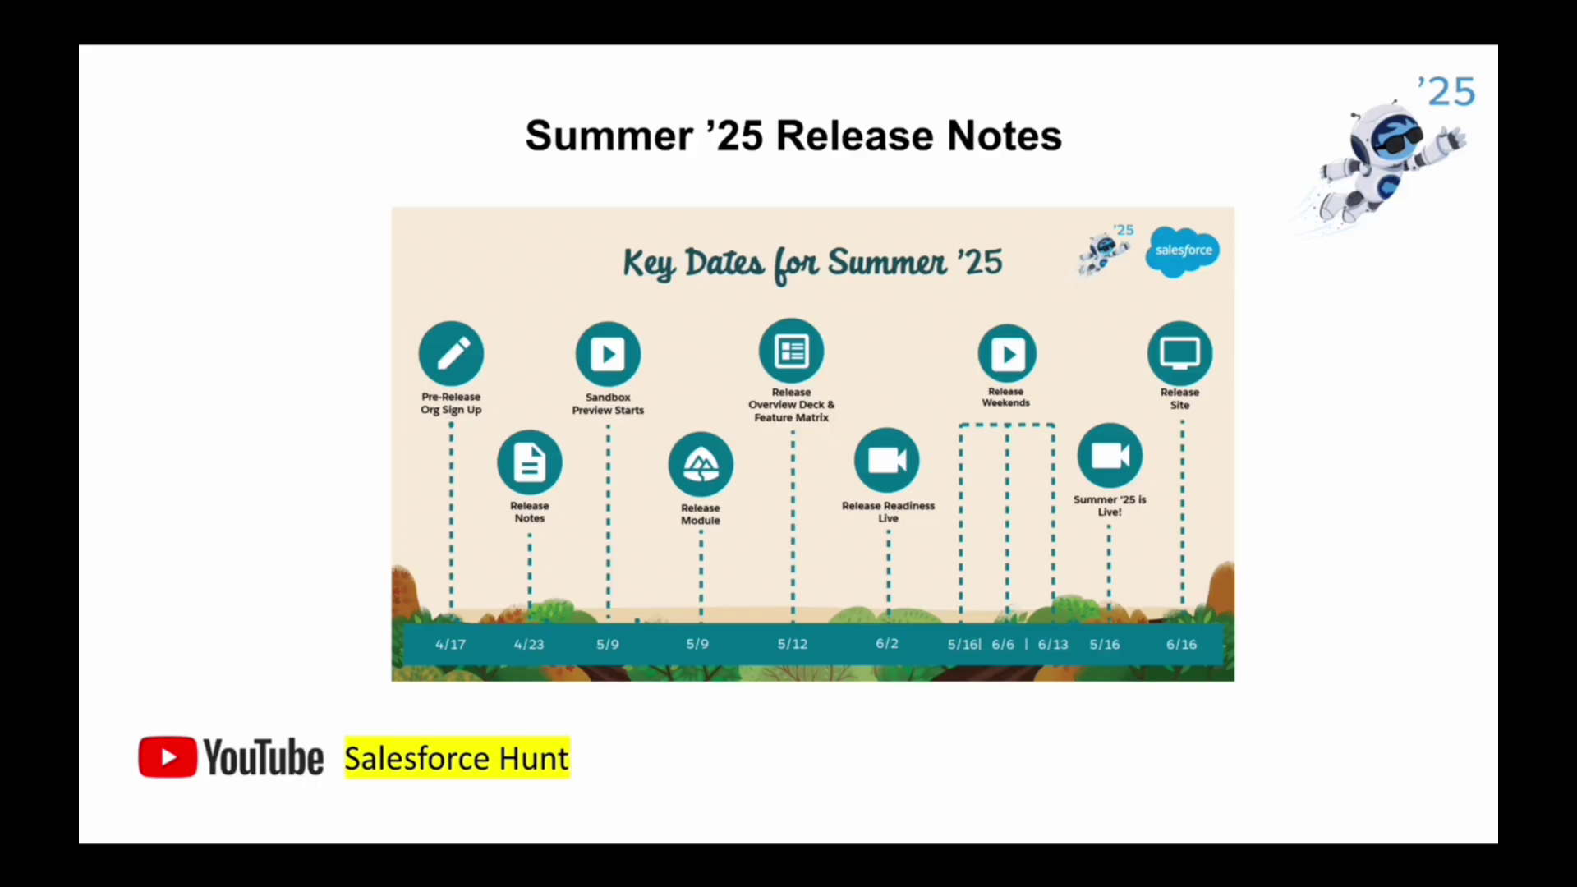
- Advance the slides through and past the Pre-Release Org sign-up slide
key("Right")
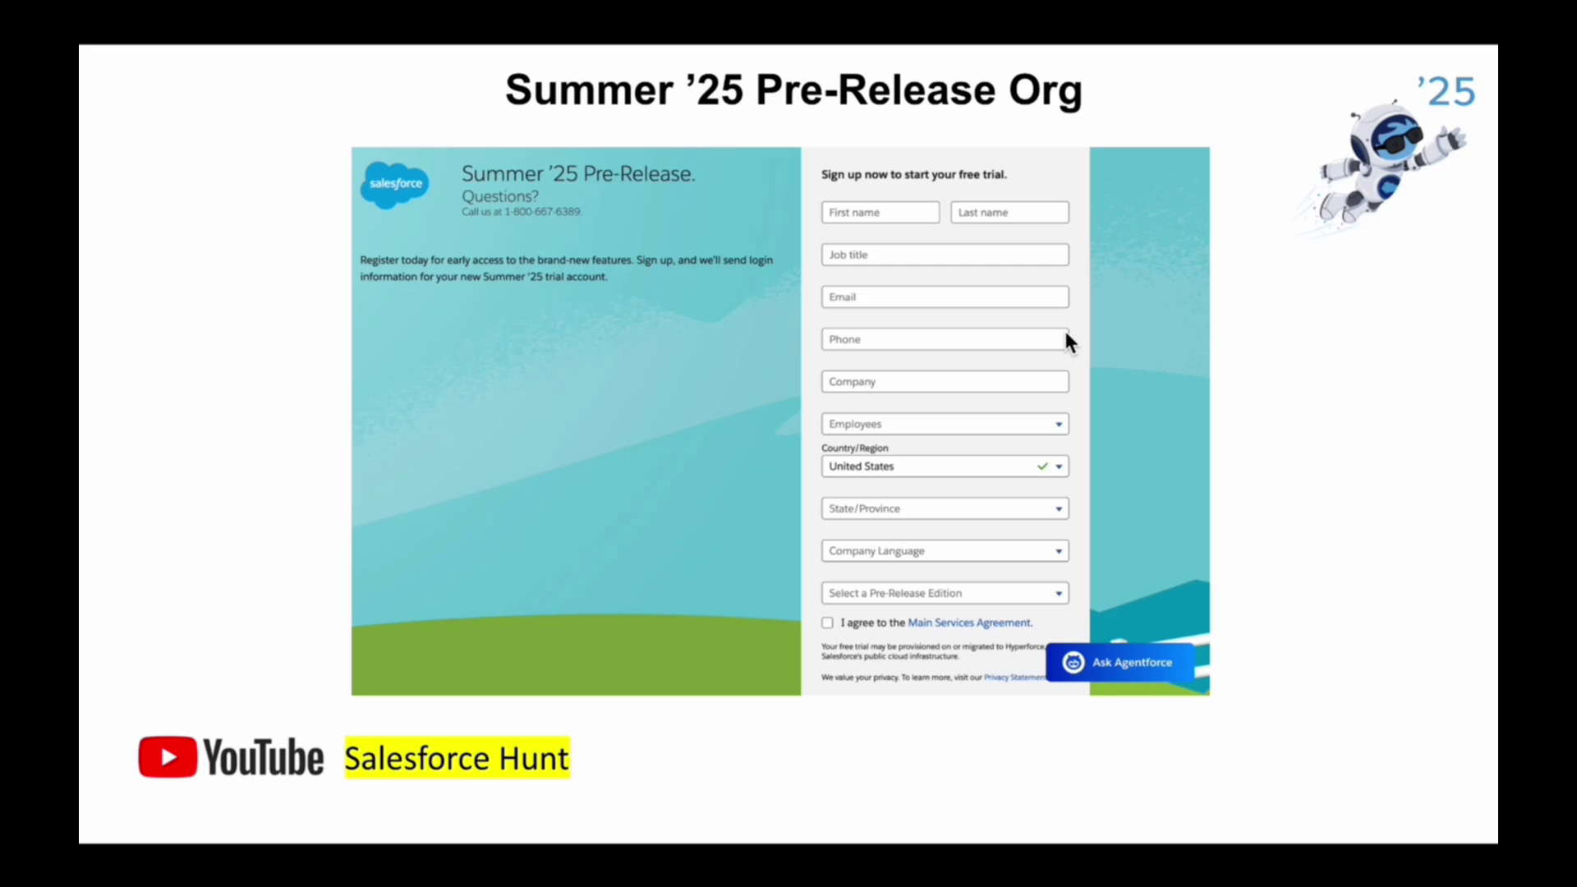
key("Right")
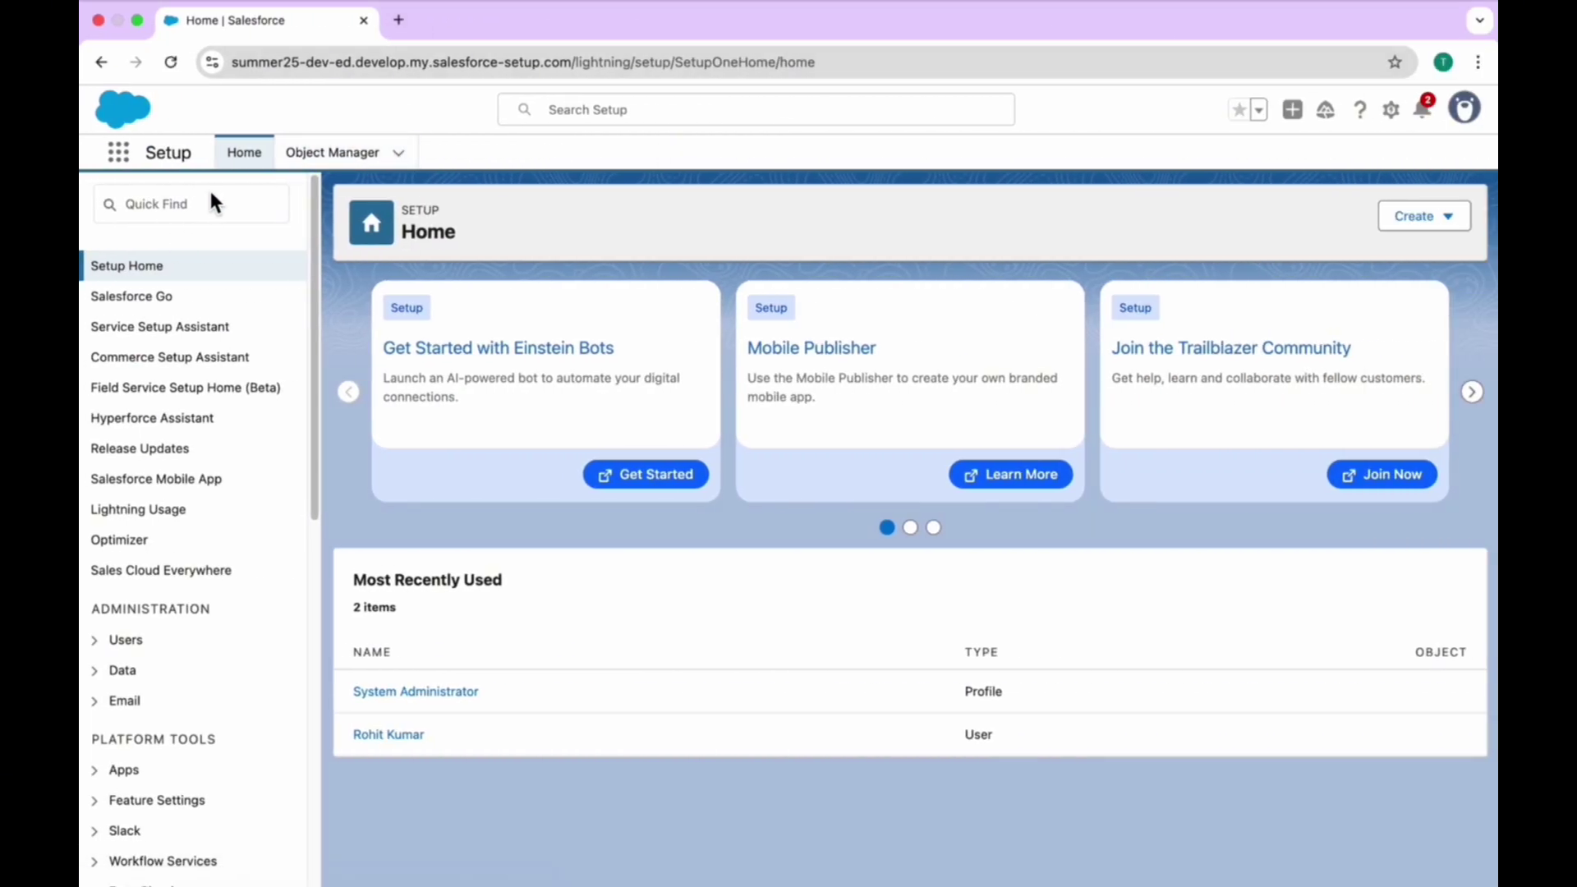
- Find Salesforce Mobile App via Quick Find 'salesforce mob' and enable Dynamic Related Lists for Mobile (Beta)
left_click(208, 212)
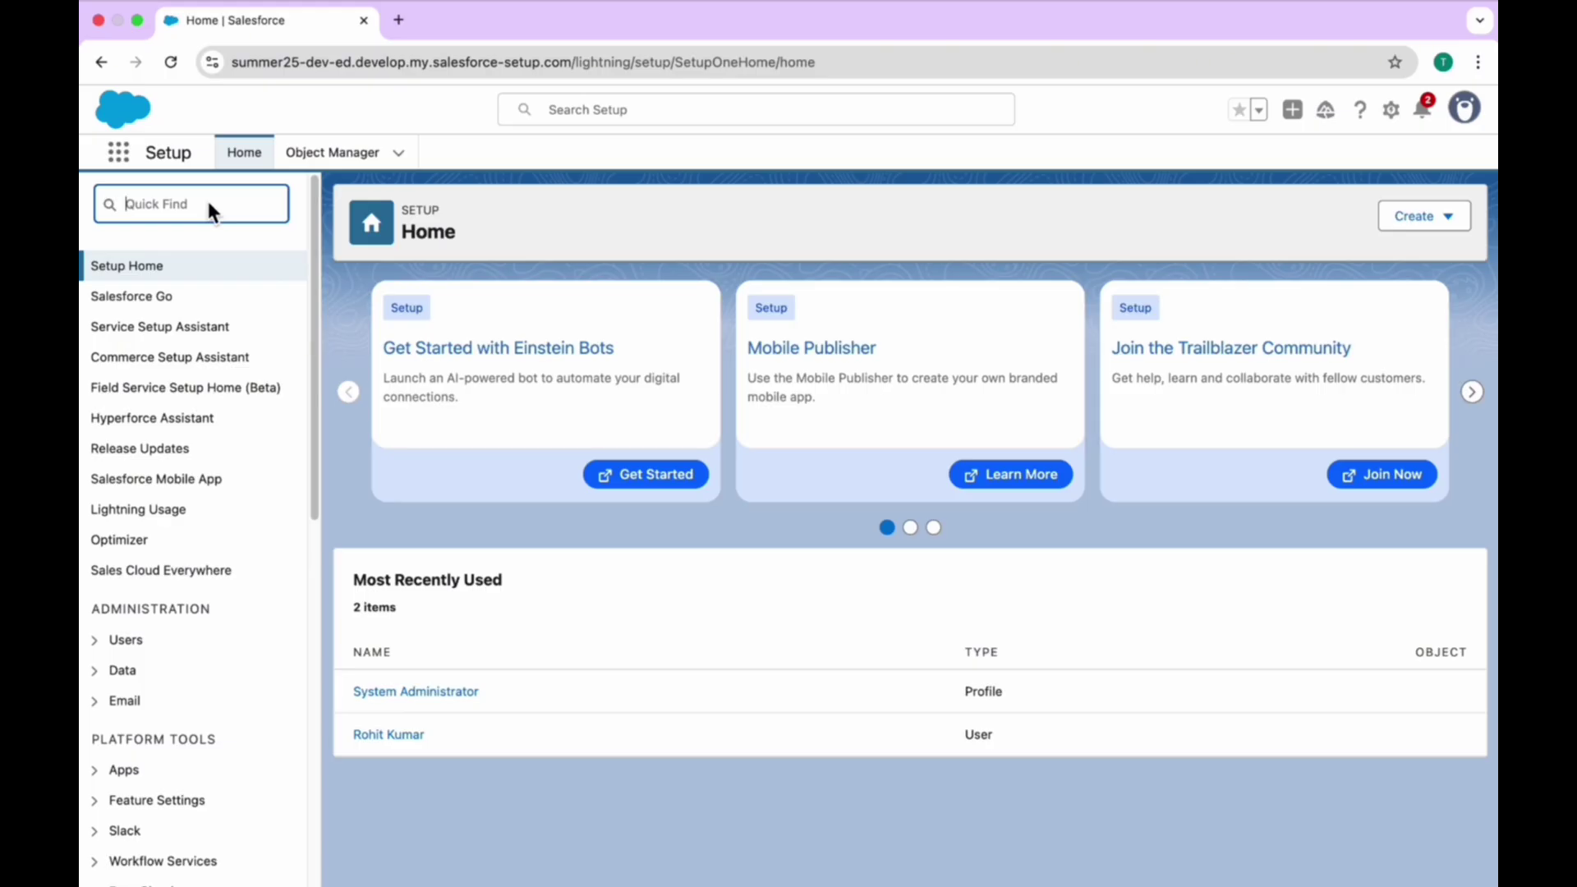
type("salesforce mob")
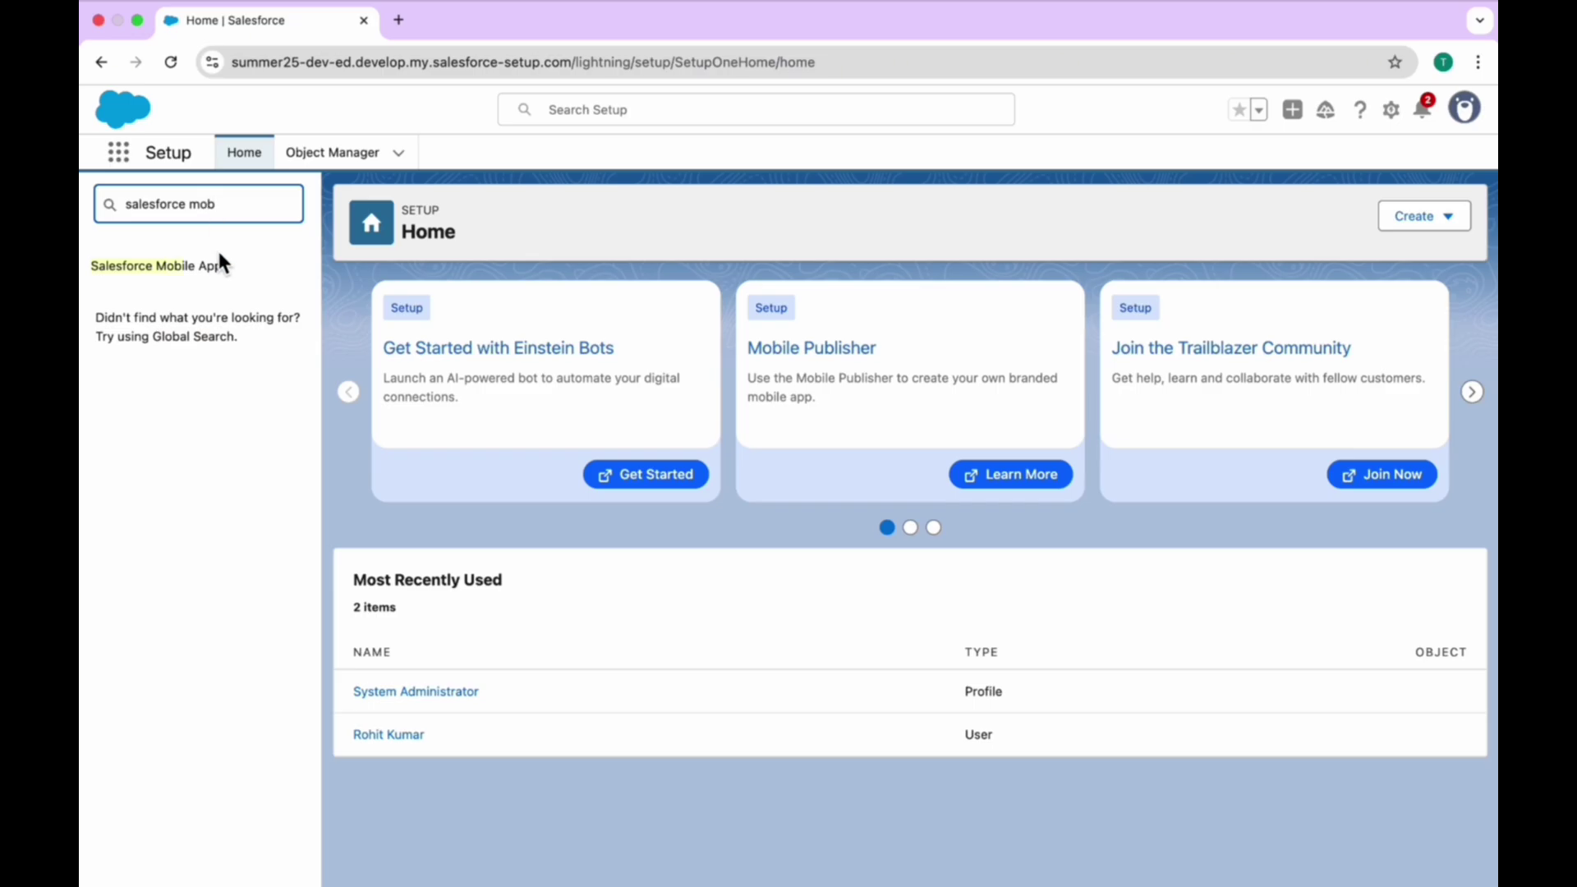
left_click(184, 269)
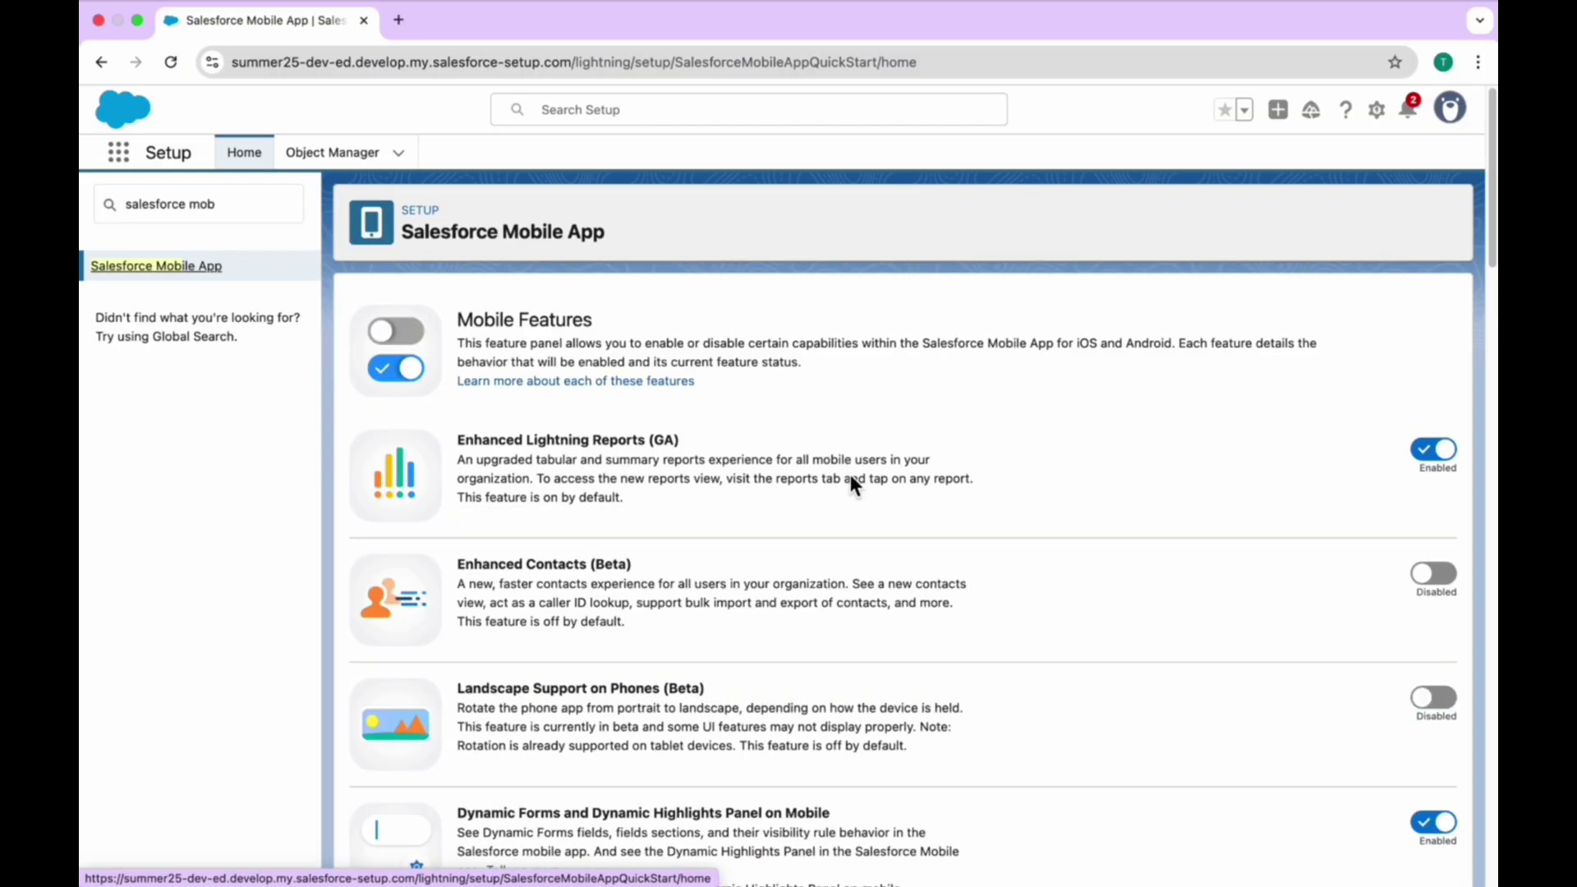
scroll(851, 476, "down", 6)
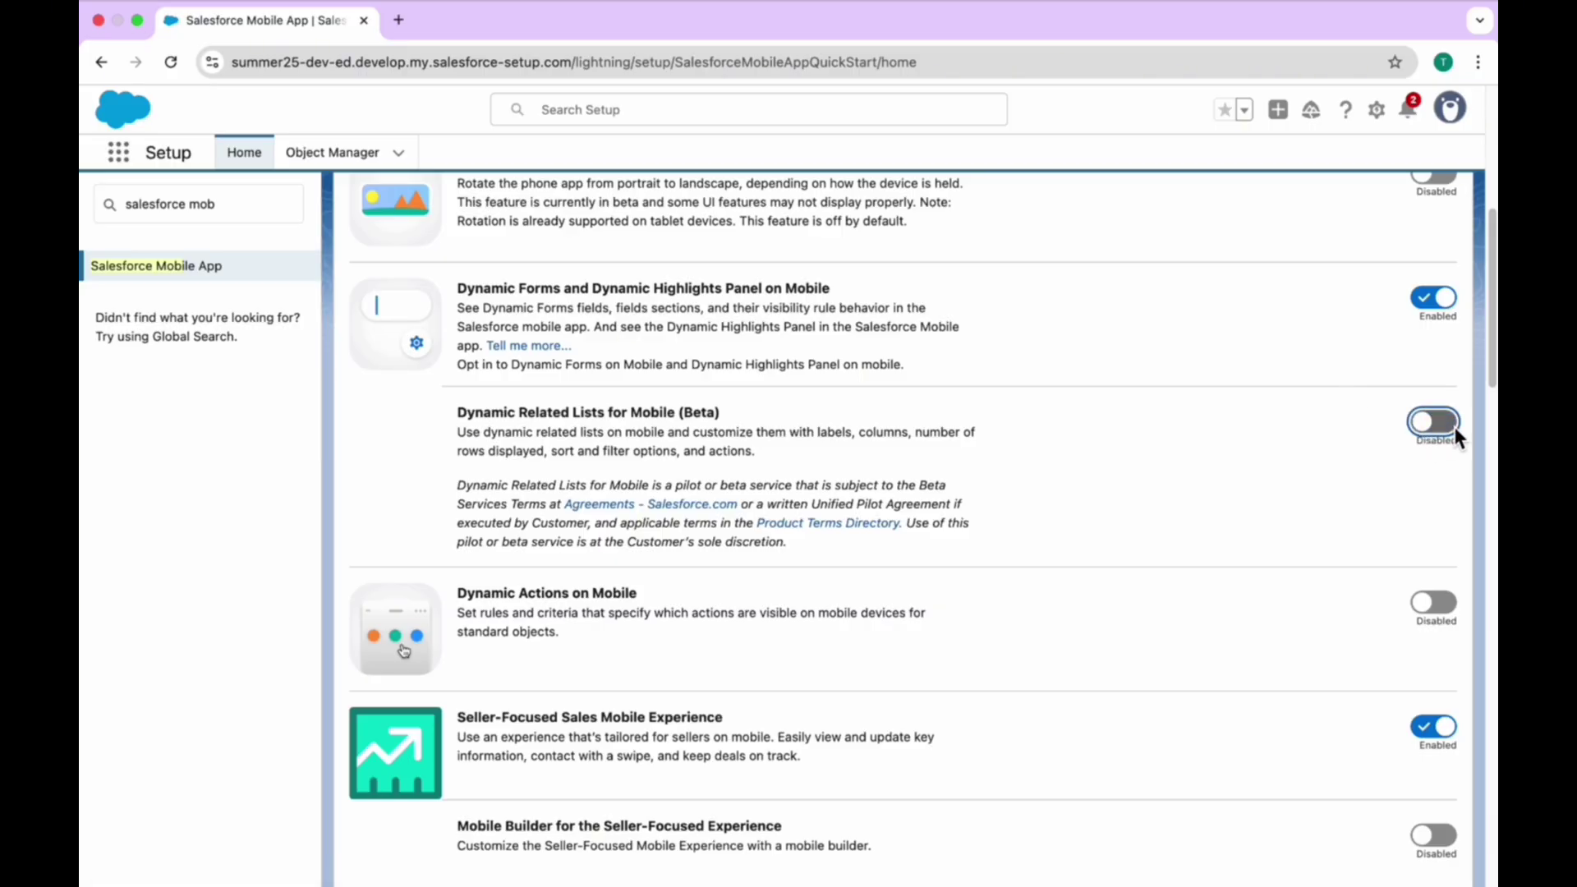
left_click_drag(458, 418, 772, 416)
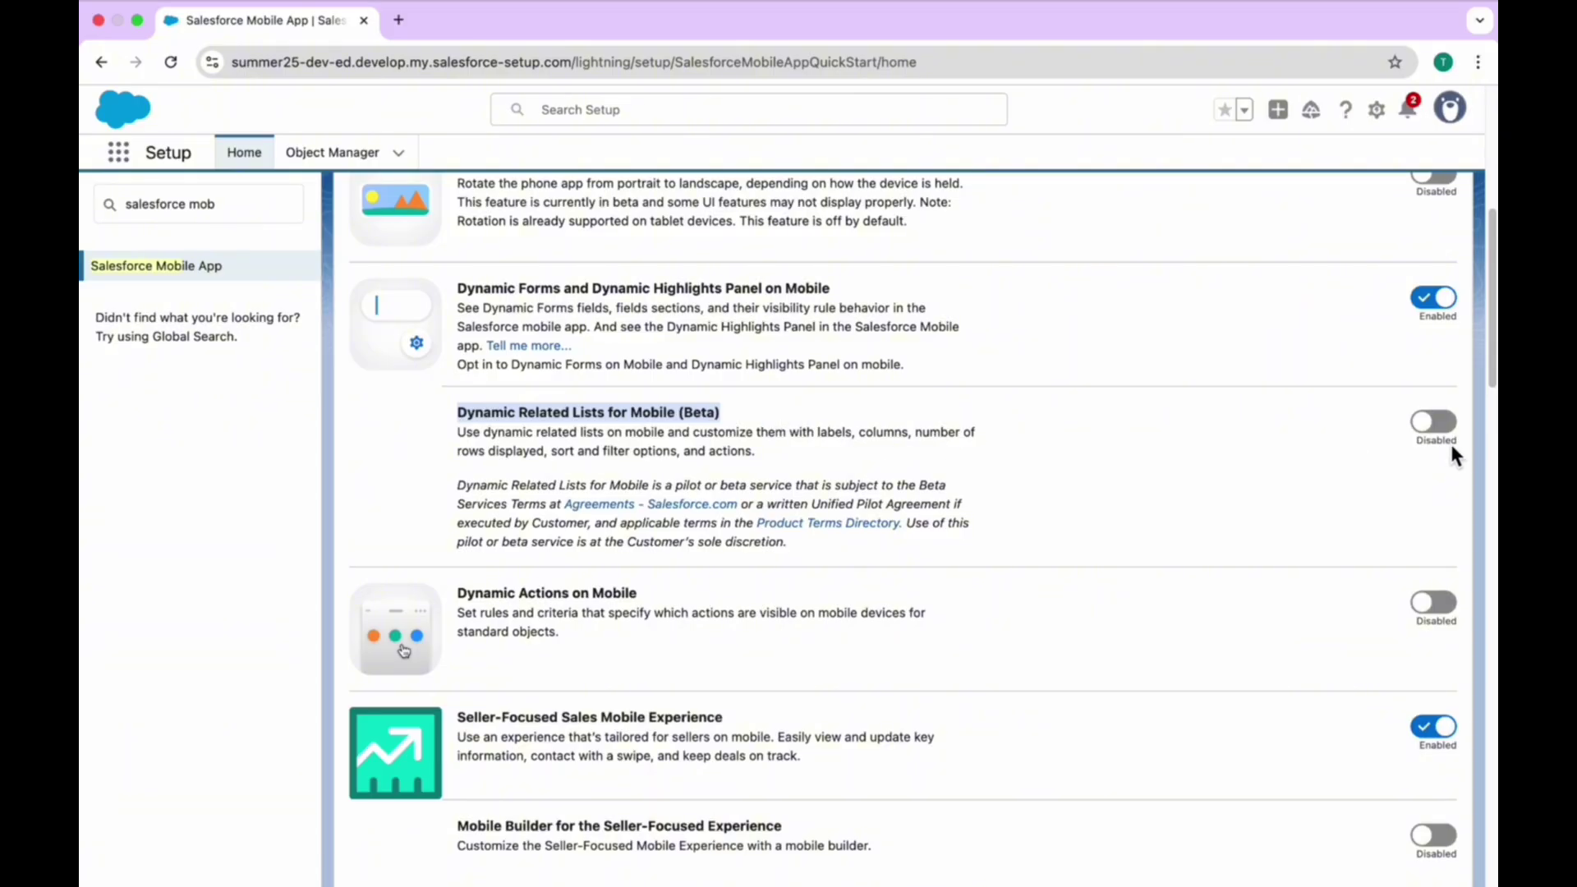
left_click(1437, 421)
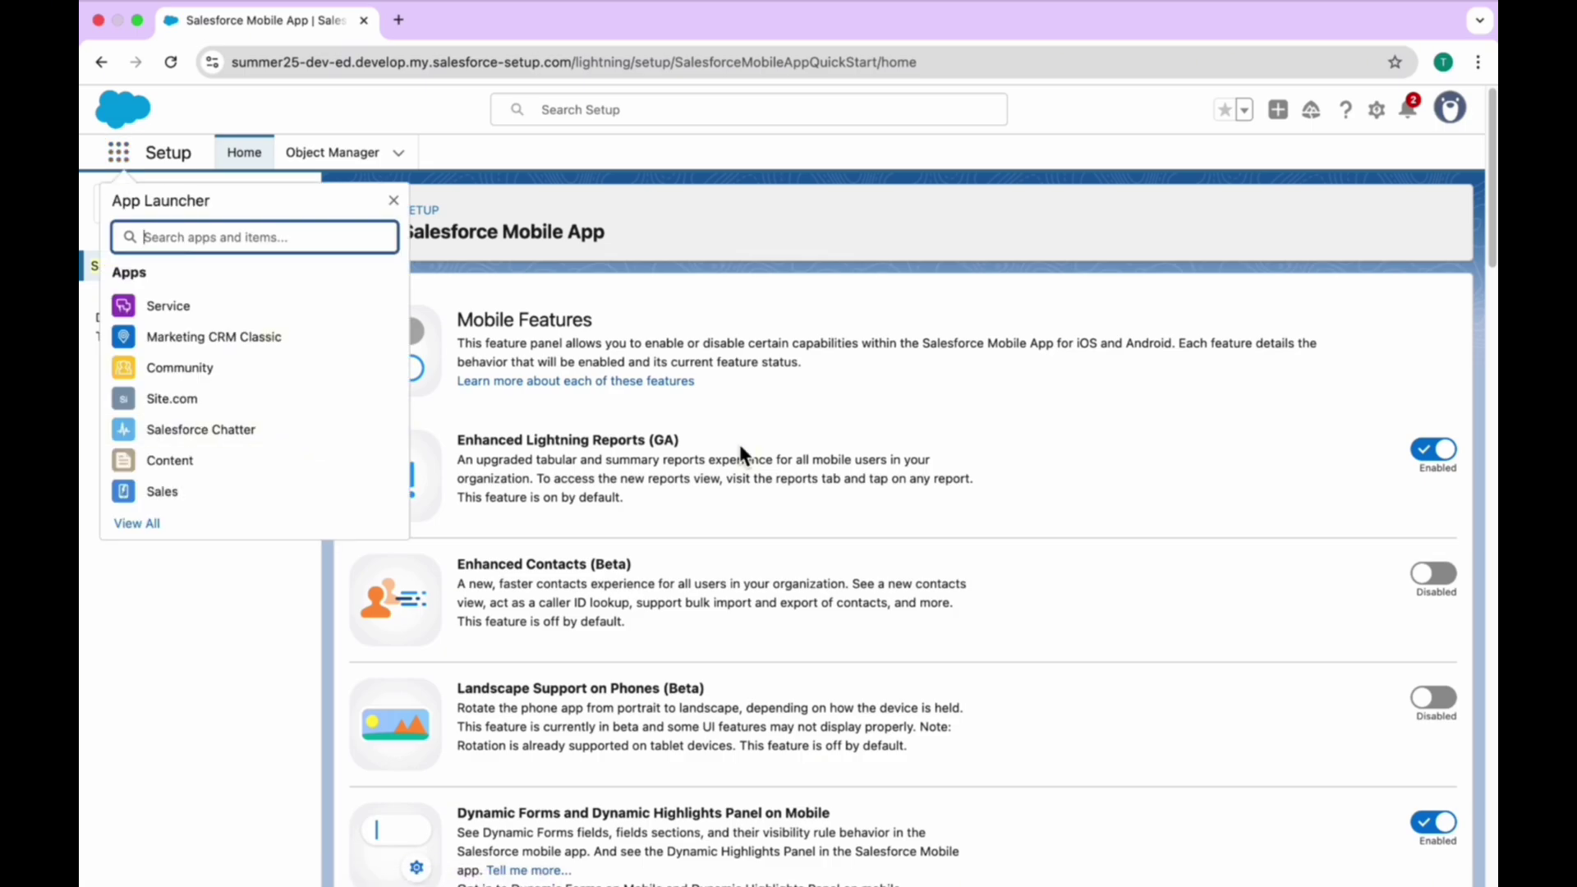
- Open the GenePoint record from Accounts and choose Edit Page to load Lightning App Builder
type("acc")
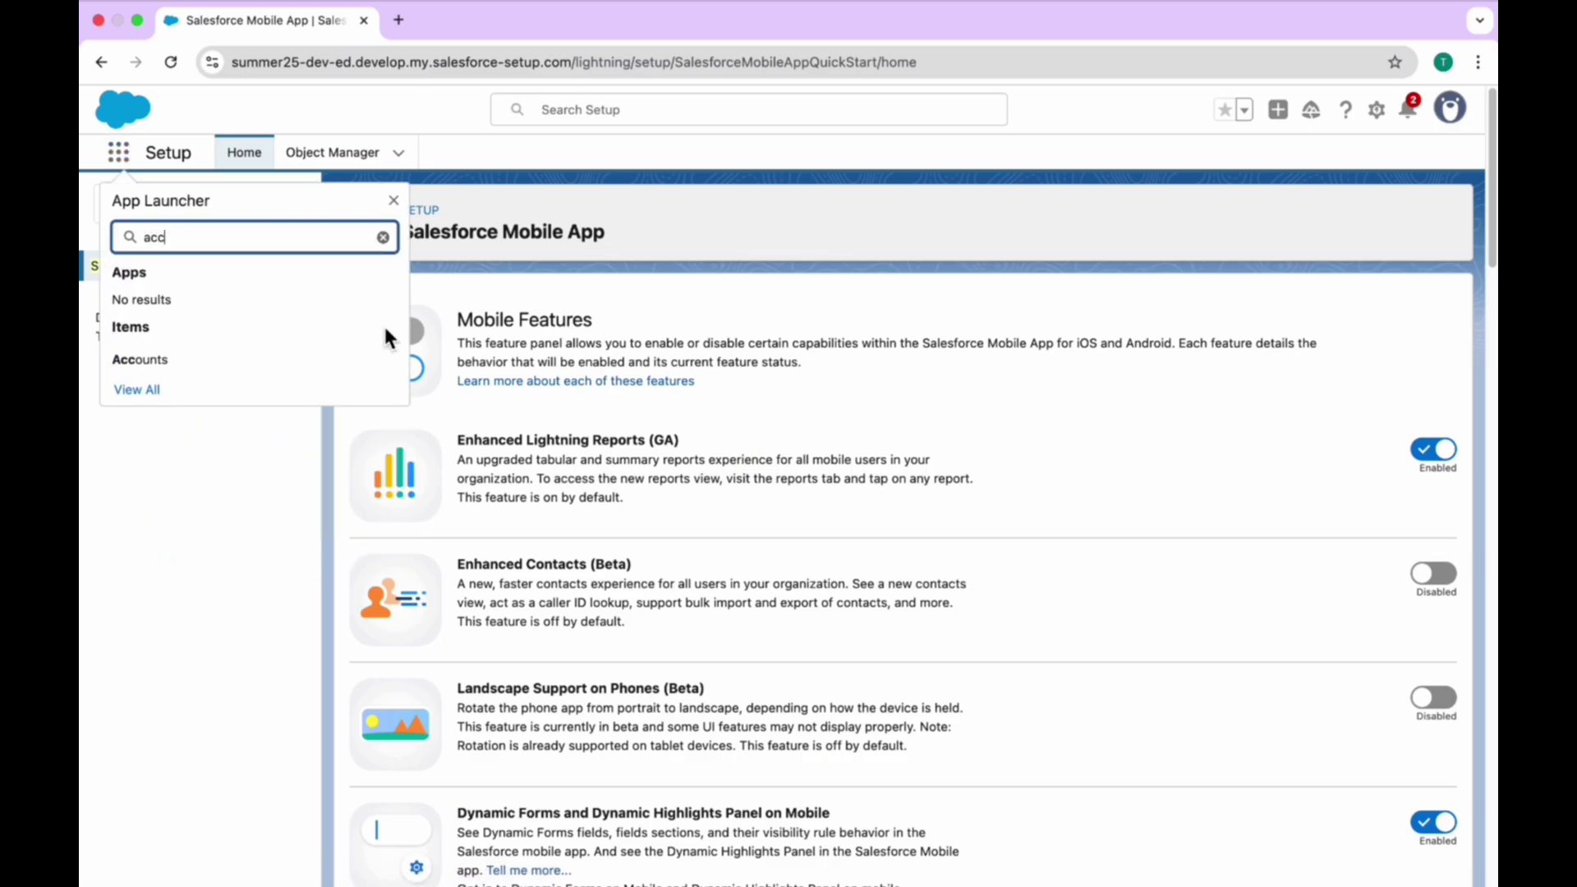
left_click(299, 361)
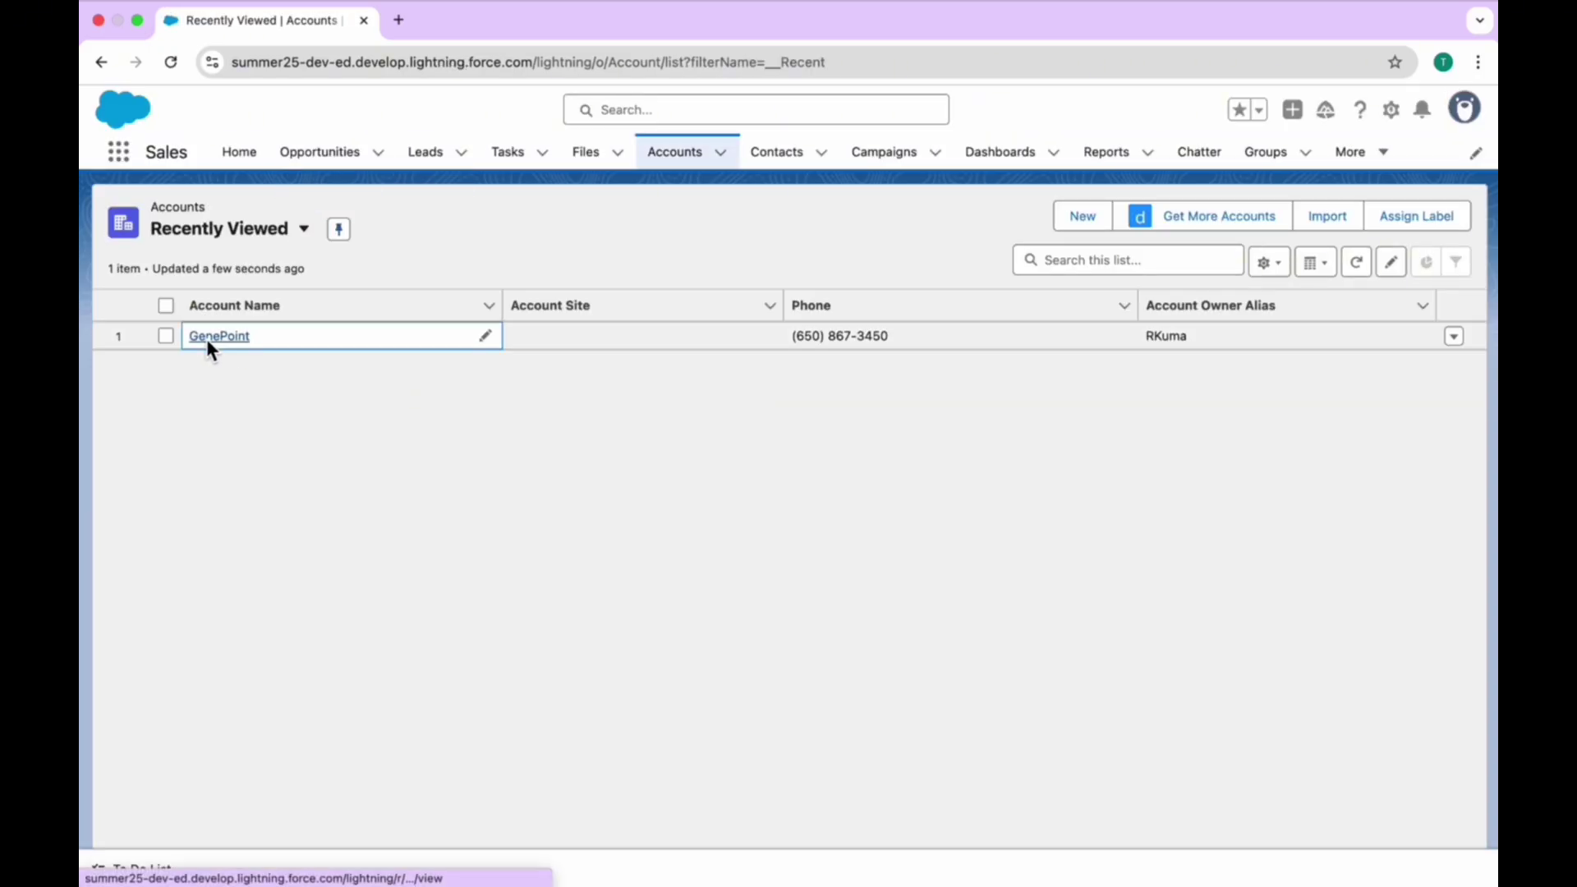
left_click(263, 333)
left_click(378, 237)
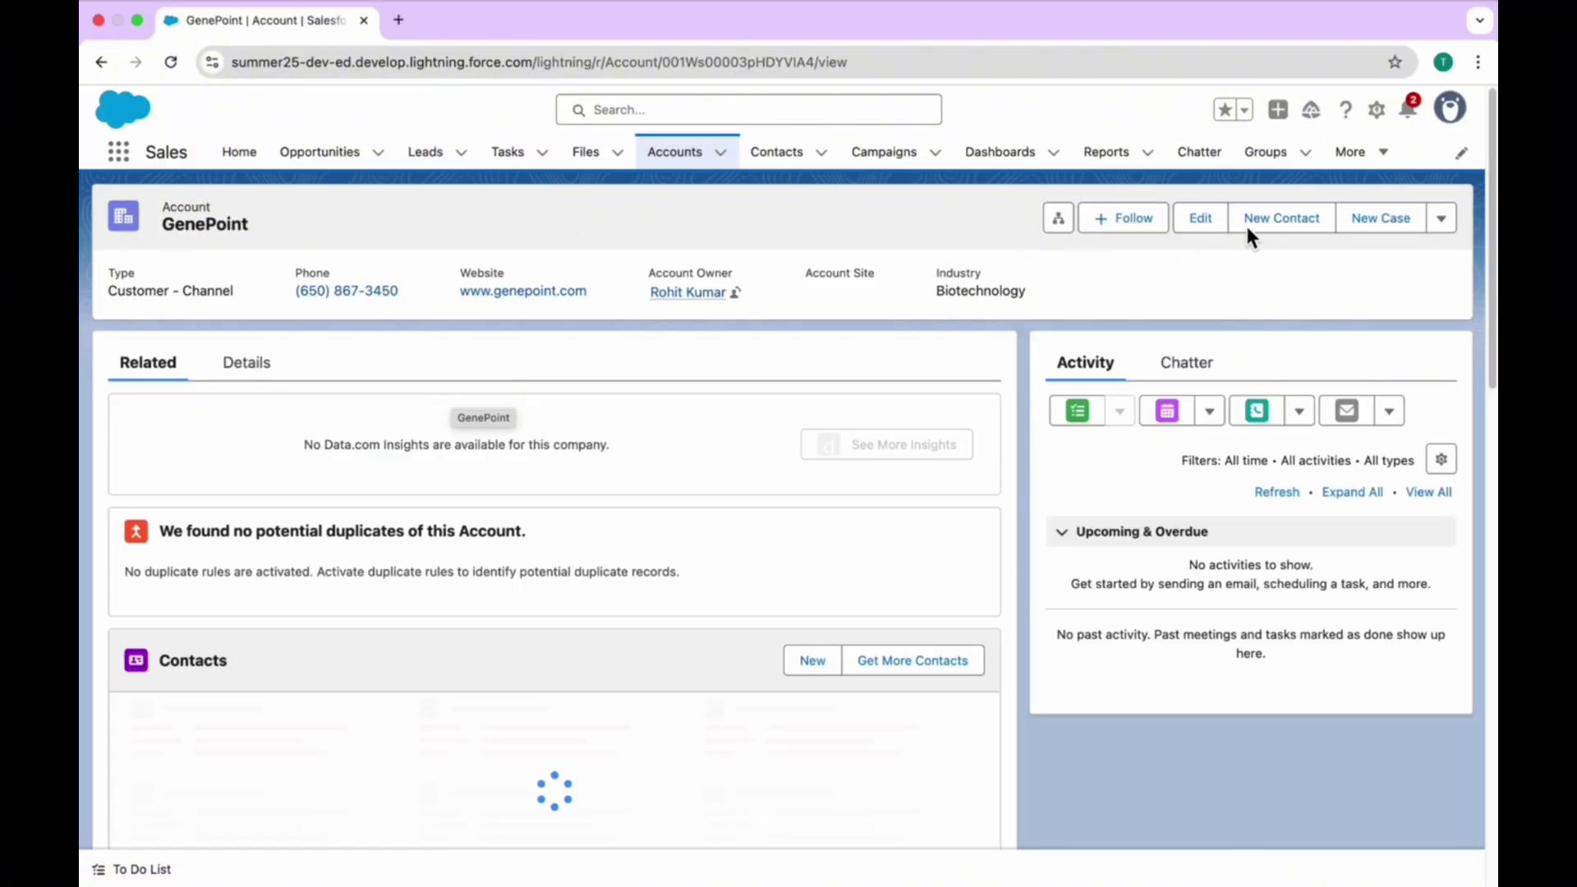
left_click(1384, 111)
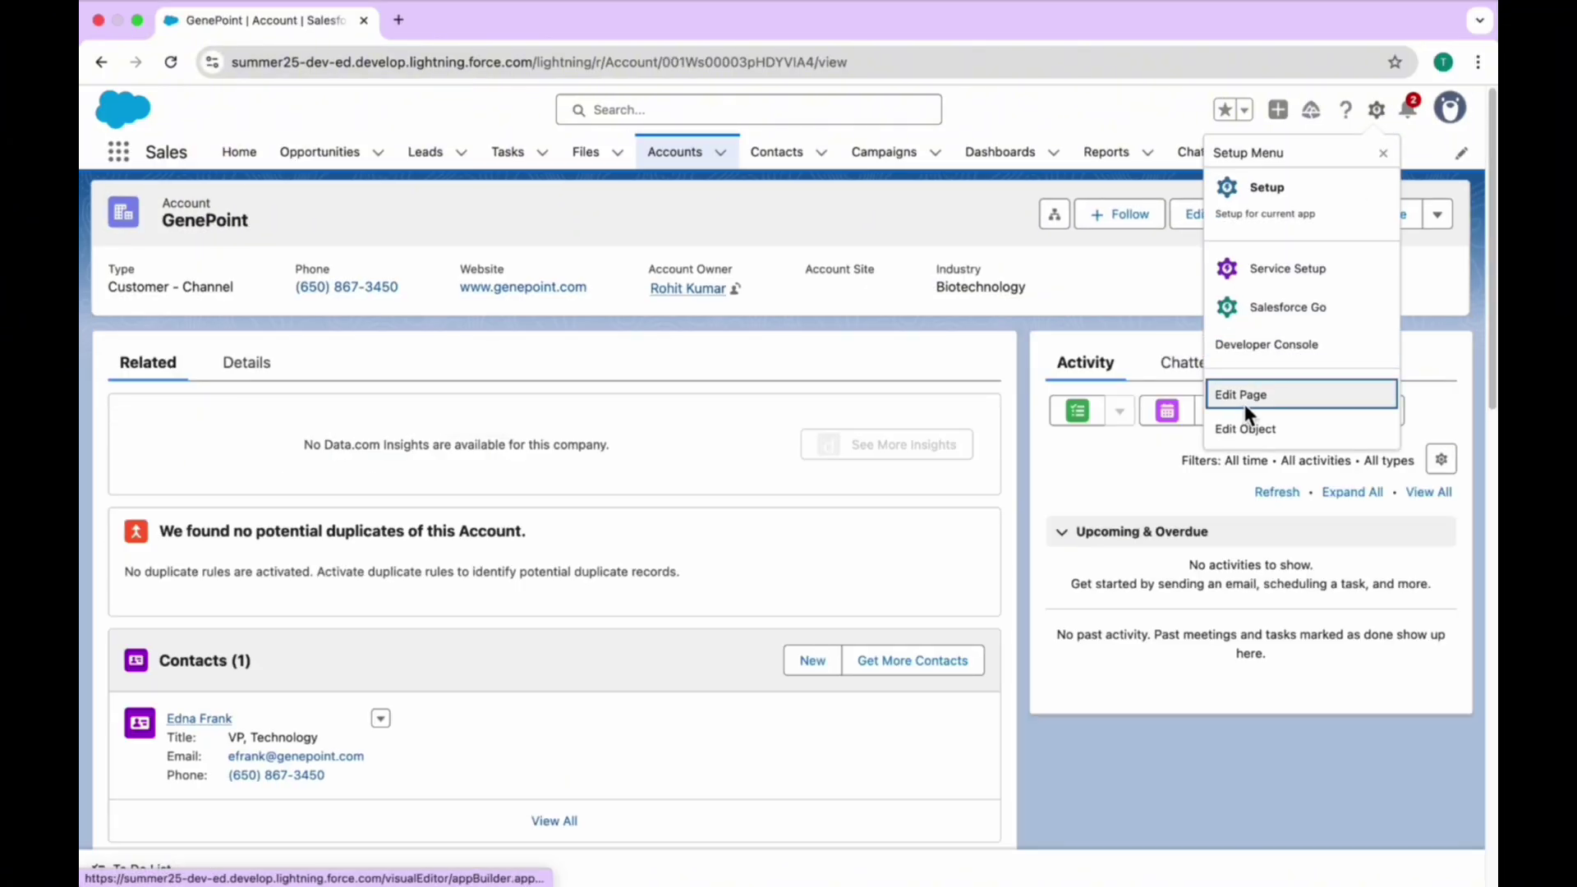
left_click(1255, 423)
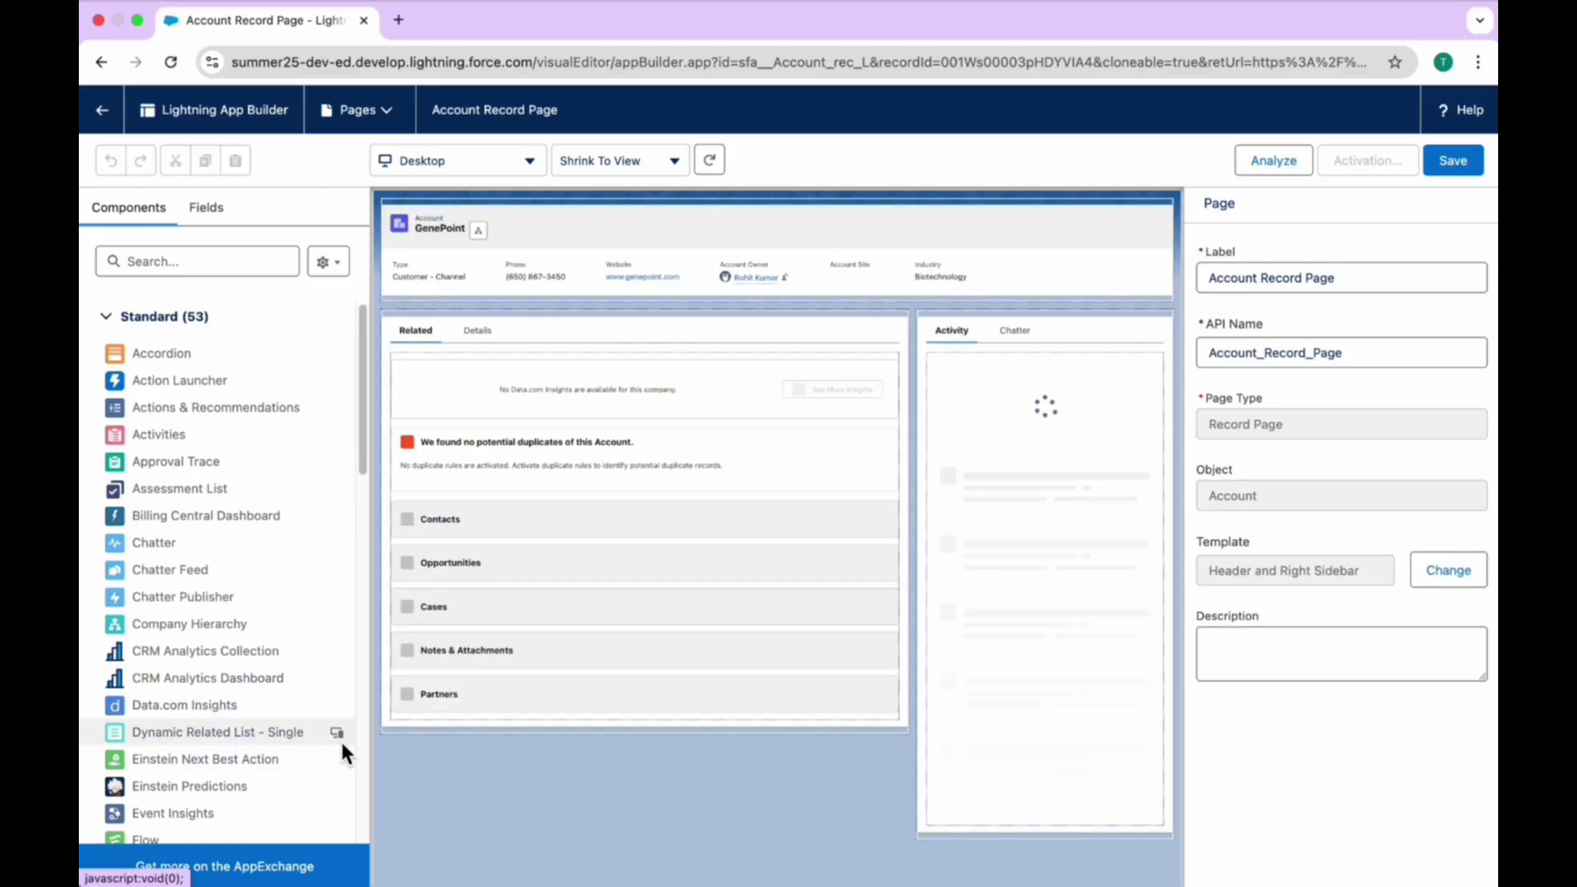
- Switch from the Dynamic Related List - Single component back to the Dynamic Related Lists slide
mouse_move(340, 737)
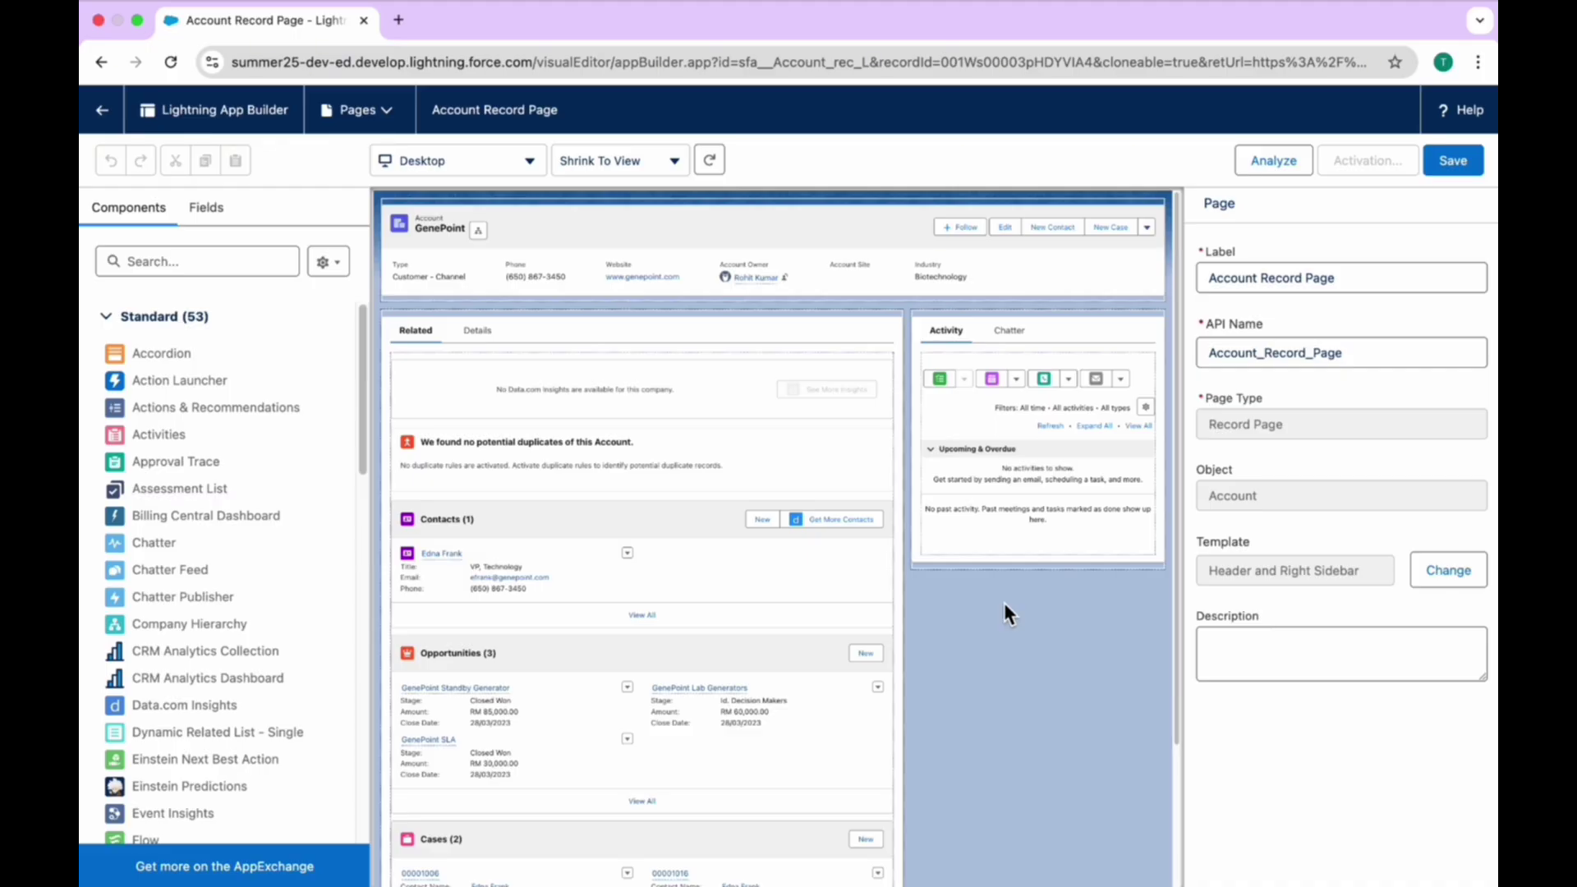
key("ctrl+Left")
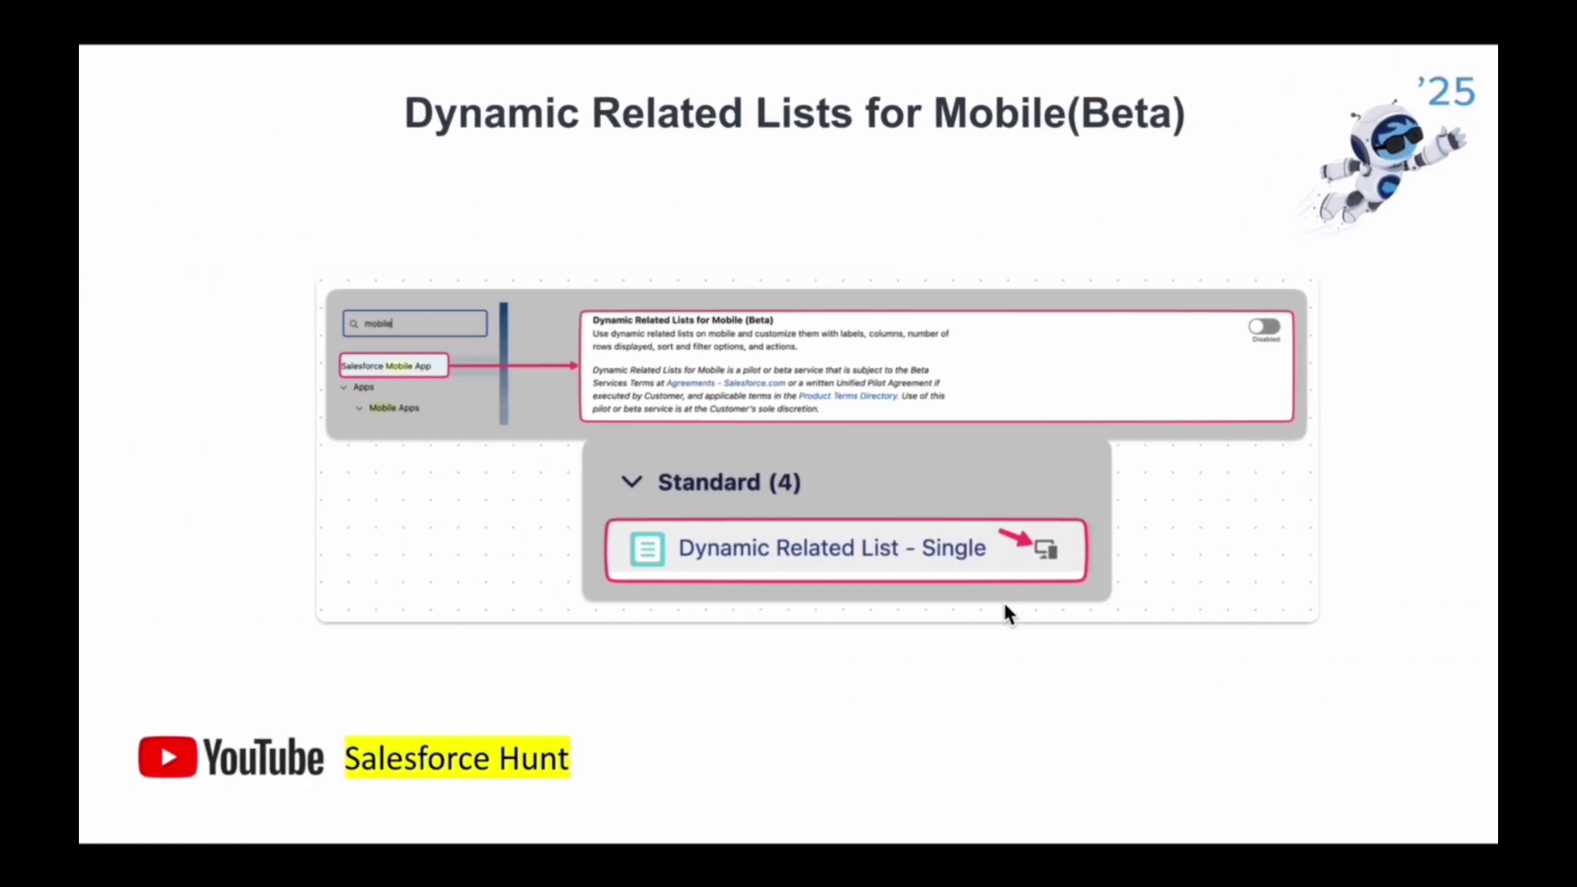
- Advance to the Personalized Trust (Beta) announcement slide
key("Right")
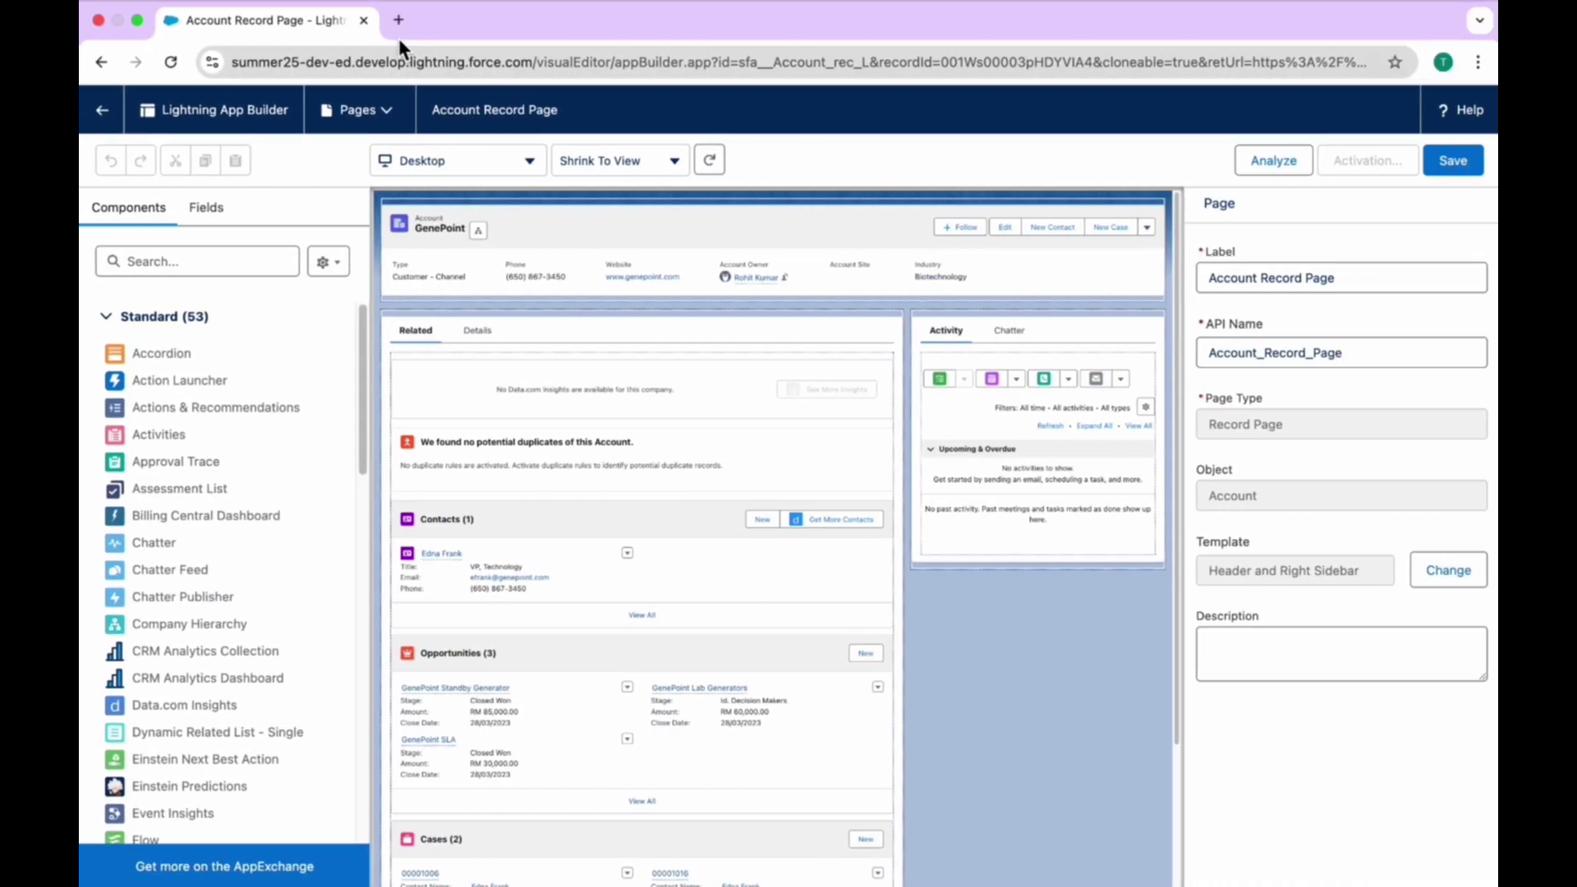
- Load my.trust.salesforce.com in a new tab, then advance to the 'No More Connected Apps' slide
left_click(397, 22)
type("my.trust.salesforce.com")
key("Return")
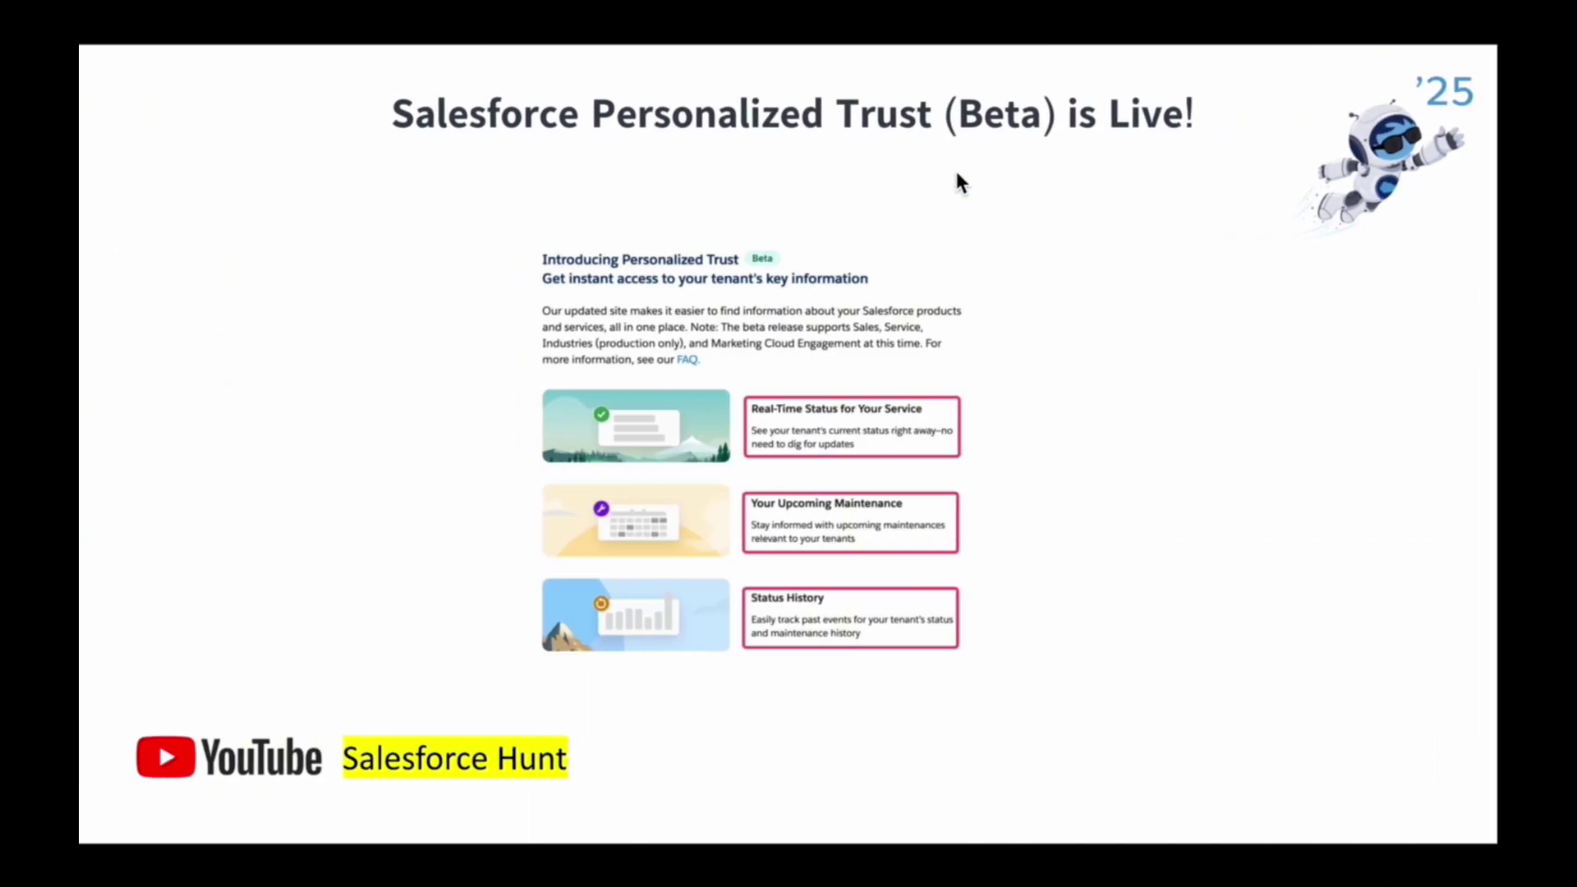
key("Right")
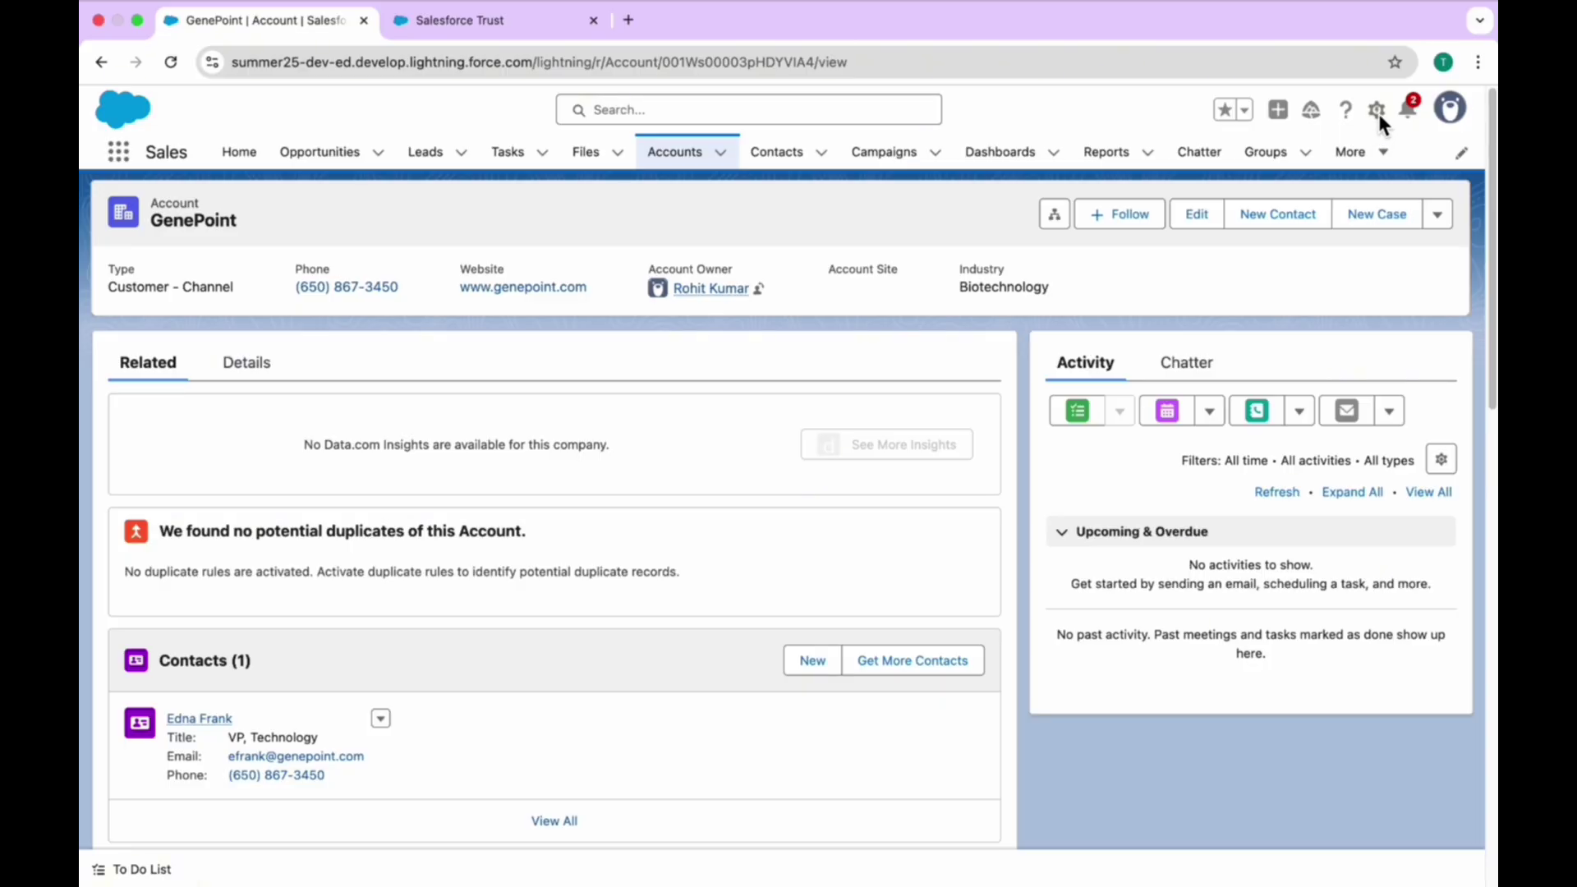
left_click(1378, 111)
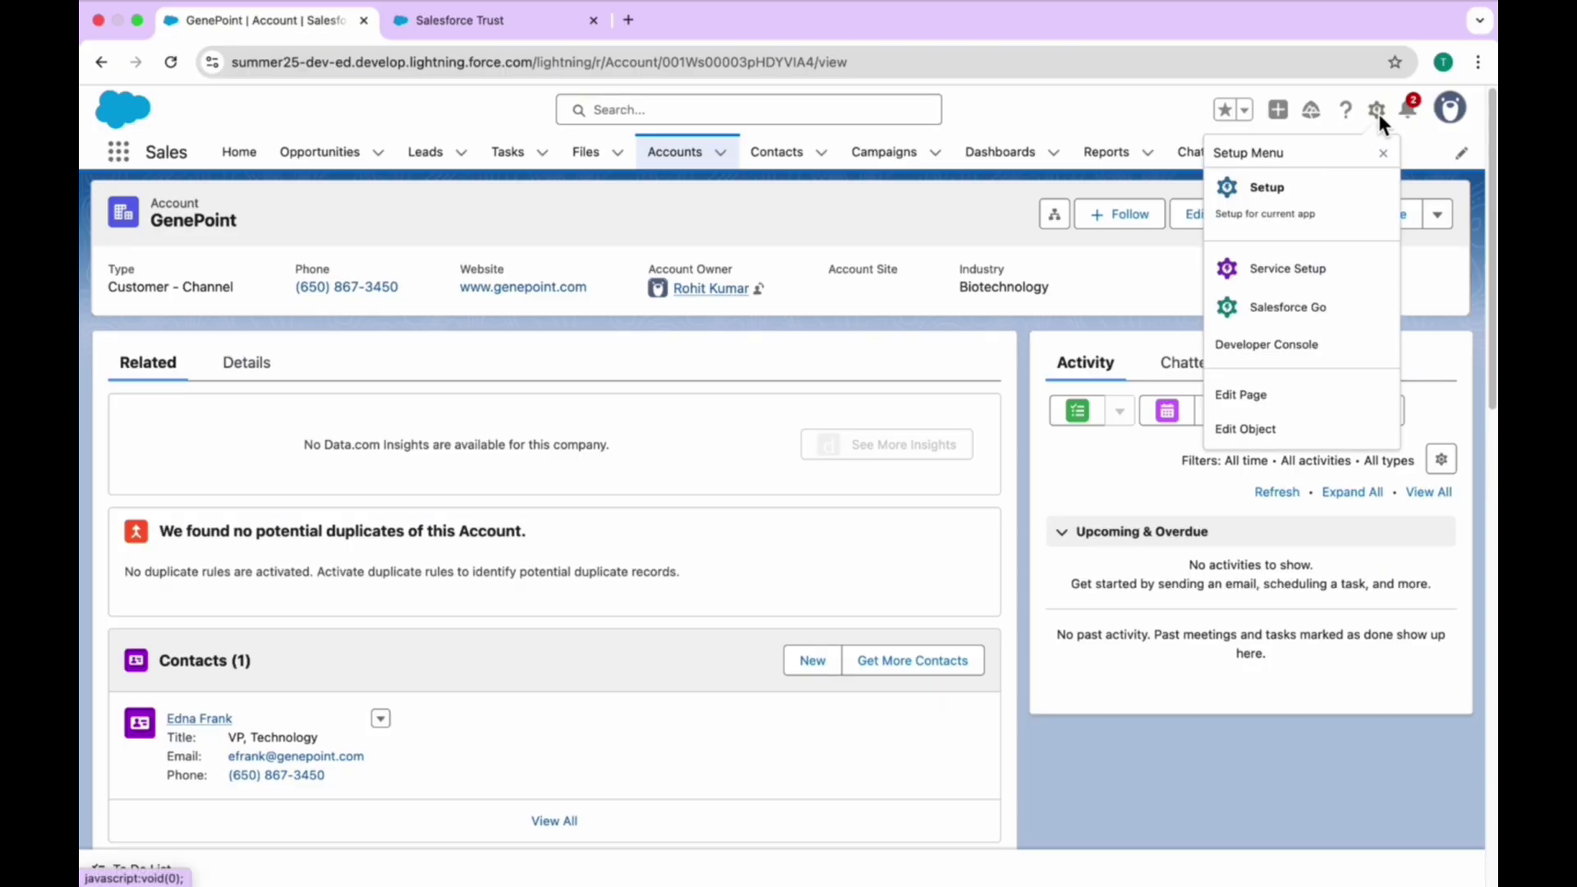
- Go to Setup and open App Manager through Quick Find 'app man'
left_click(1268, 211)
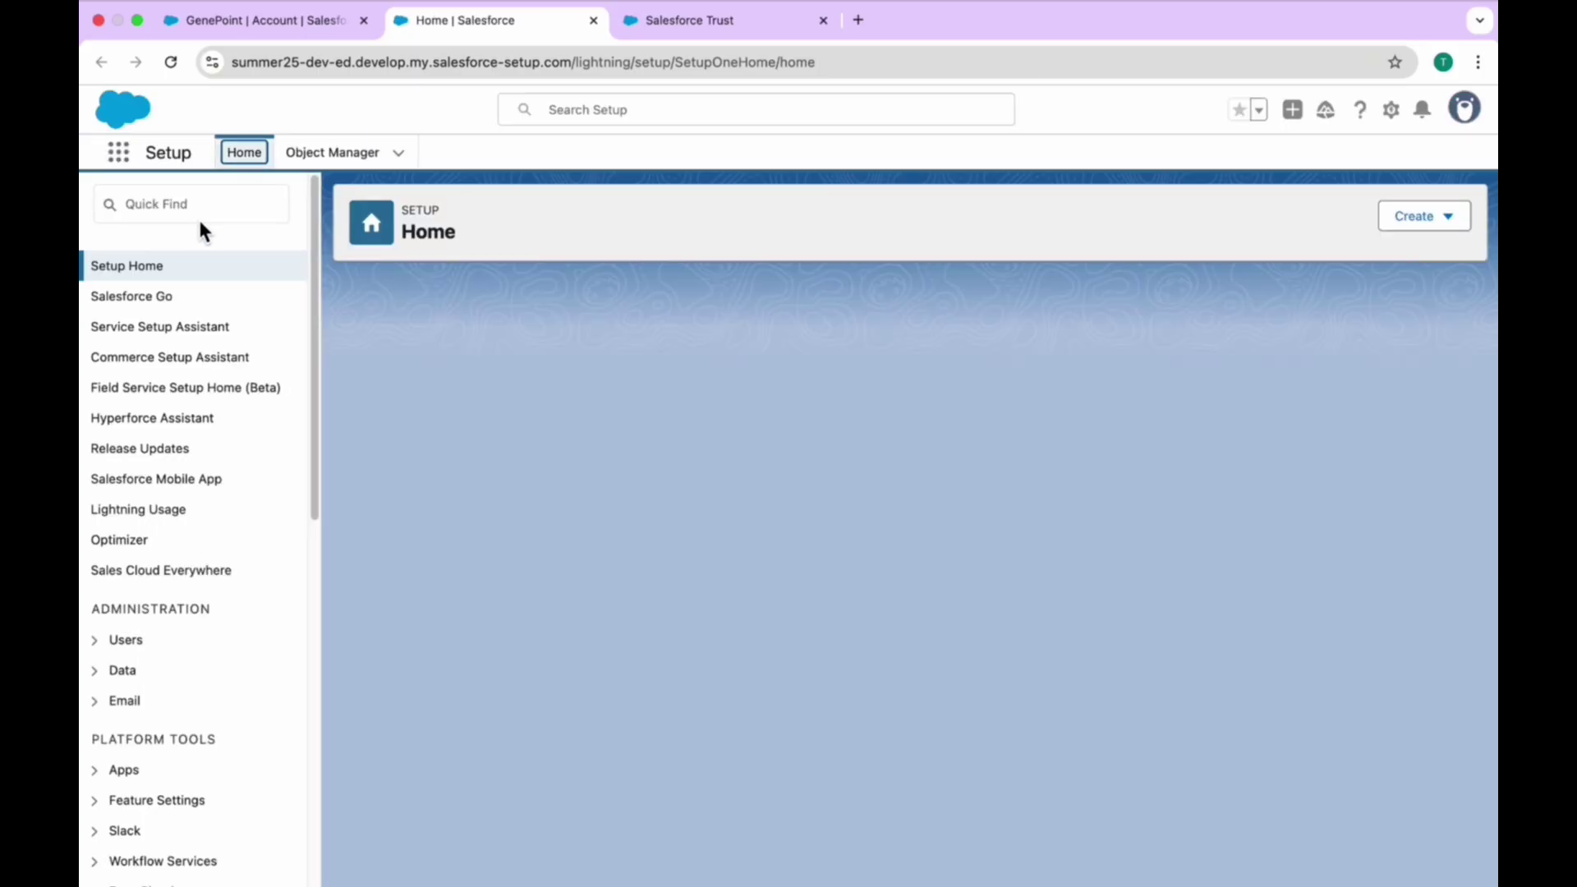
left_click(192, 204)
type("app man")
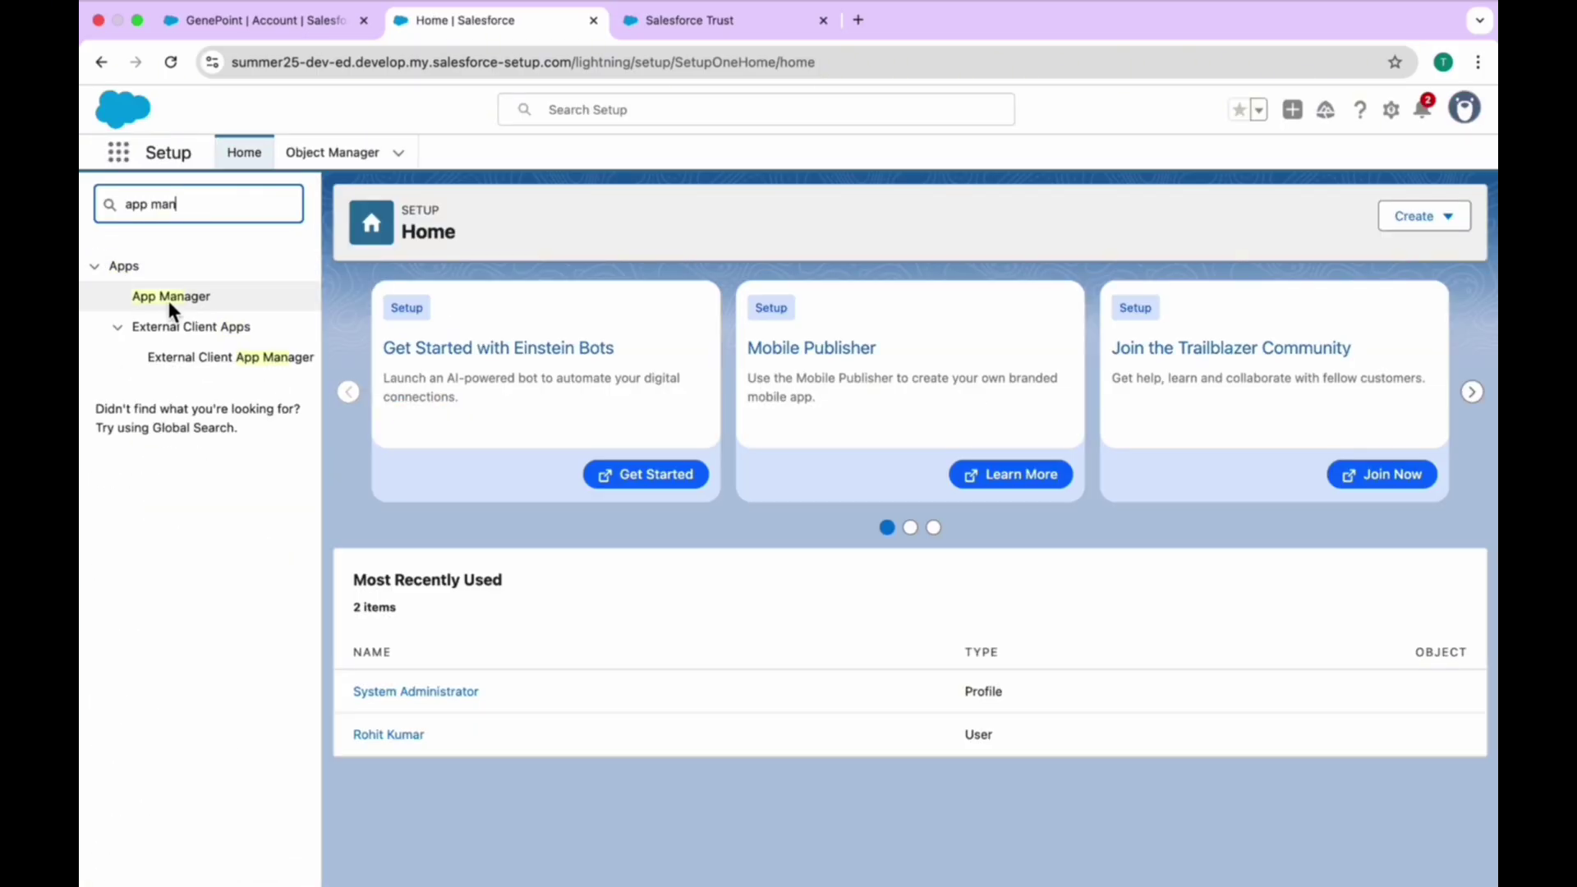
left_click(169, 298)
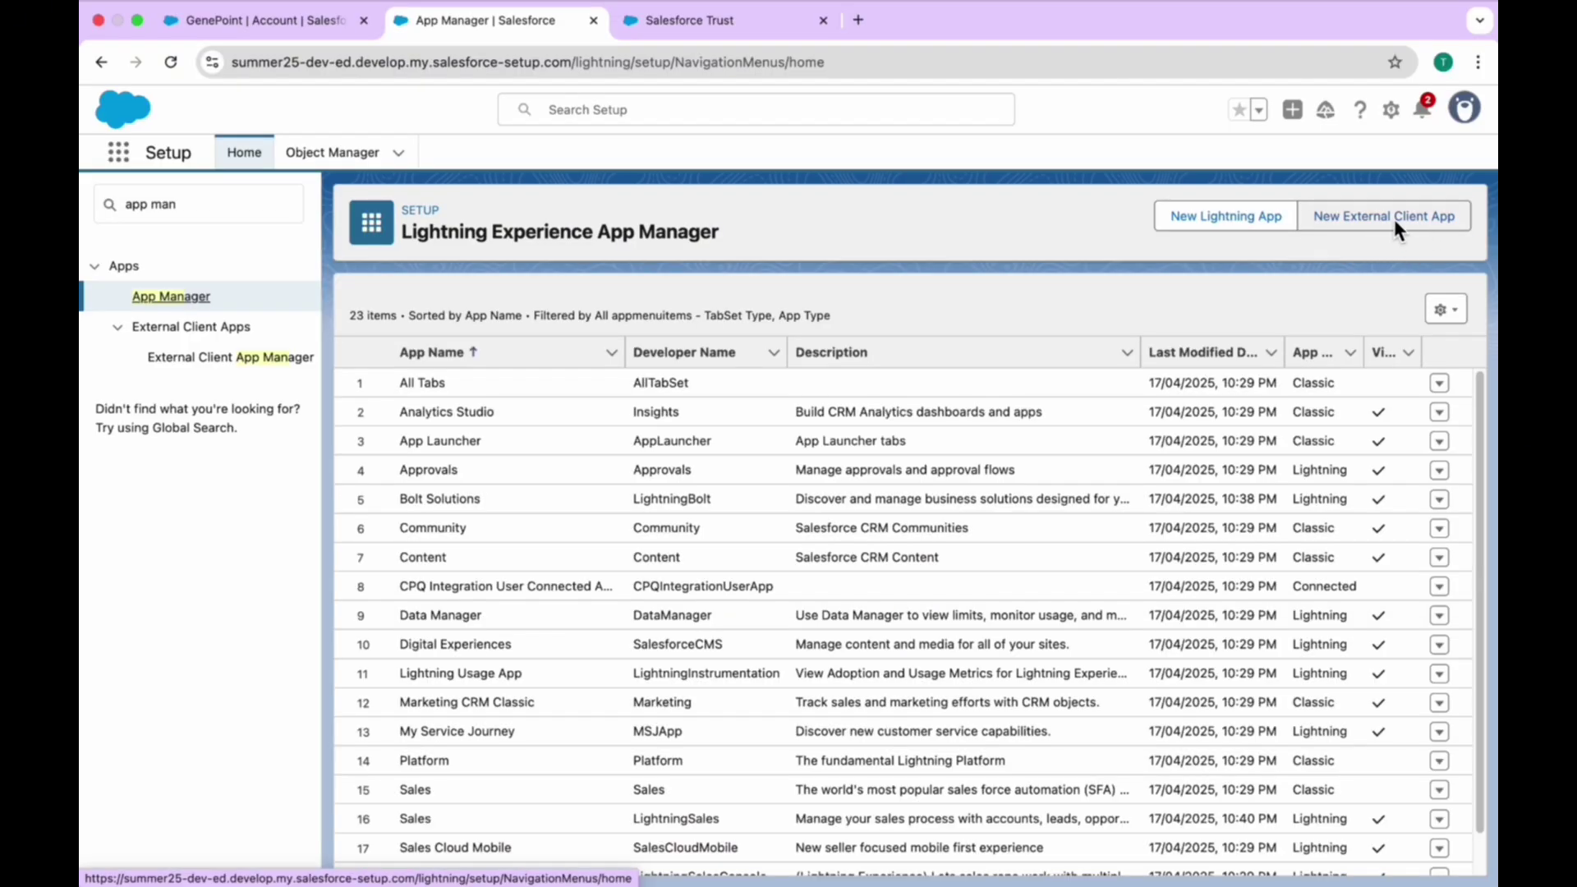
- Start a new external client app and turn on Enable OAuth in the API settings
left_click(1394, 219)
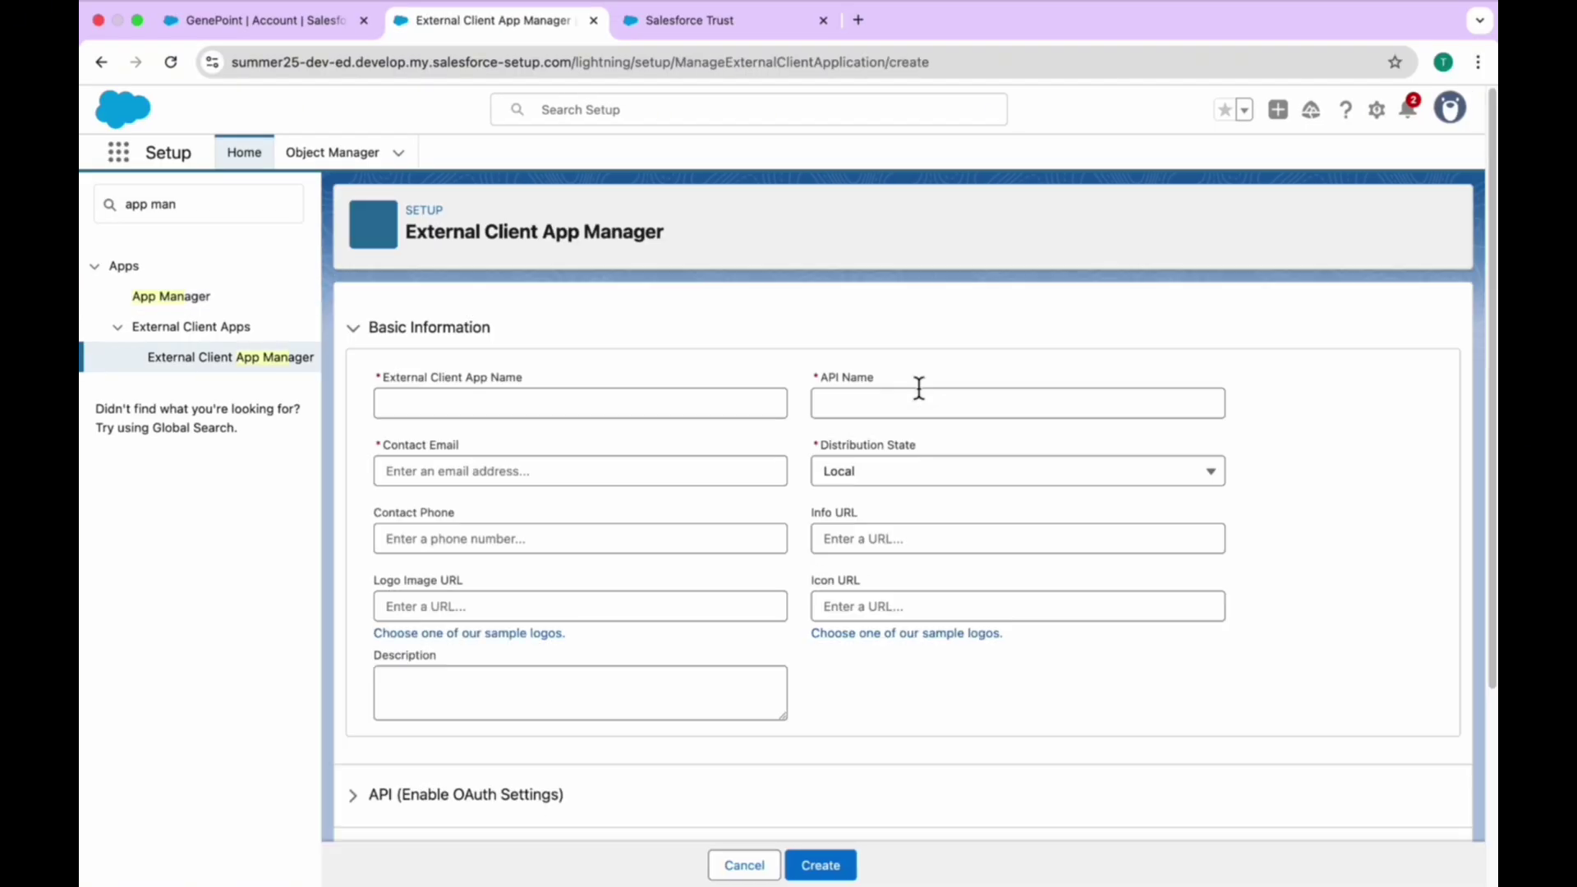
scroll(920, 388, "down", 1)
scroll(919, 387, "up", 1)
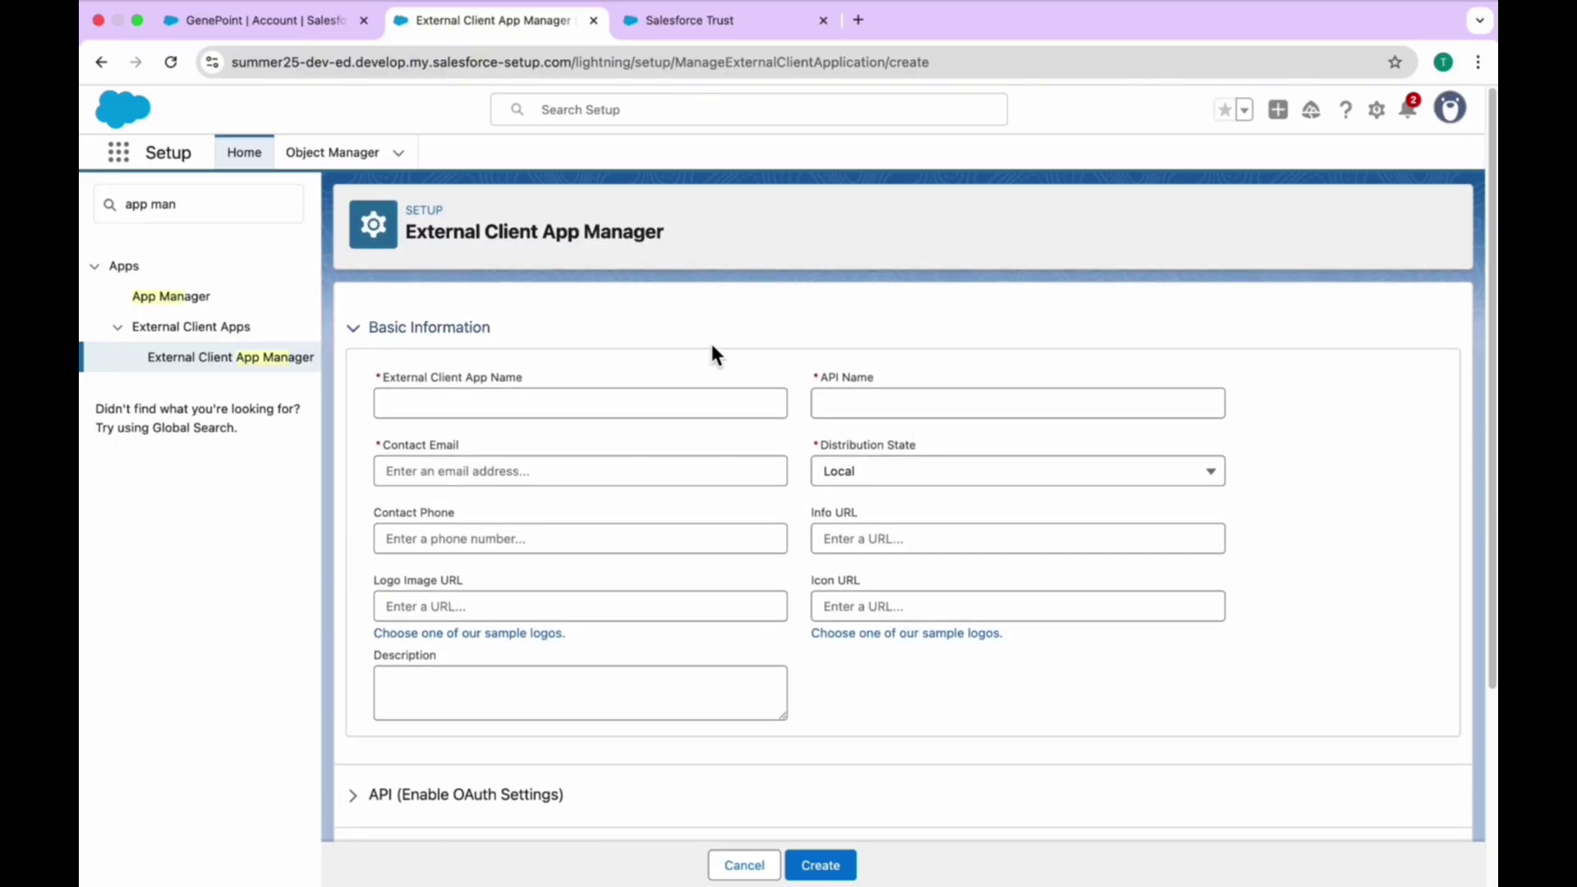
scroll(713, 354, "down", 2)
scroll(713, 355, "up", 1)
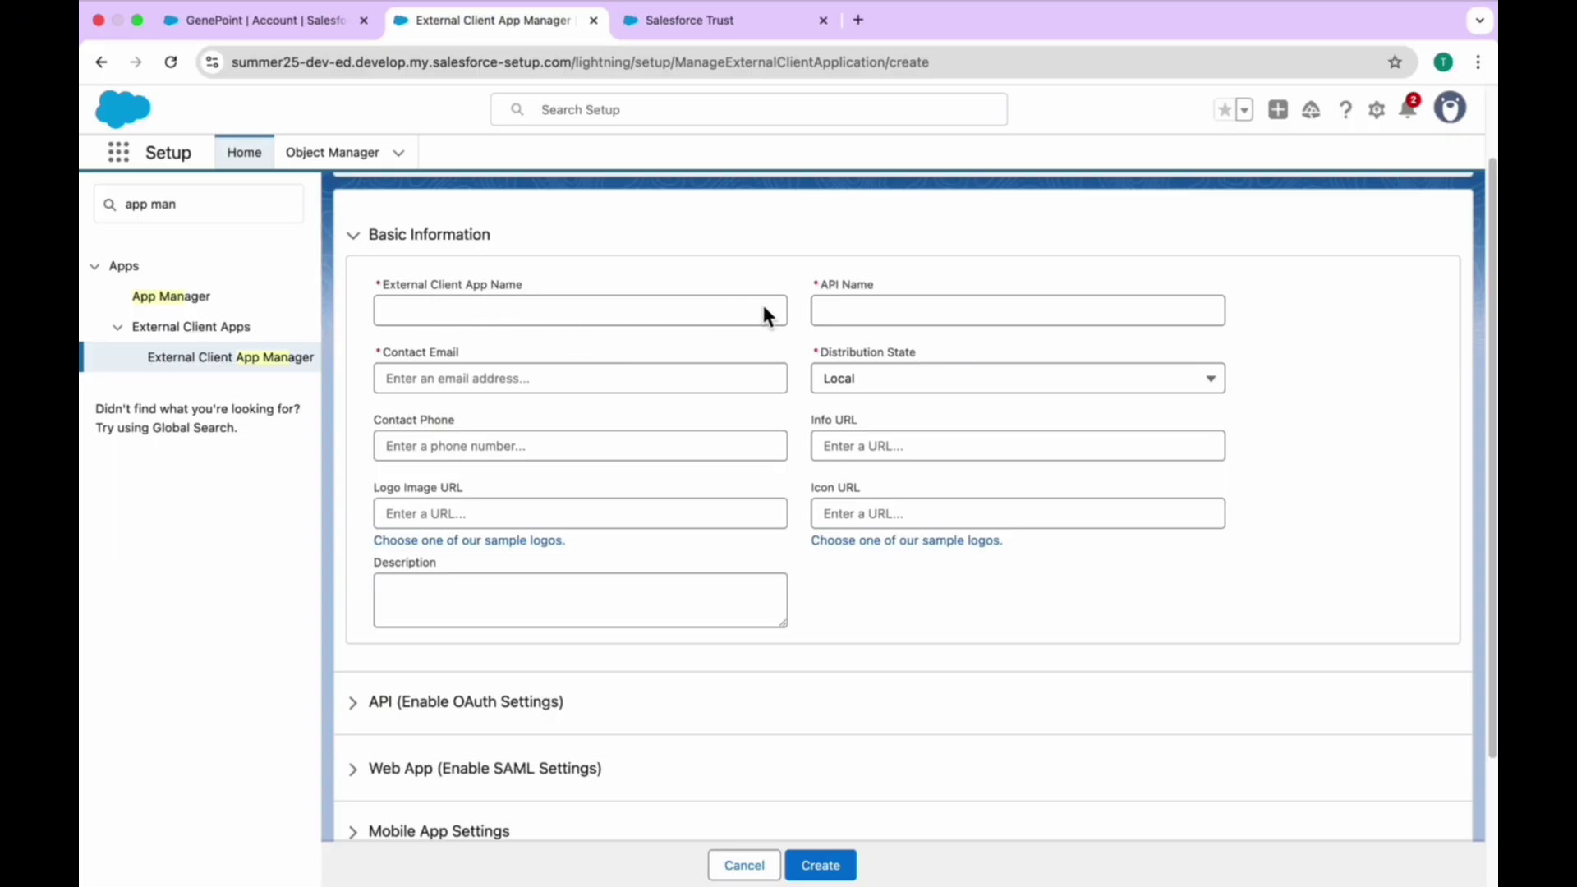
scroll(687, 385, "down", 2)
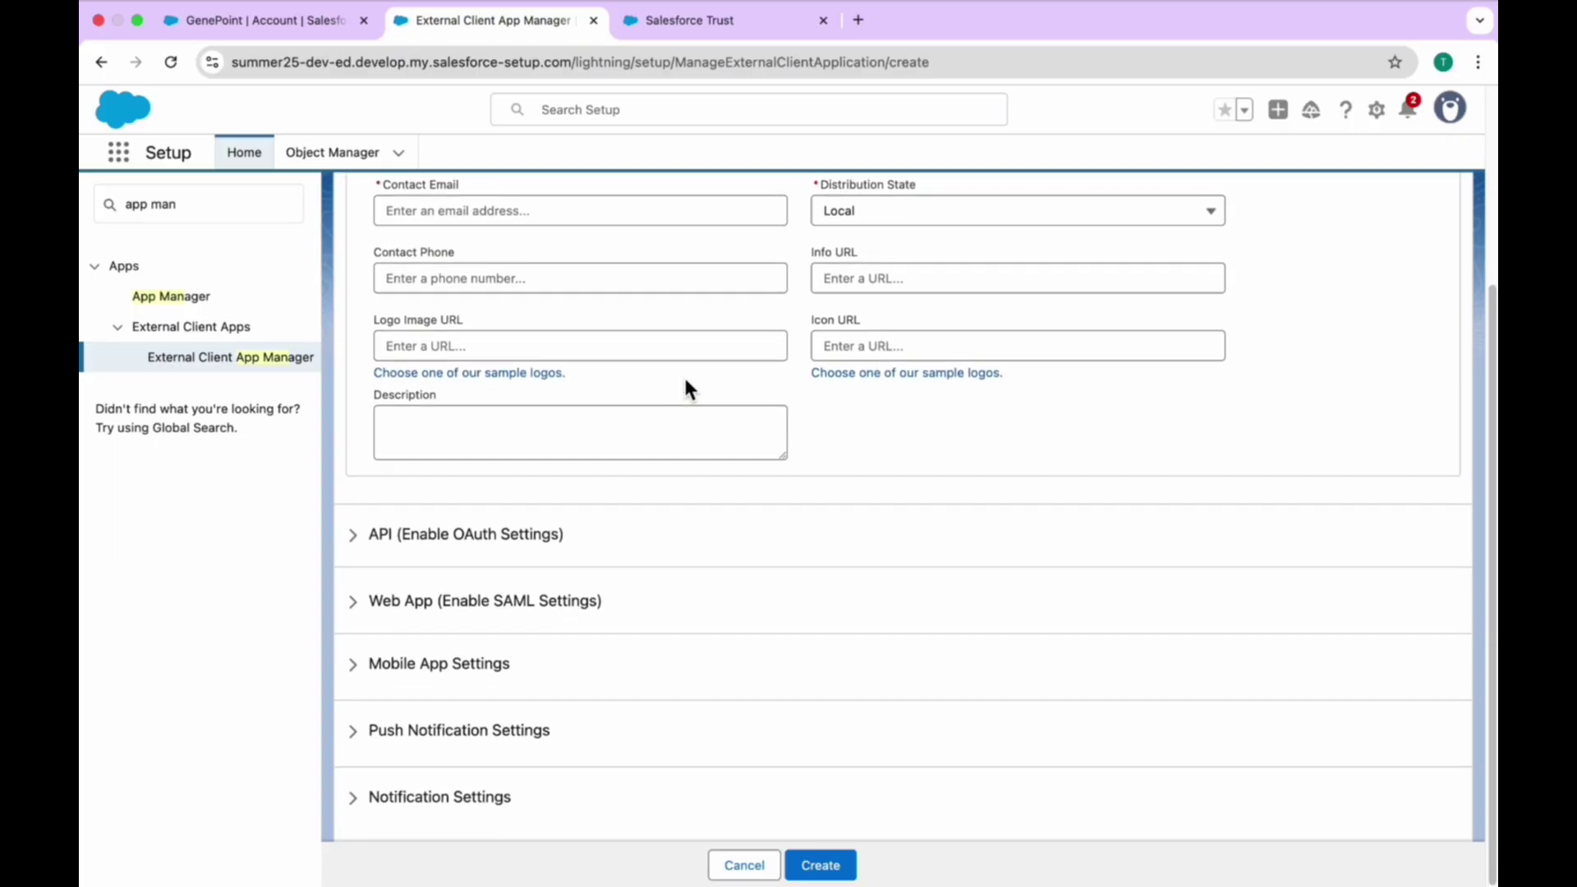
left_click(427, 563)
left_click(442, 584)
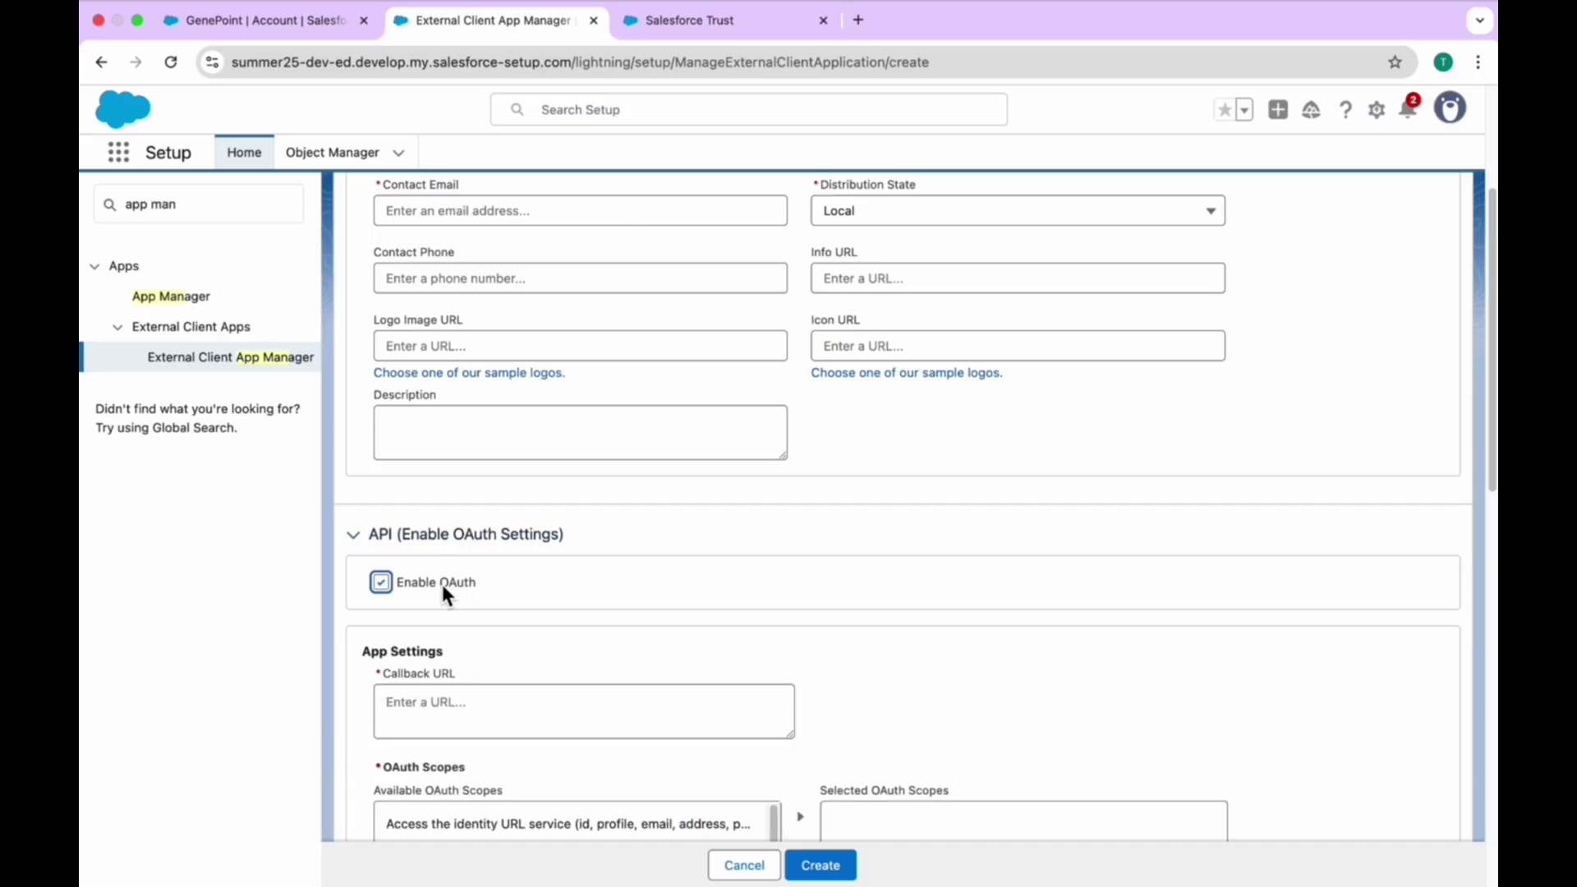
scroll(575, 604, "down", 2)
left_click(493, 502)
- Expand the Web App (Enable SAML Settings) section, then return to the top of the form
scroll(493, 503, "down", 2)
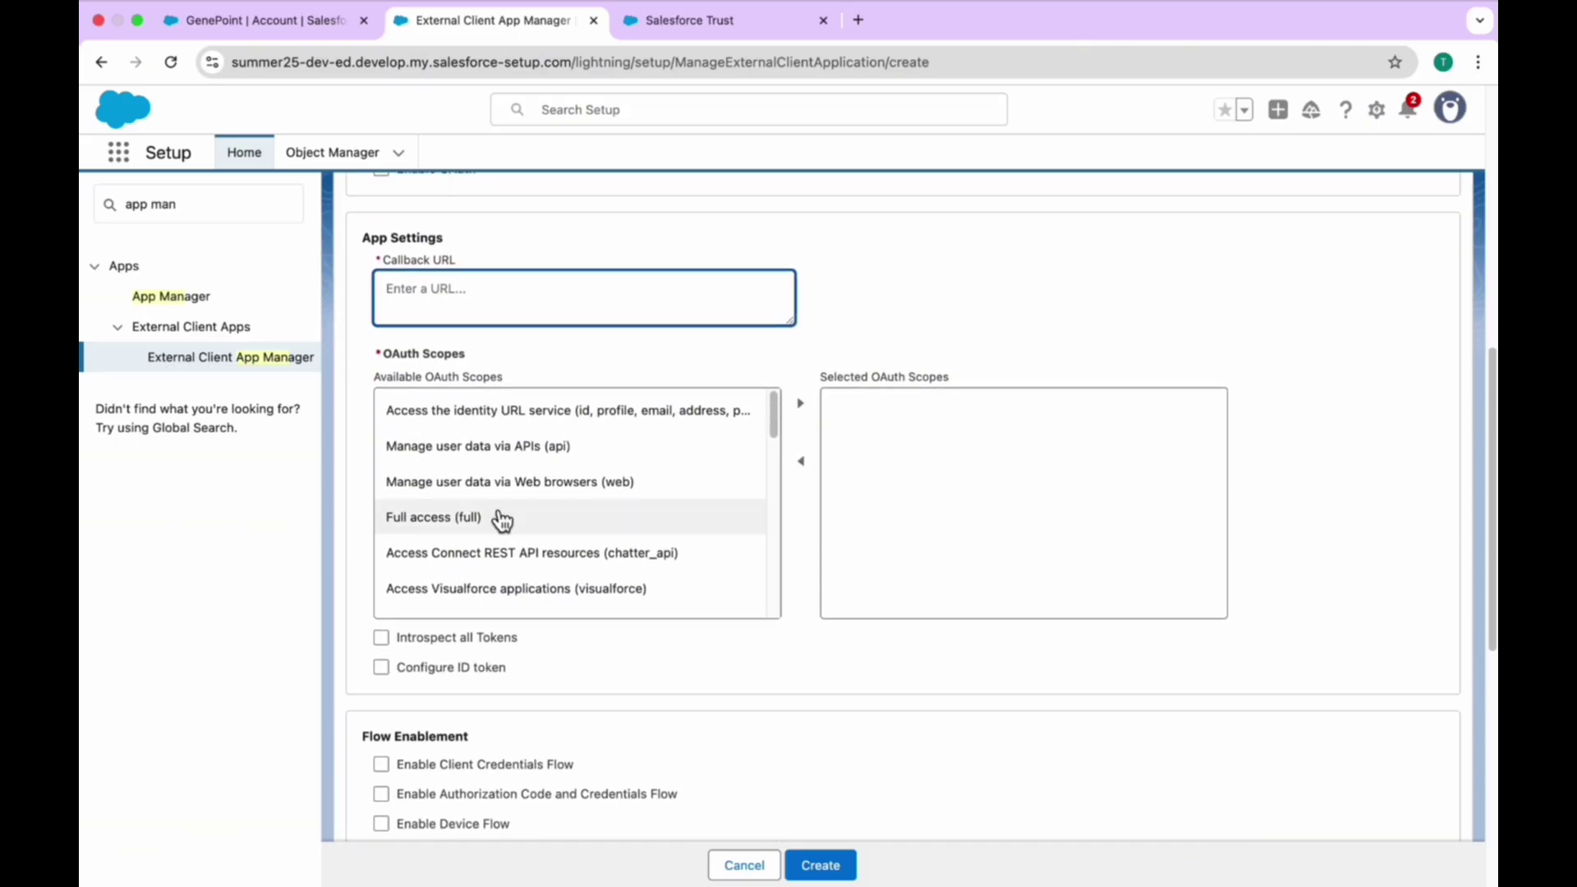
scroll(493, 538, "down", 4)
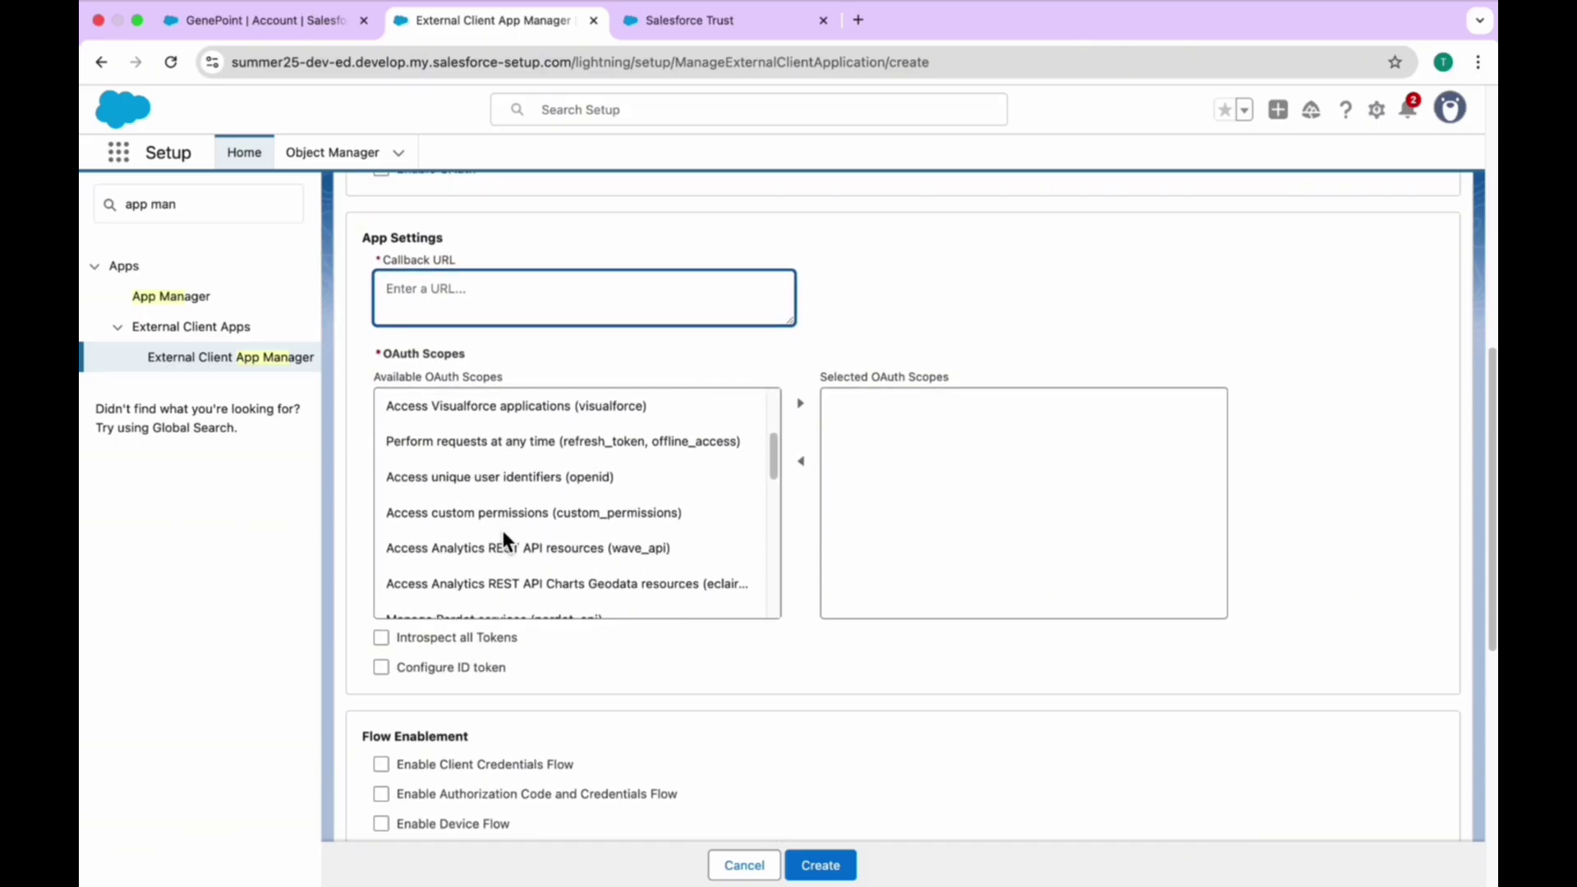
scroll(596, 628, "down", 5)
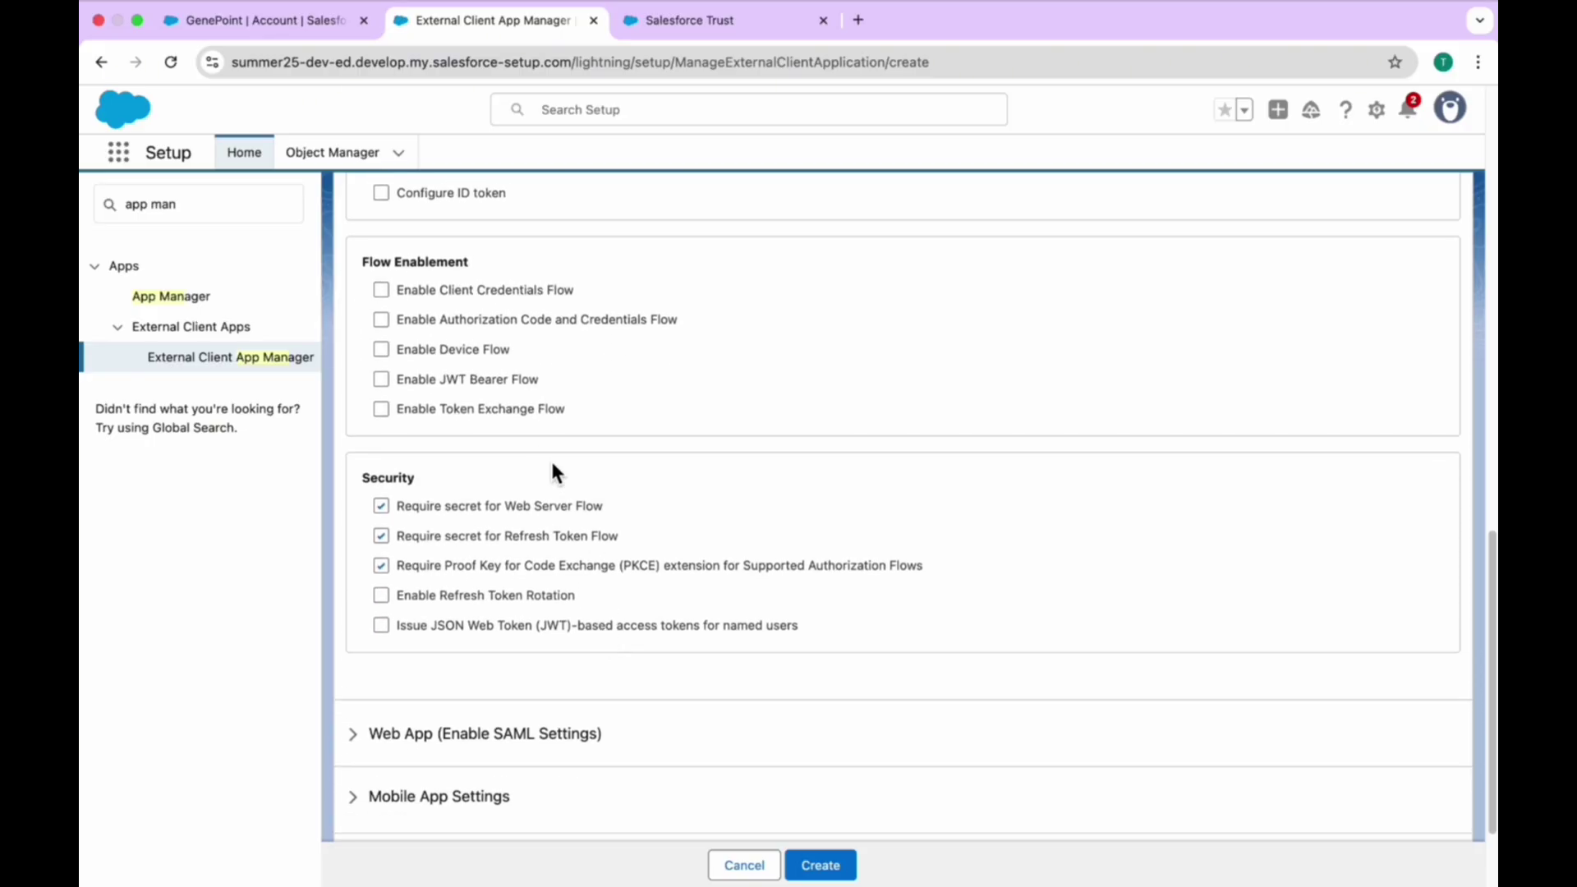
scroll(592, 427, "down", 1)
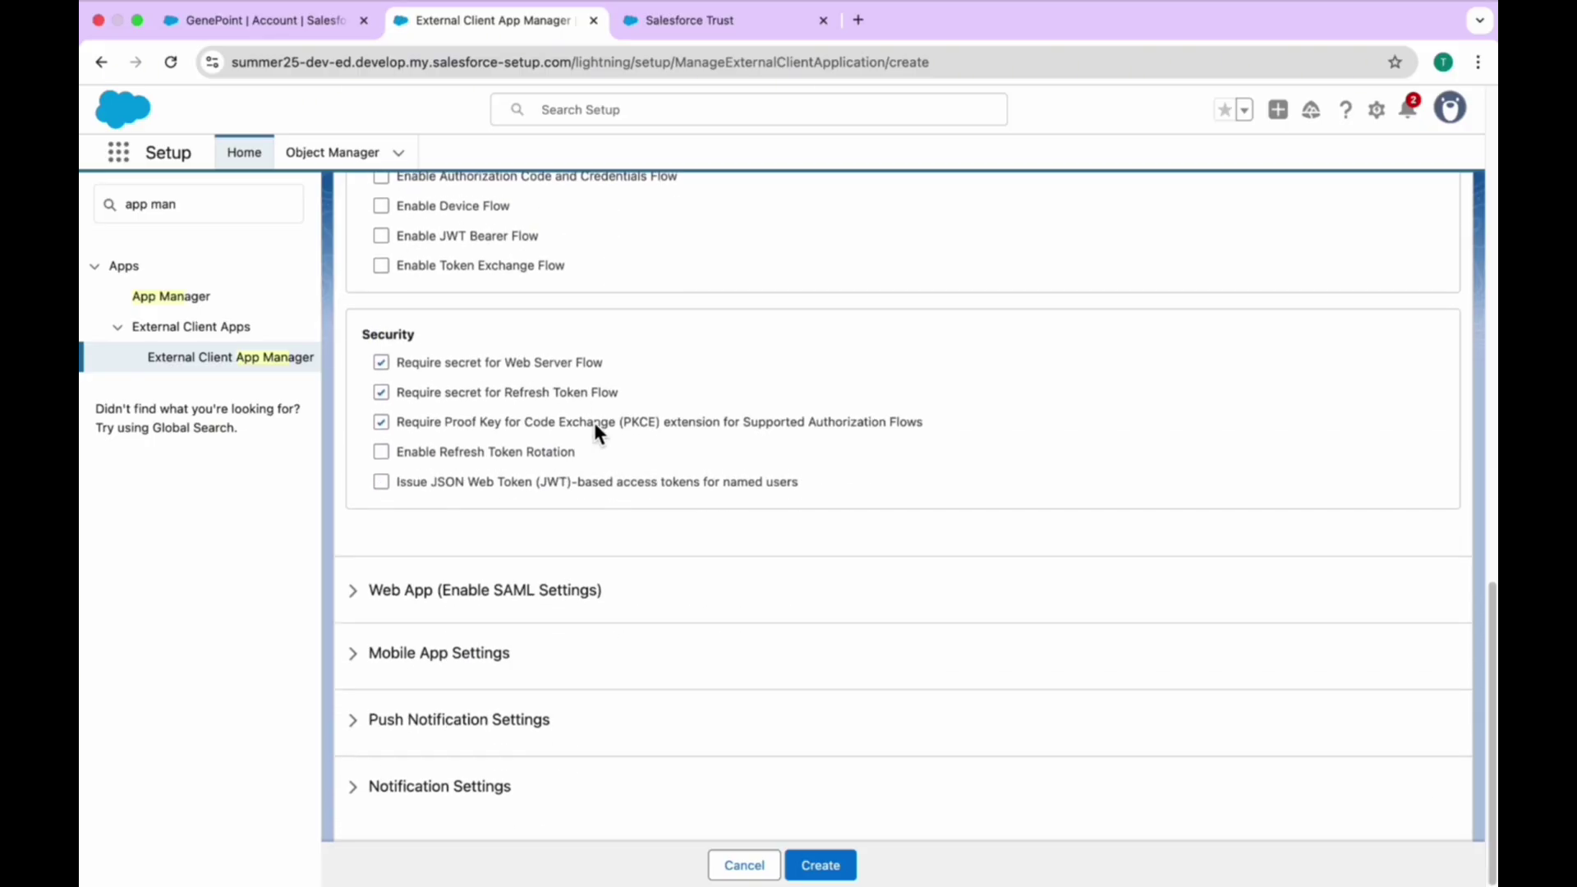
left_click(474, 621)
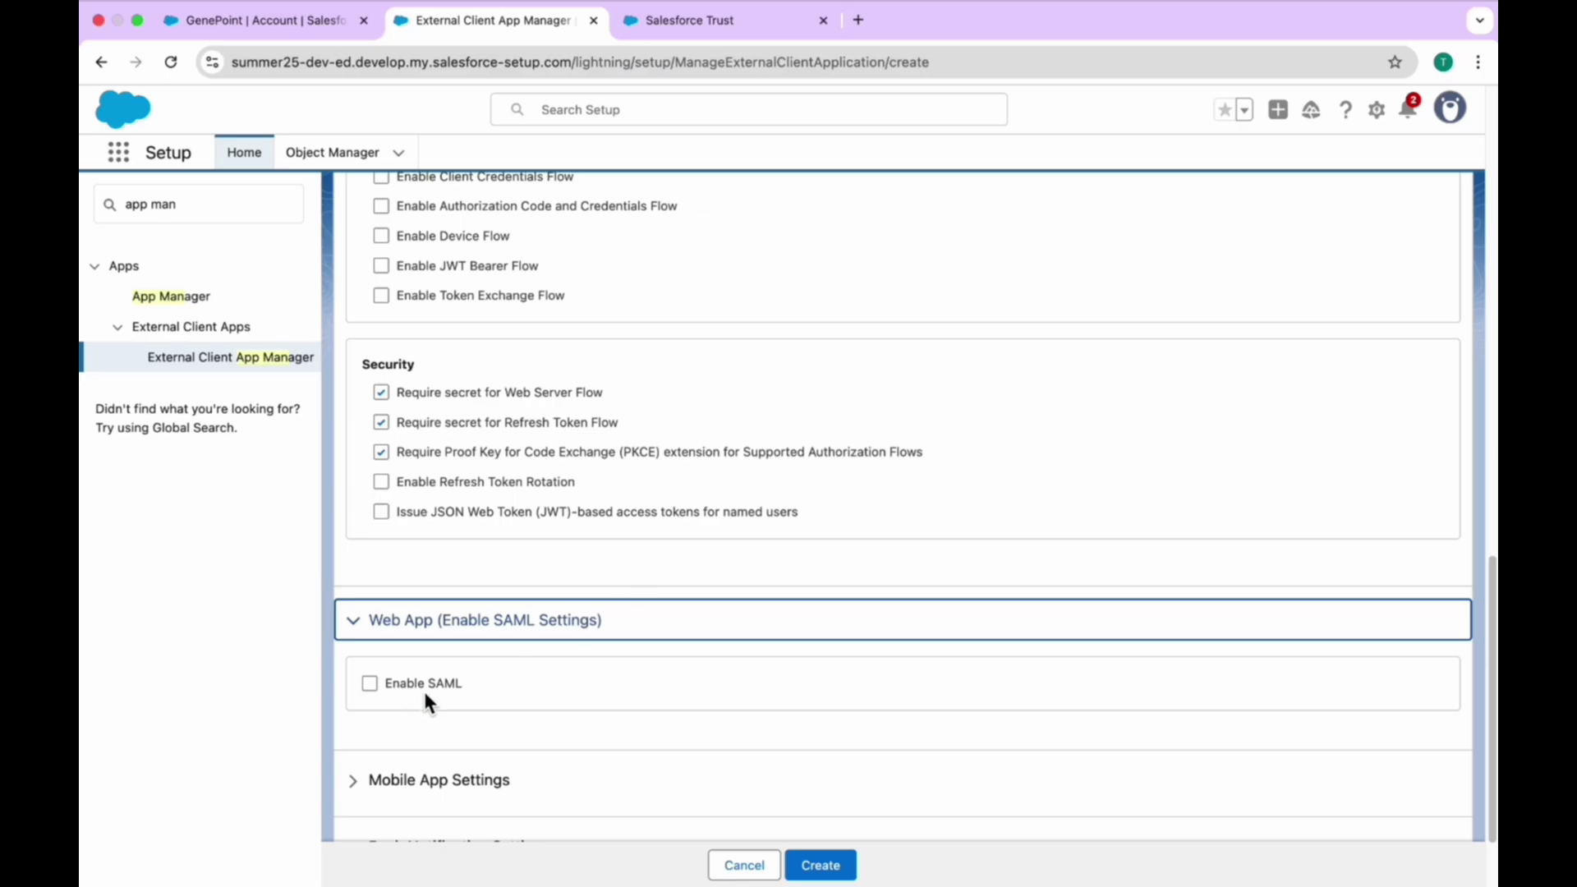
scroll(443, 682, "down", 1)
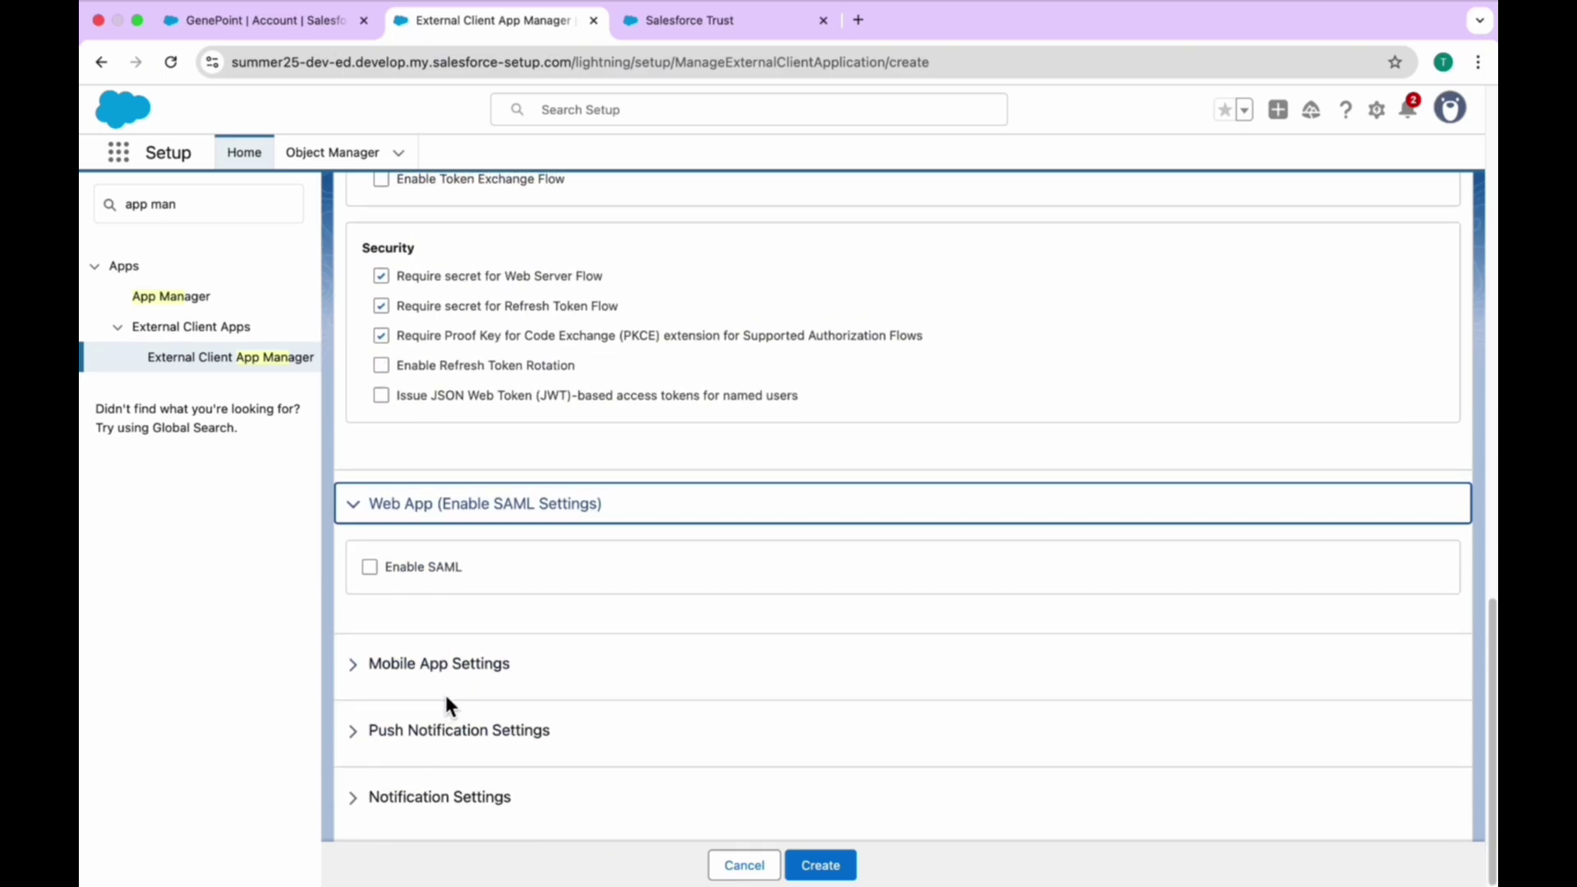
scroll(649, 563, "up", 15)
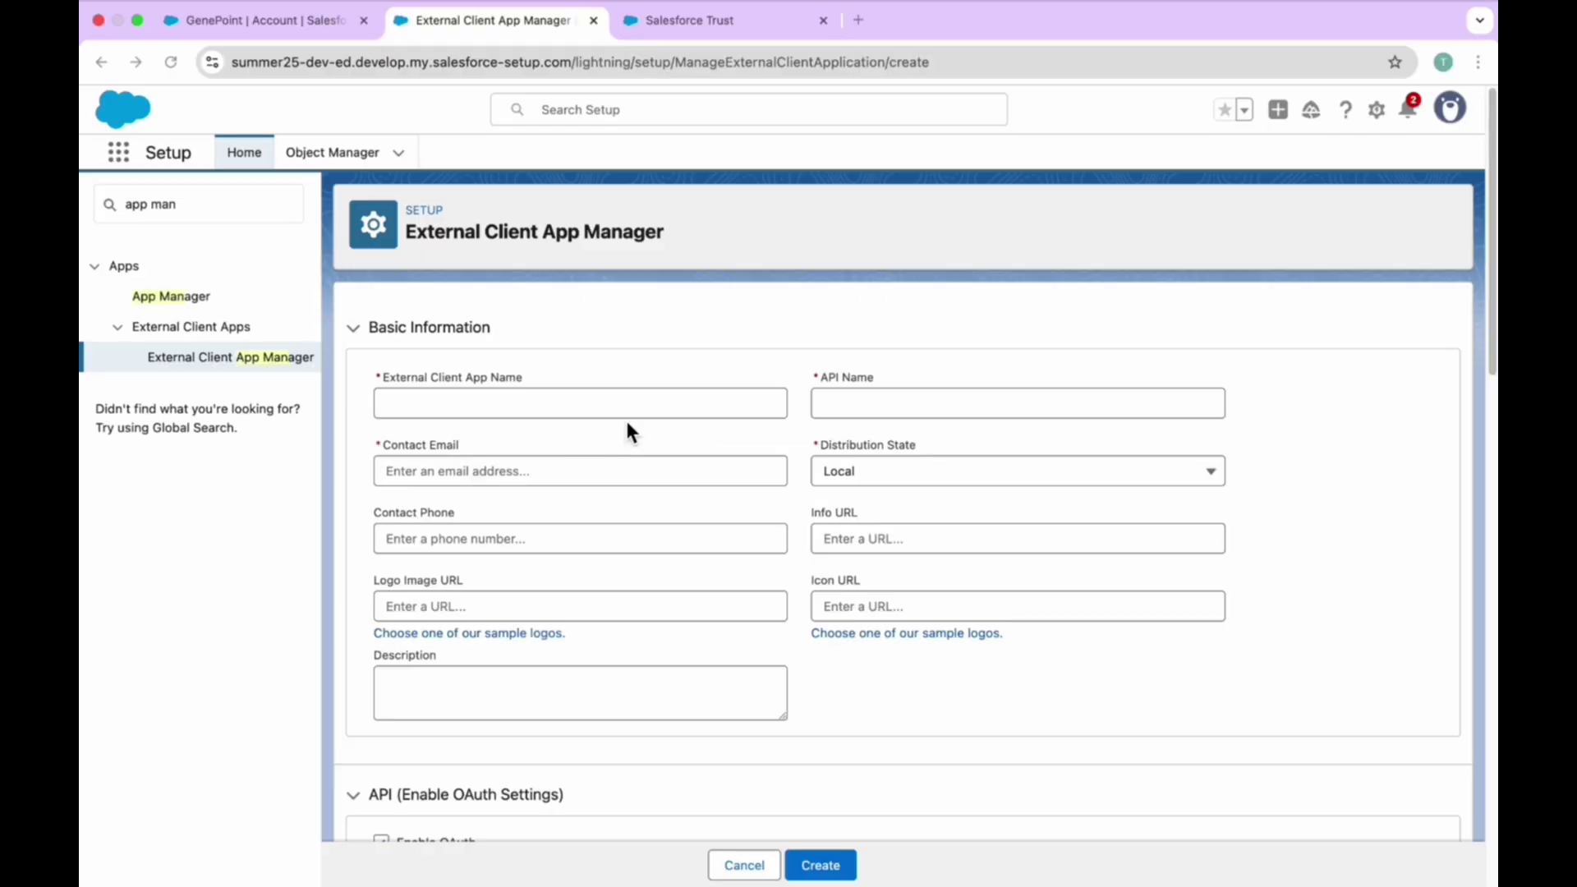
- Name the app 'Demo', enter a contact e-mail, and try Create, which fails without a callback URL
left_click(573, 424)
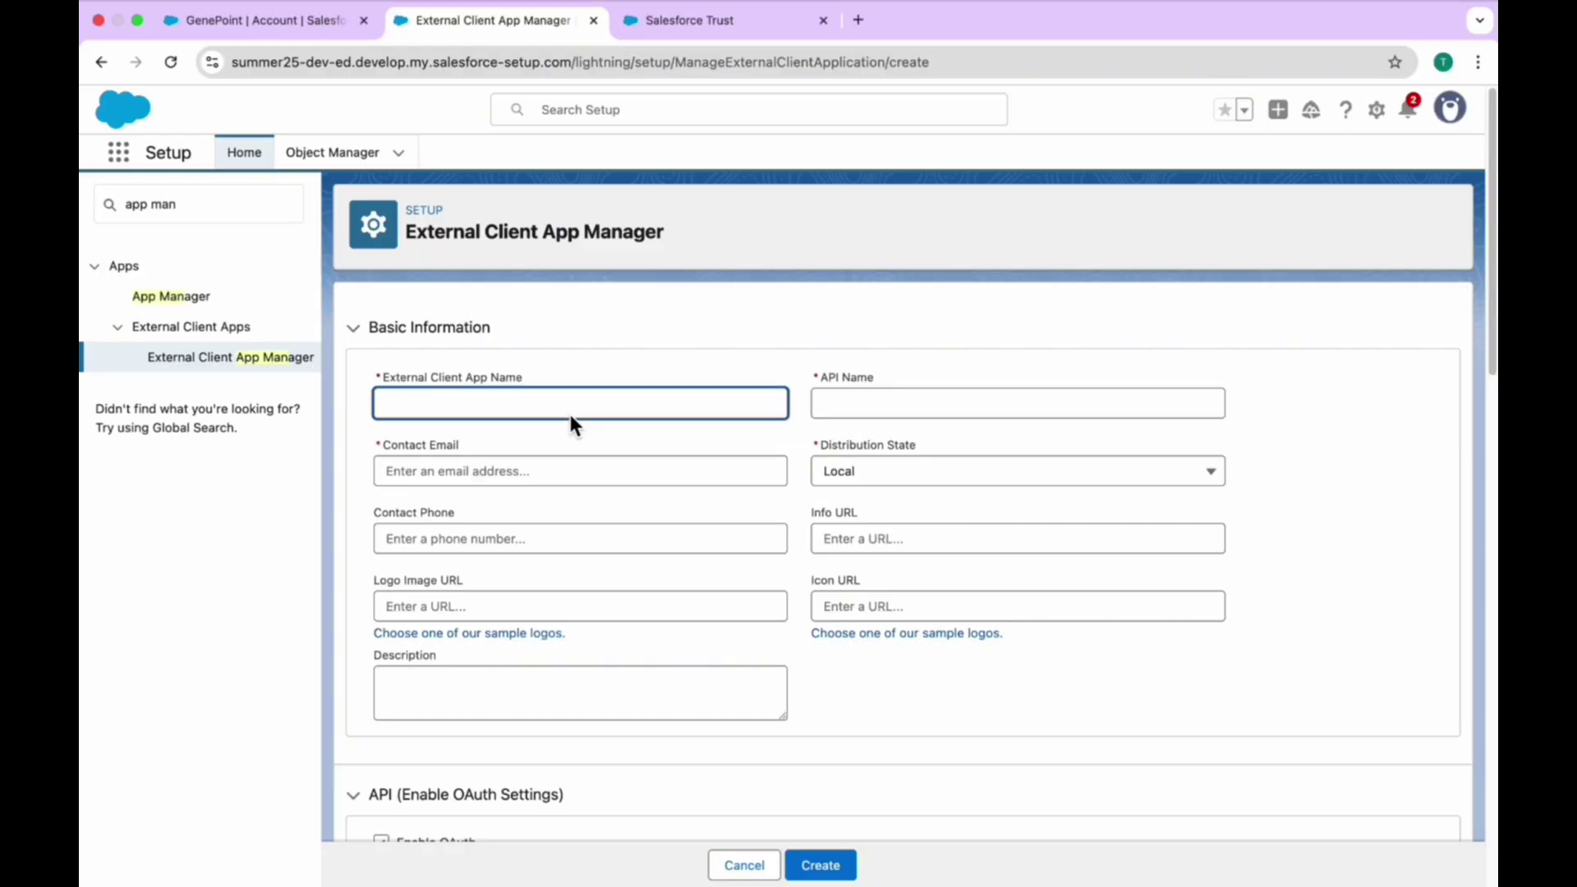
type("Demo")
key("Tab")
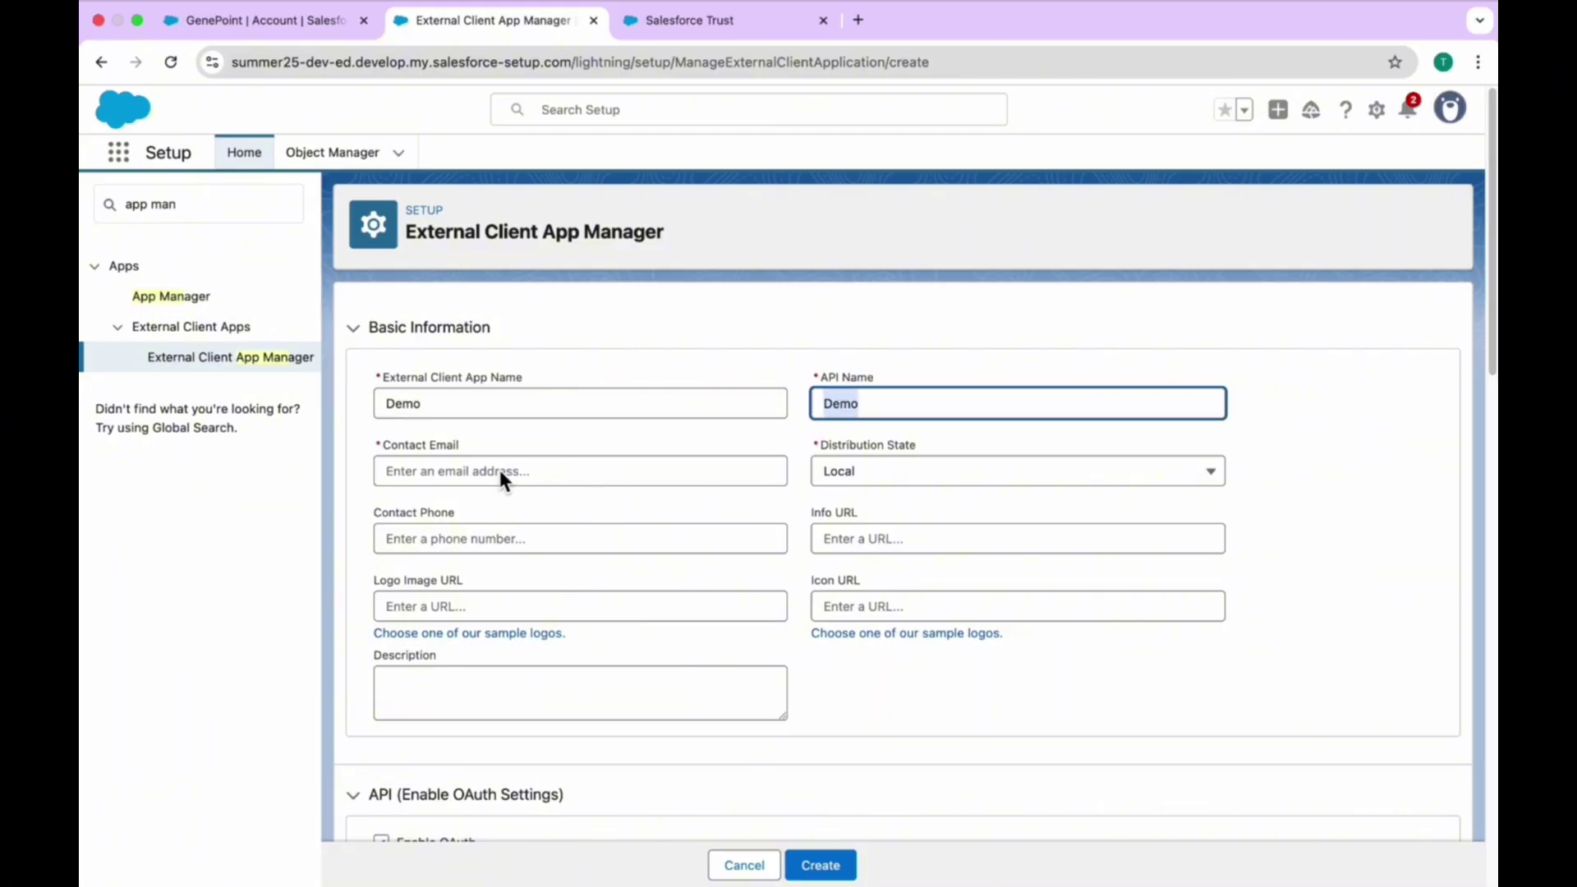
left_click(499, 471)
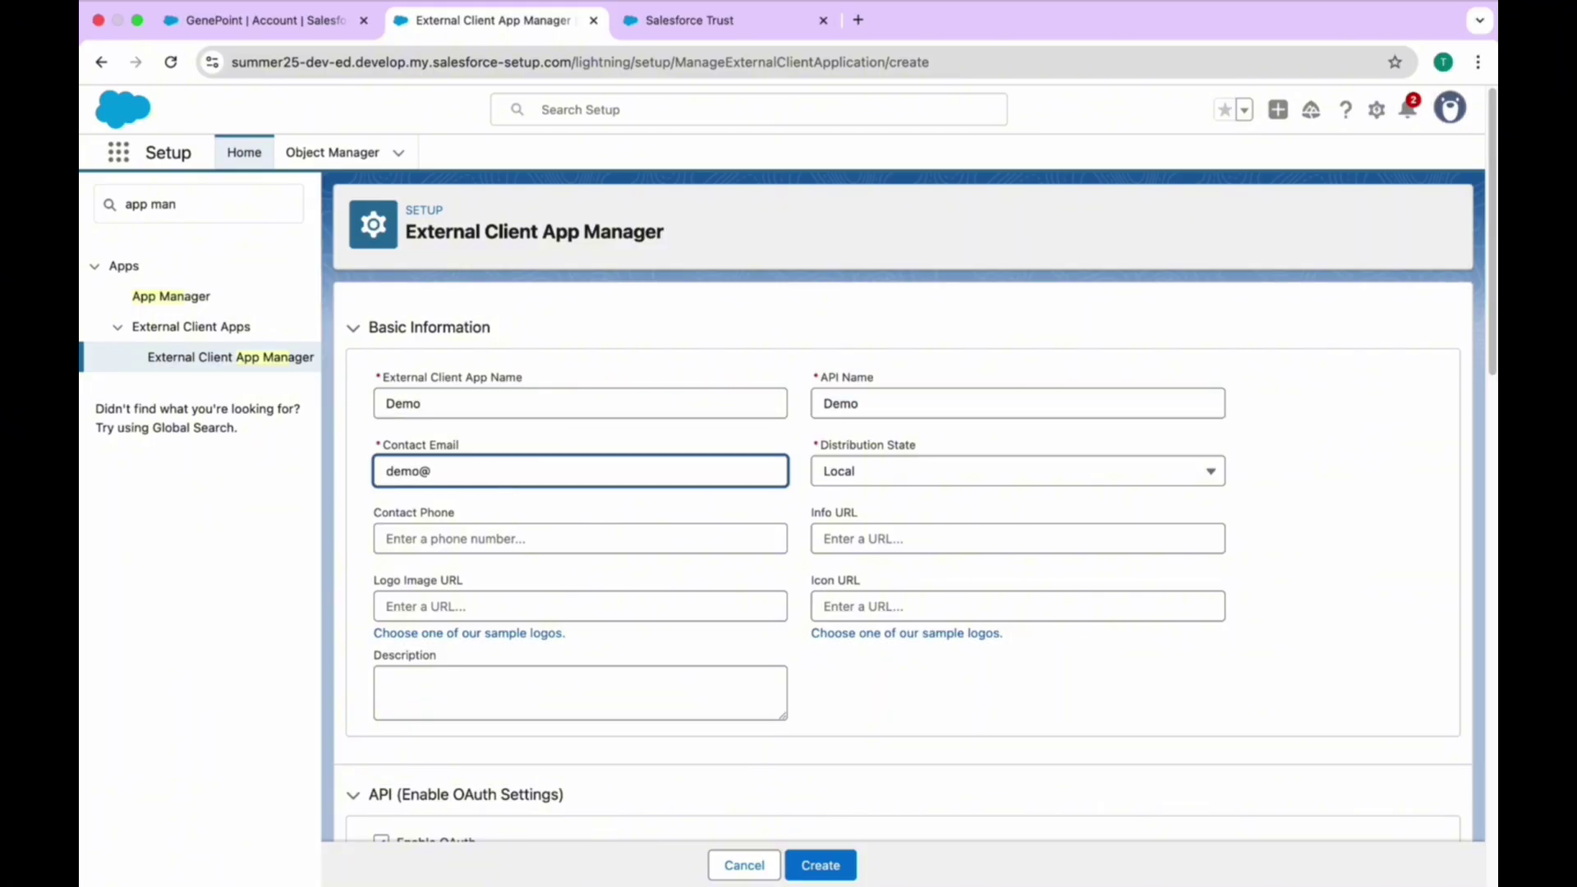
left_click(820, 864)
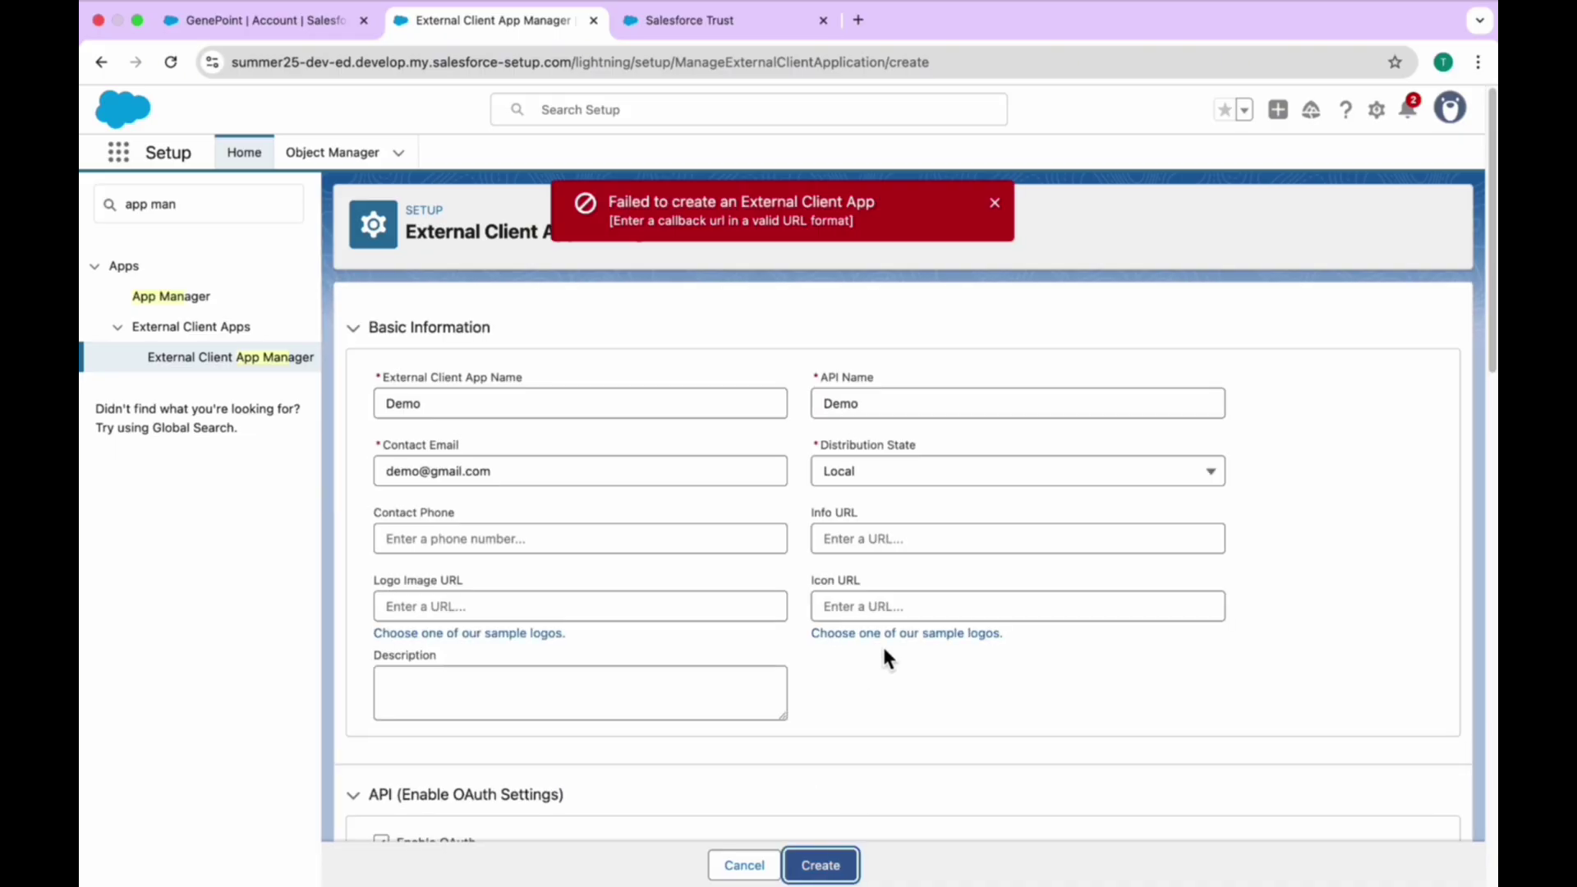
scroll(773, 476, "down", 5)
left_click(435, 578)
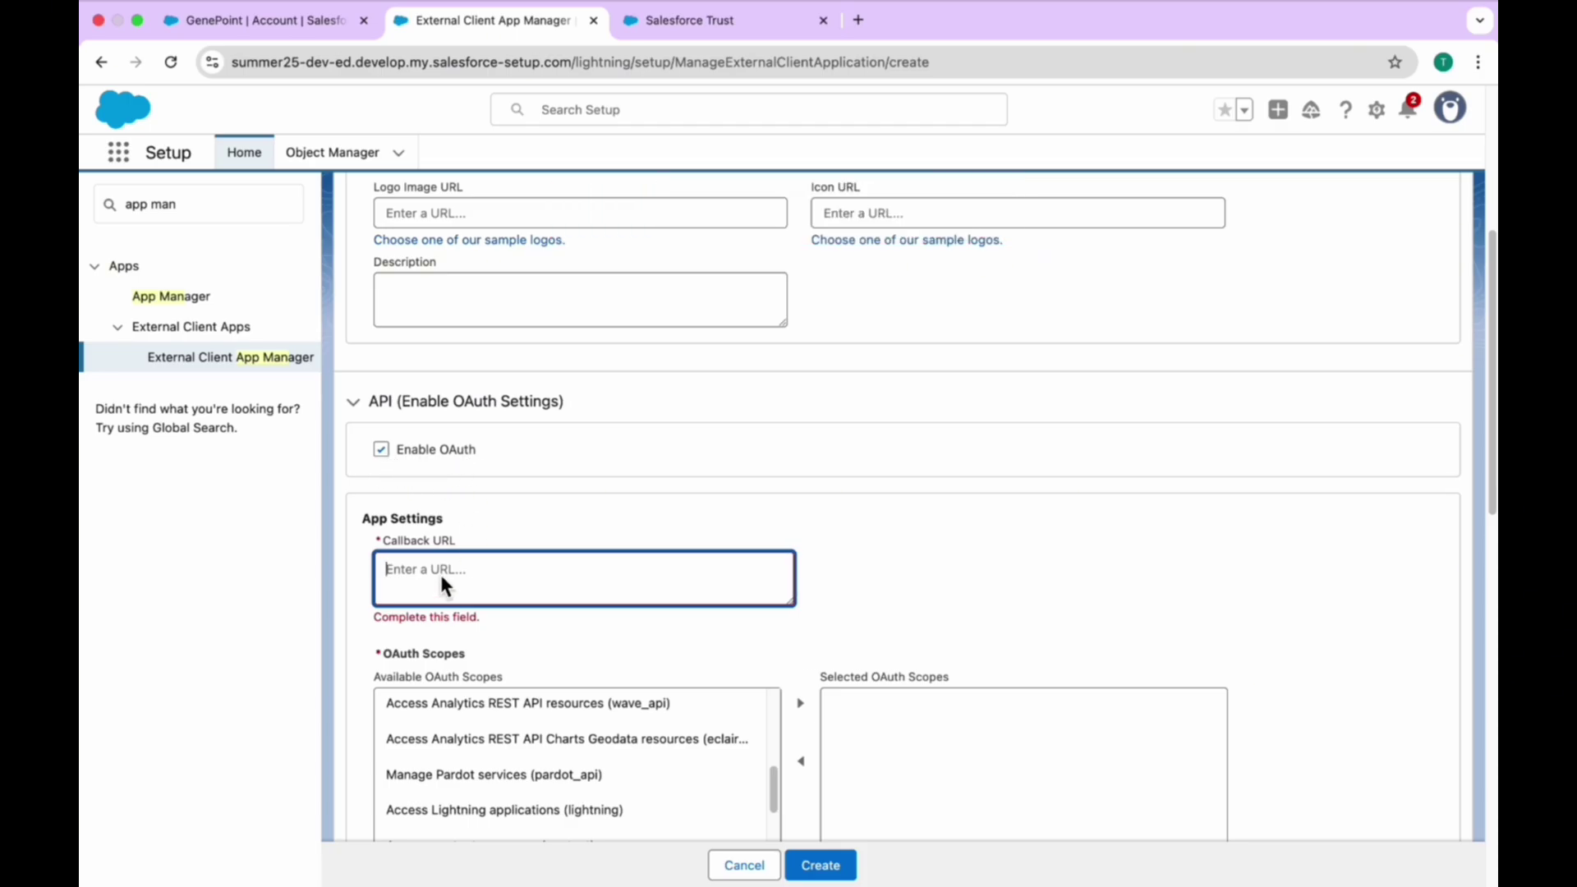
type("https://localhost")
scroll(618, 642, "down", 3)
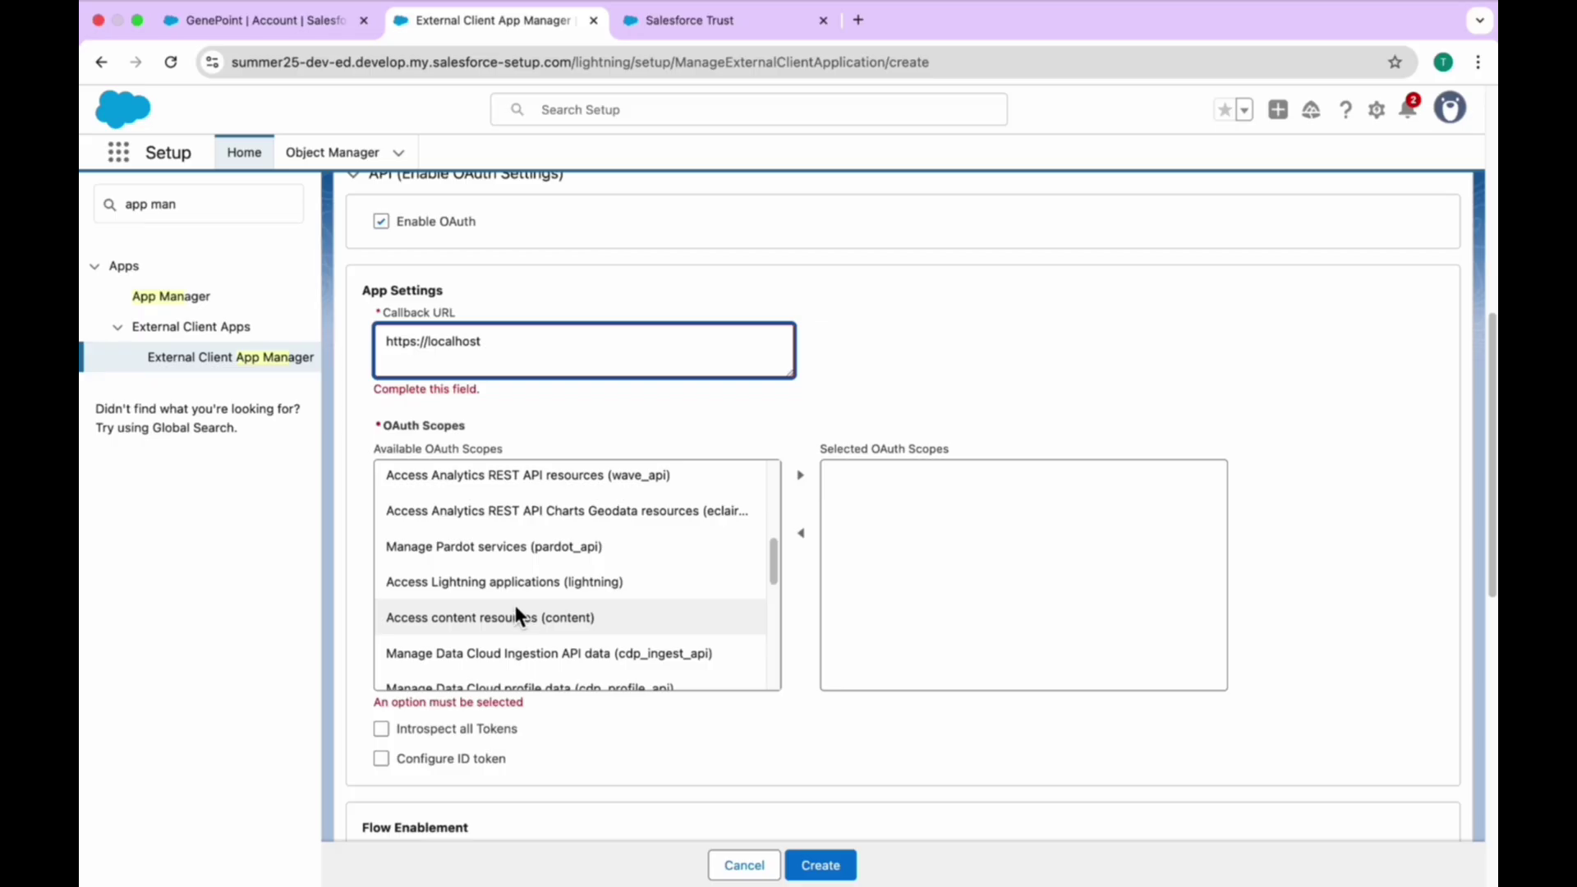
scroll(573, 584, "down", 3)
scroll(572, 584, "down", 4)
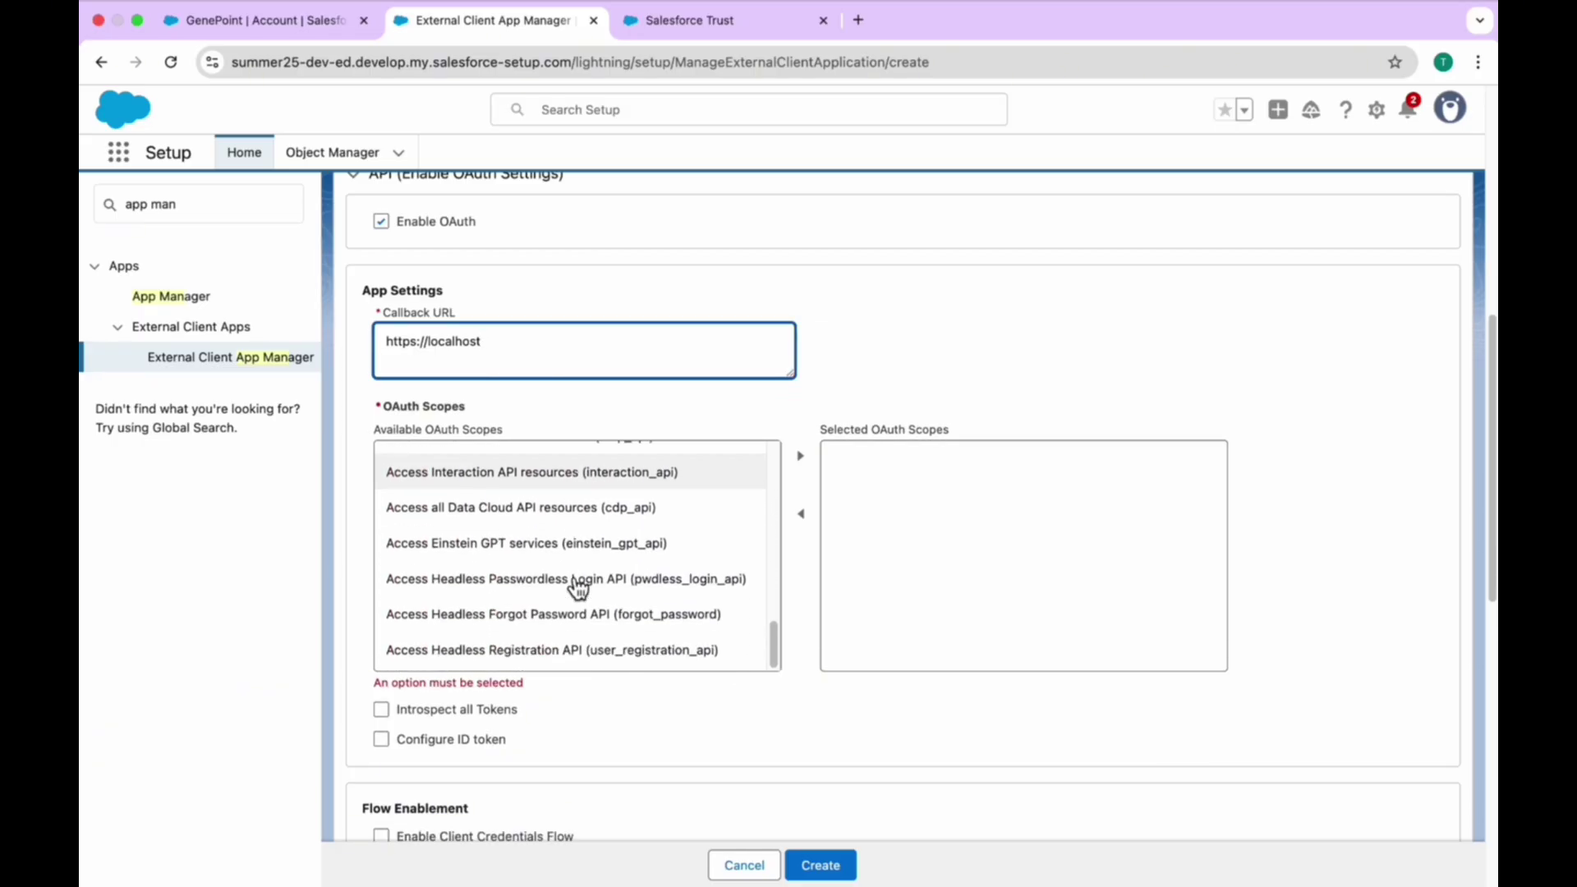
scroll(572, 585, "up", 6)
scroll(573, 585, "up", 5)
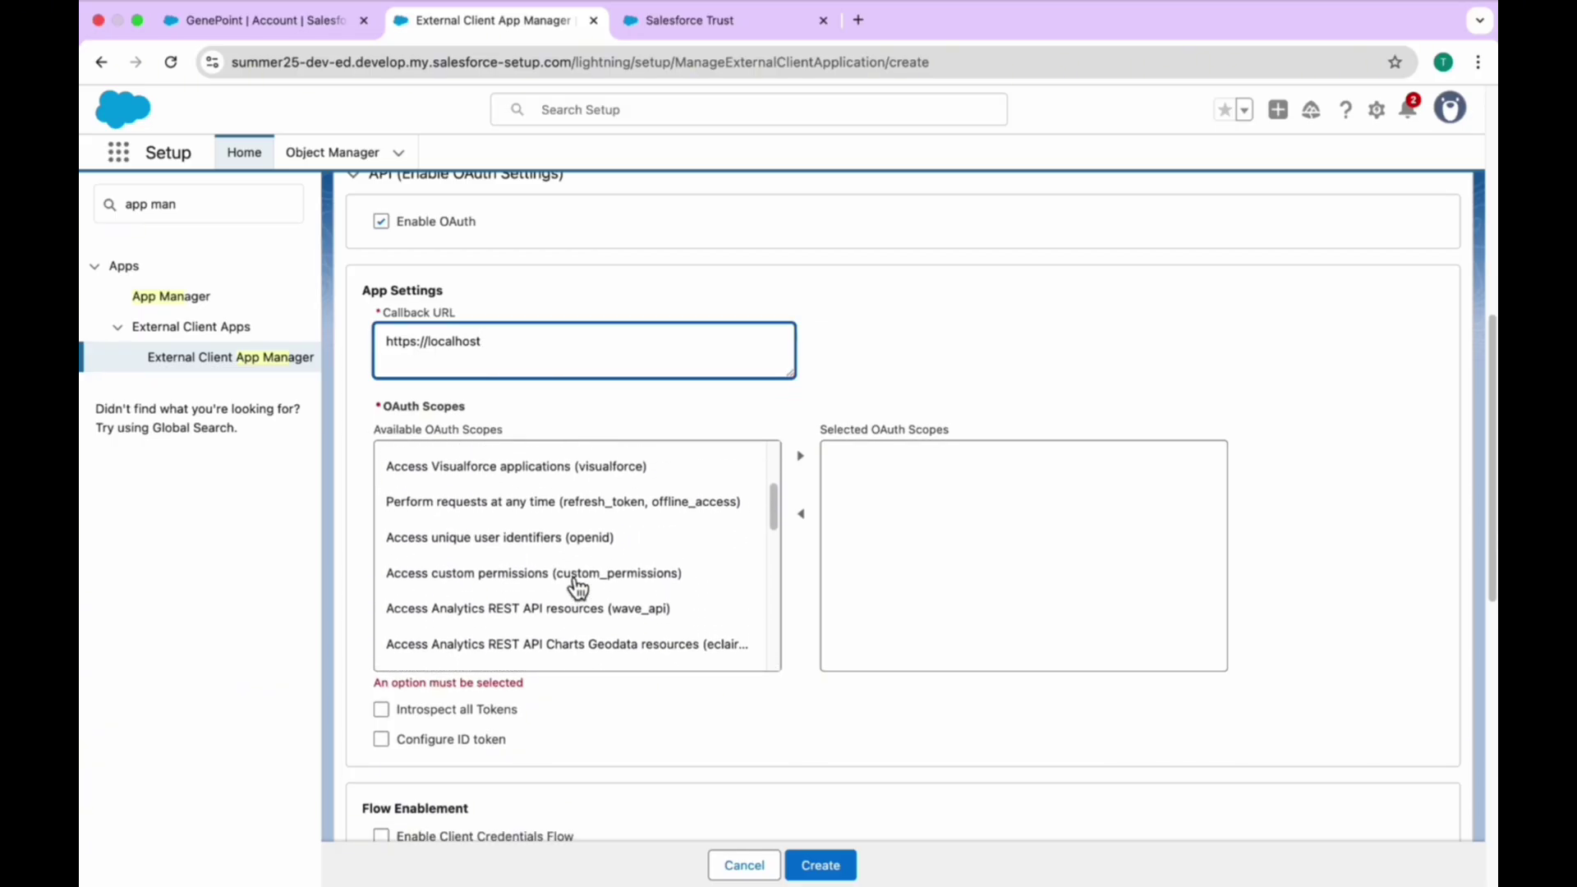
left_click(530, 545)
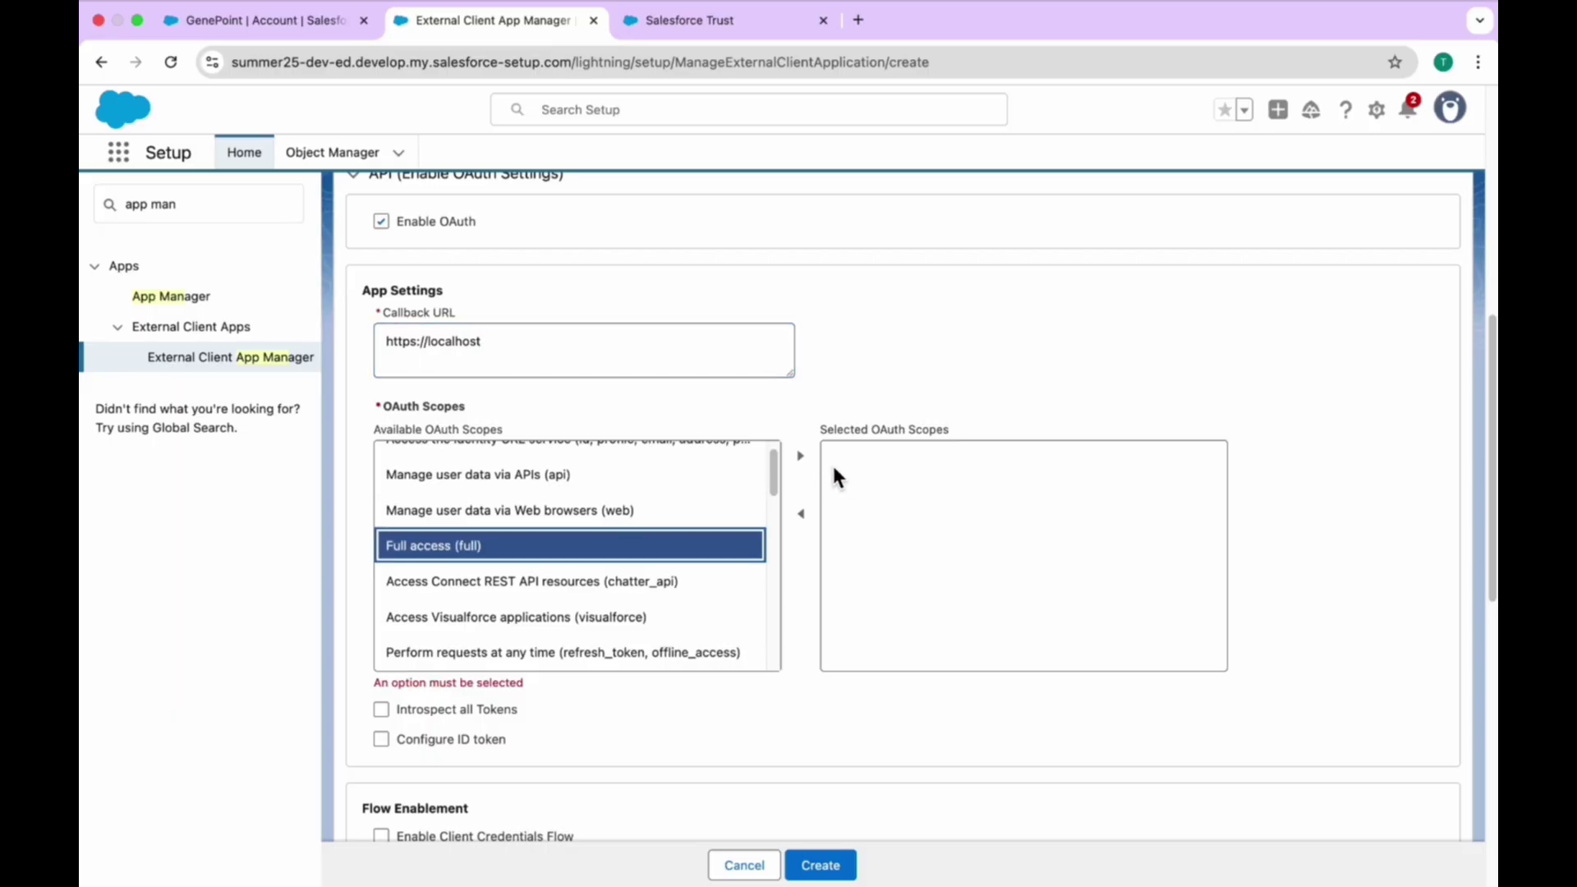
left_click(801, 456)
left_click(824, 863)
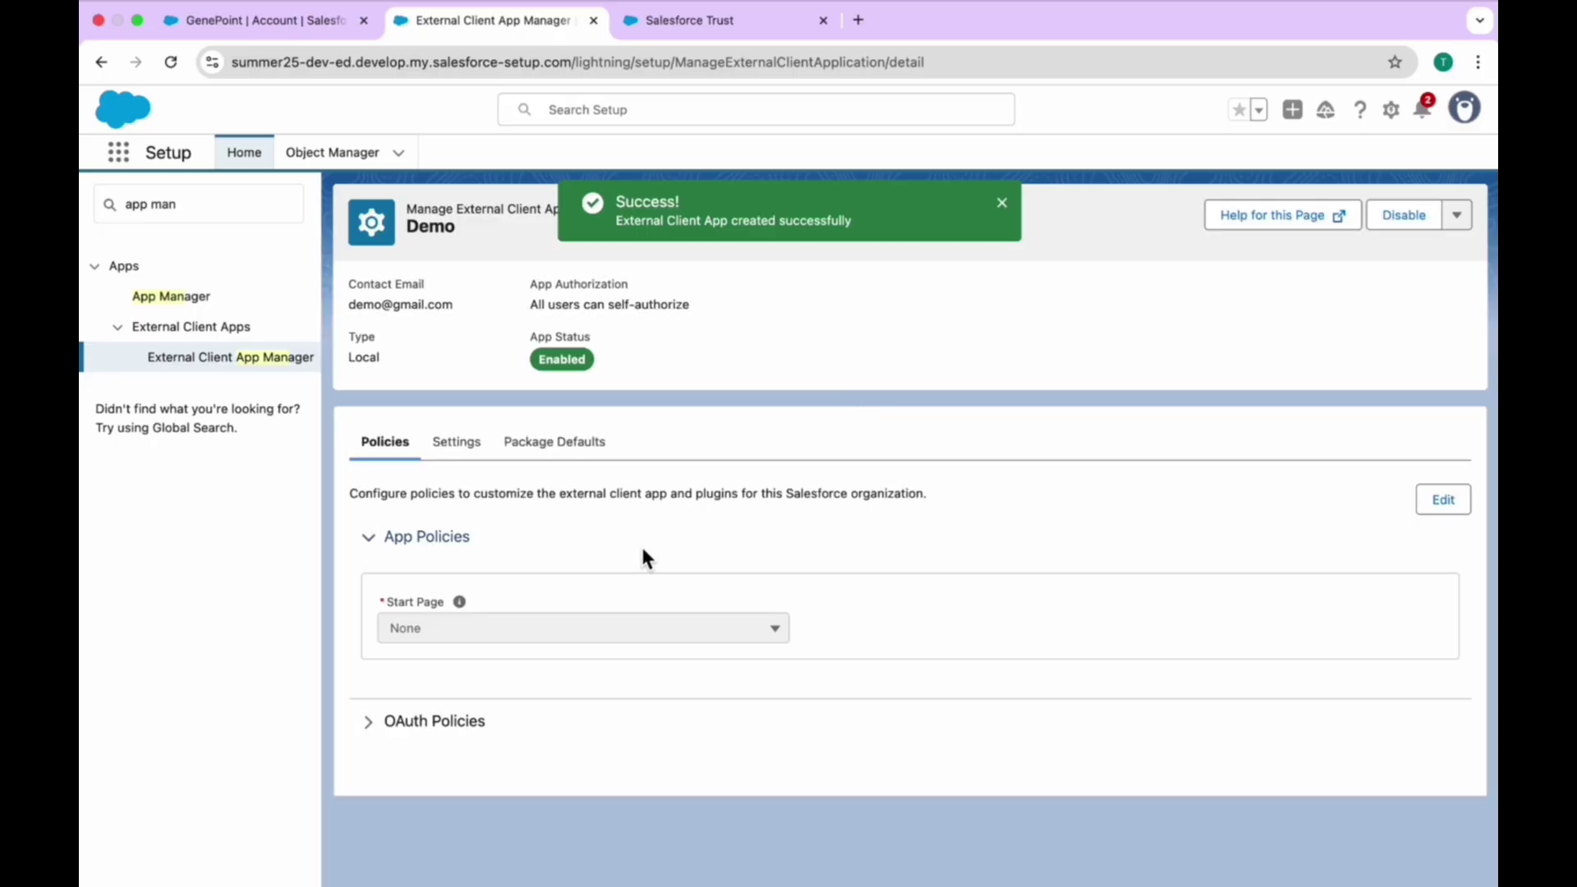
left_click(468, 446)
scroll(575, 525, "down", 3)
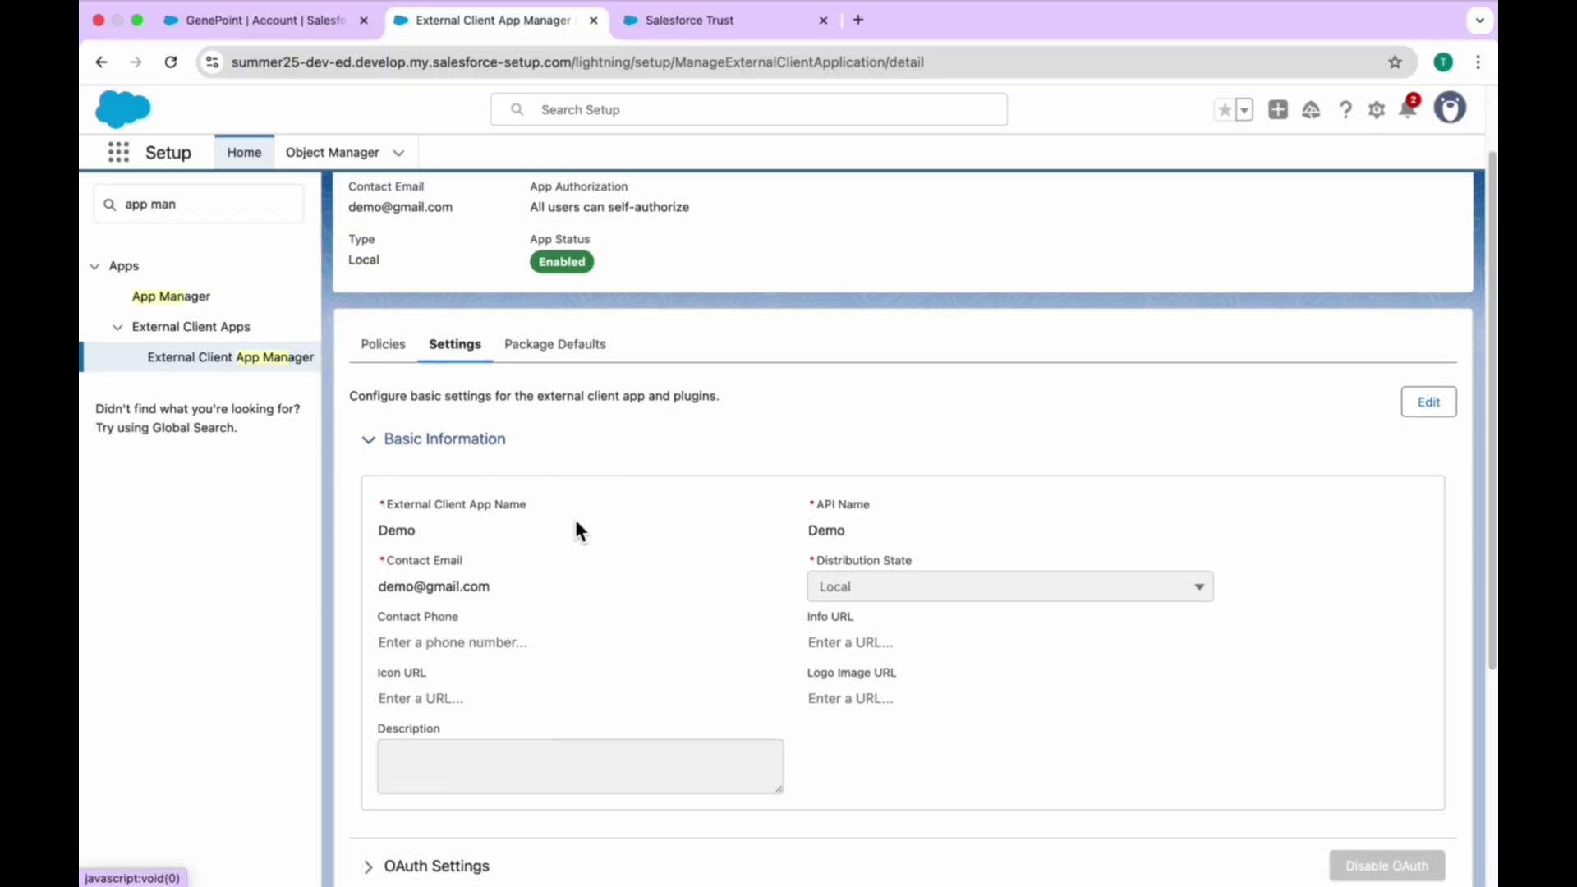
scroll(575, 526, "down", 2)
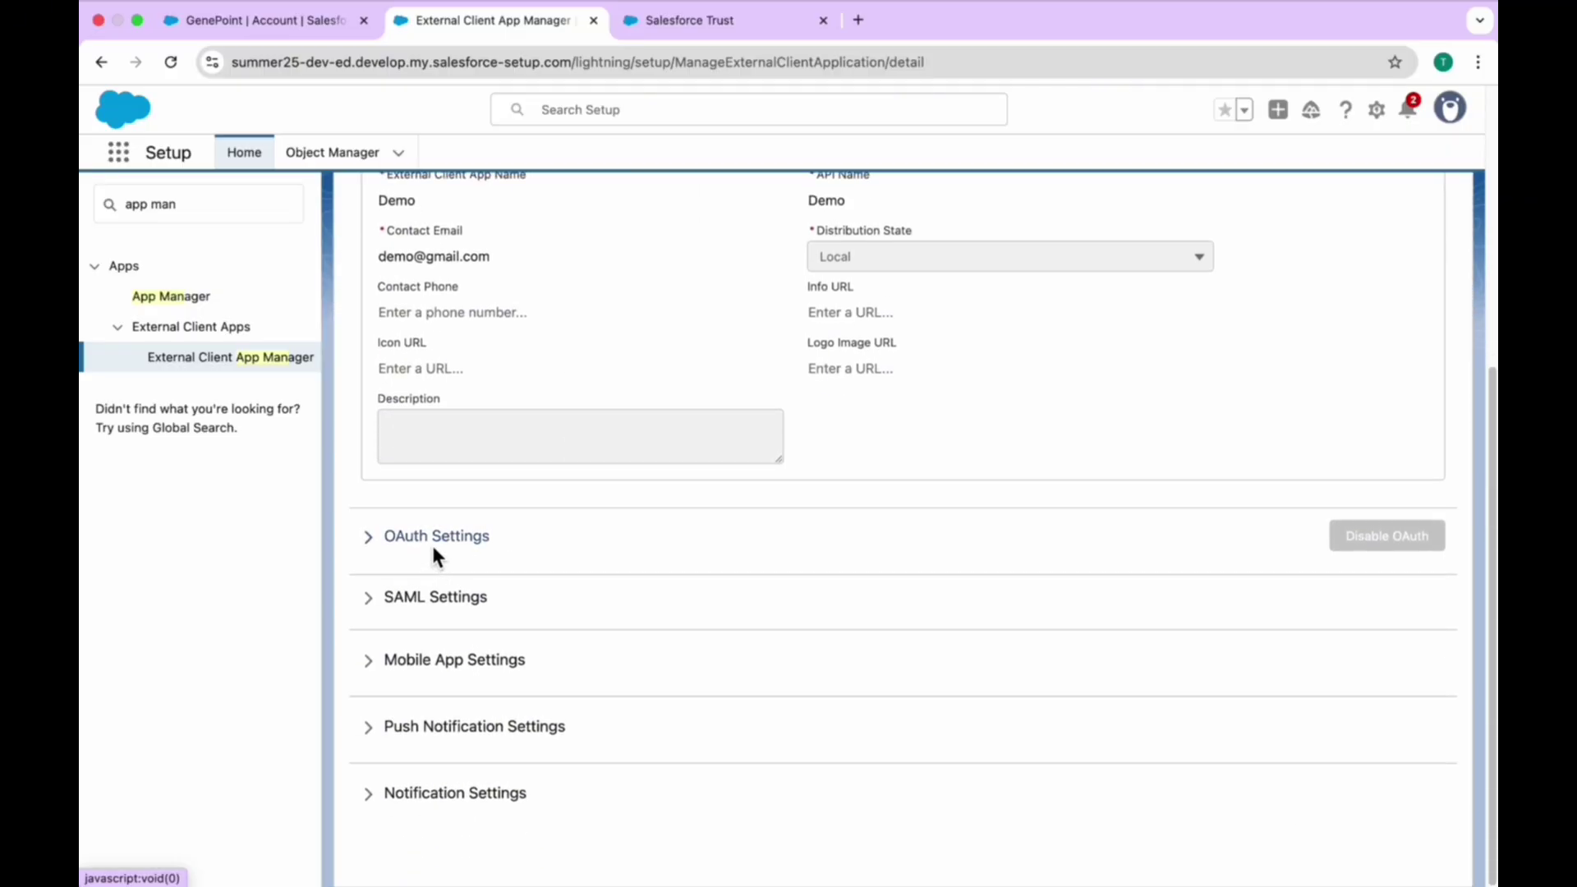
left_click(576, 542)
scroll(583, 547, "down", 2)
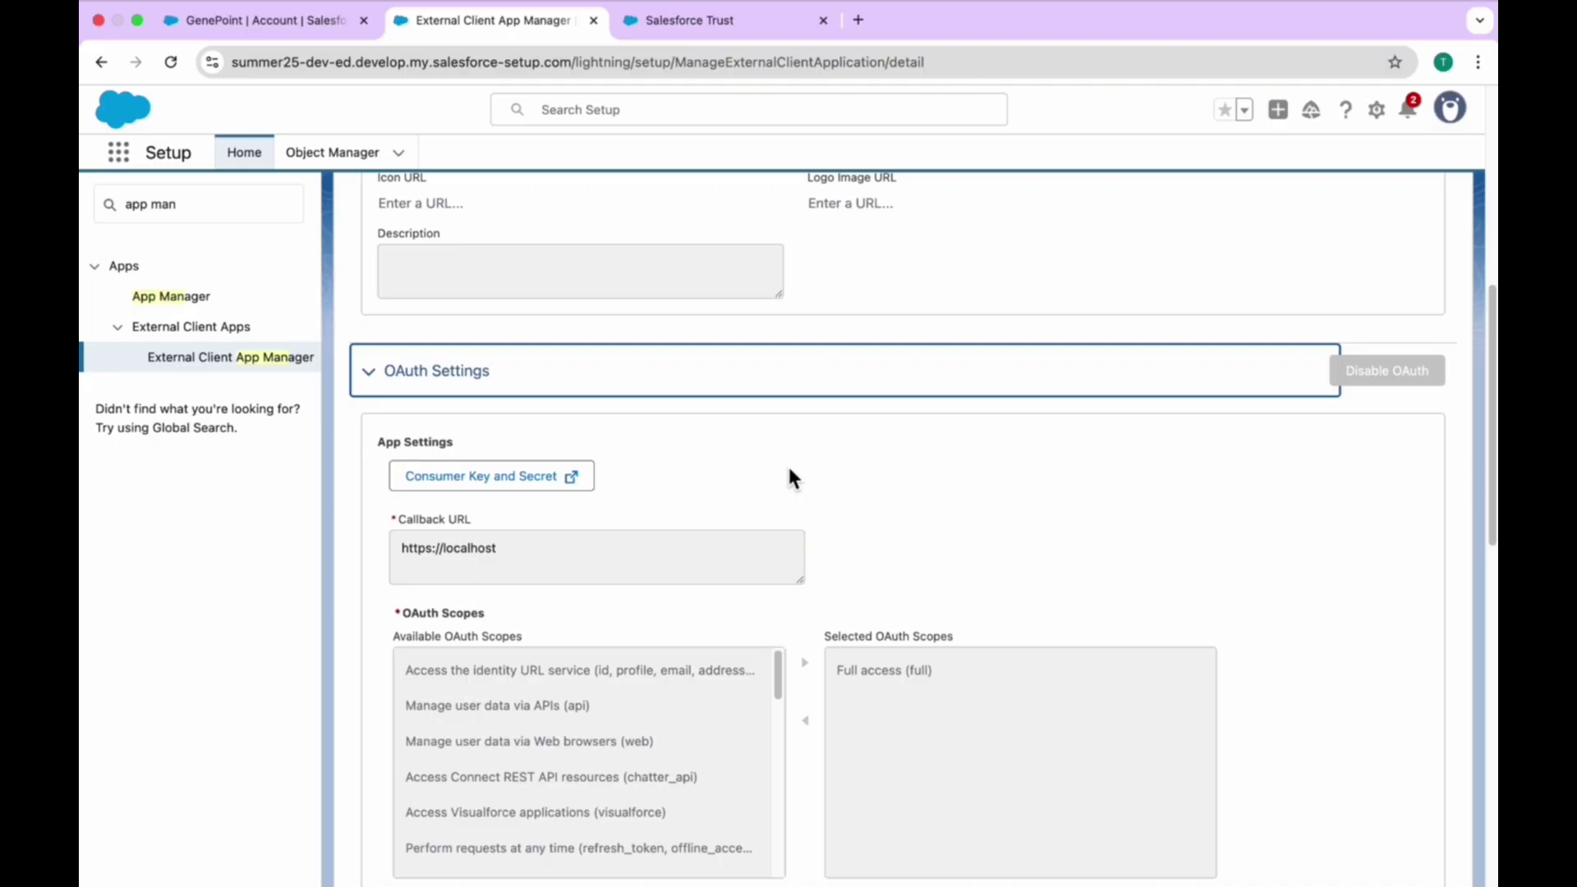
scroll(789, 475, "up", 6)
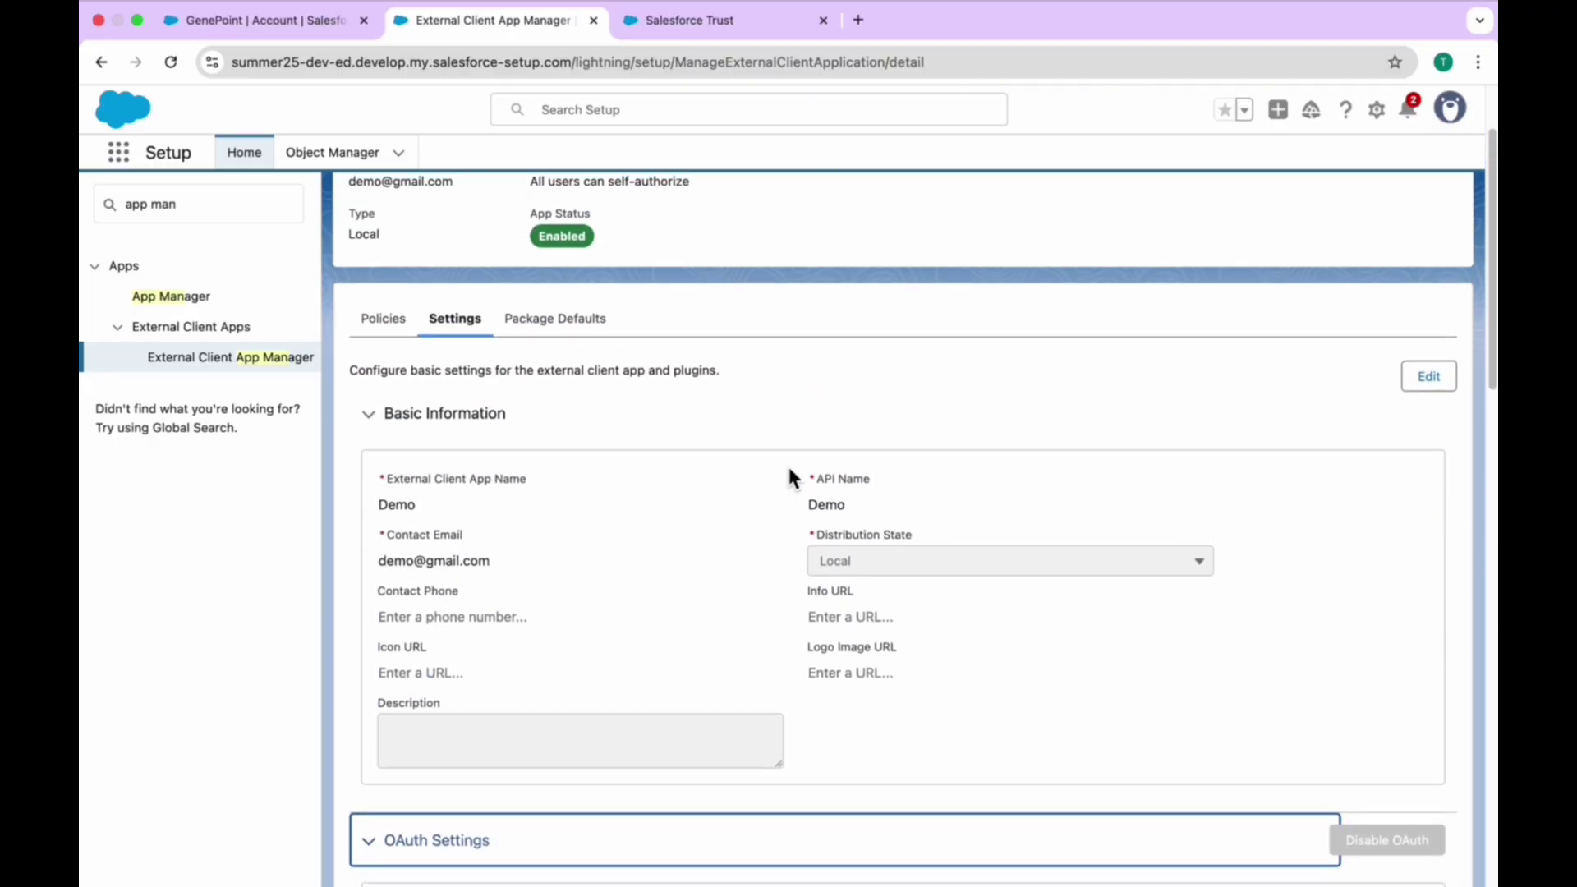
scroll(790, 477, "up", 2)
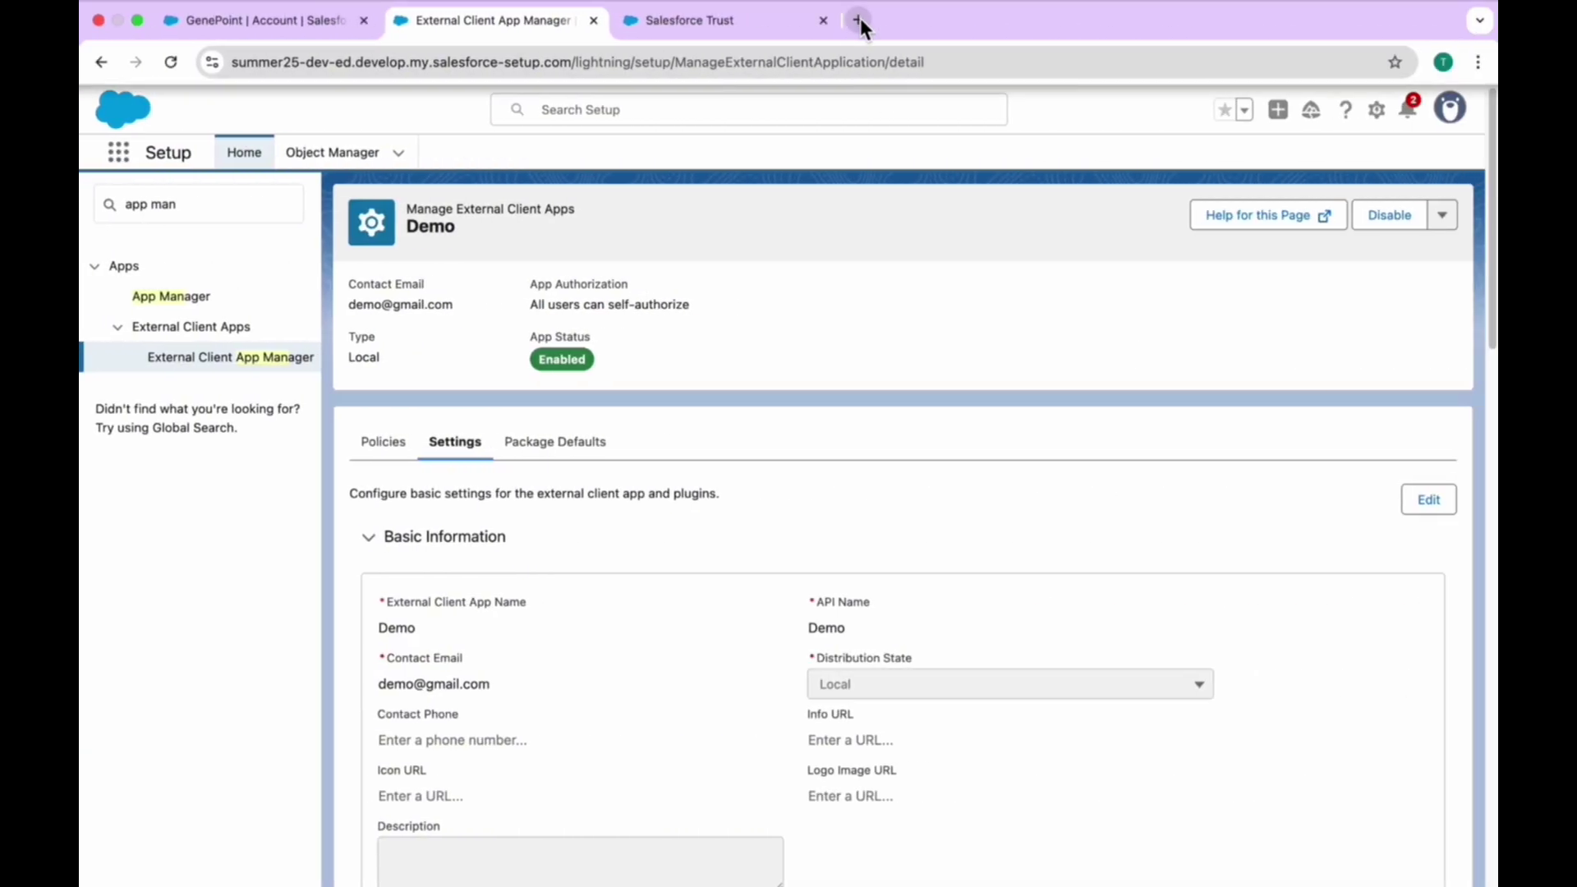
- Load login.salesforce.com in a new tab and highlight the email-login announcement banner
left_click(860, 18)
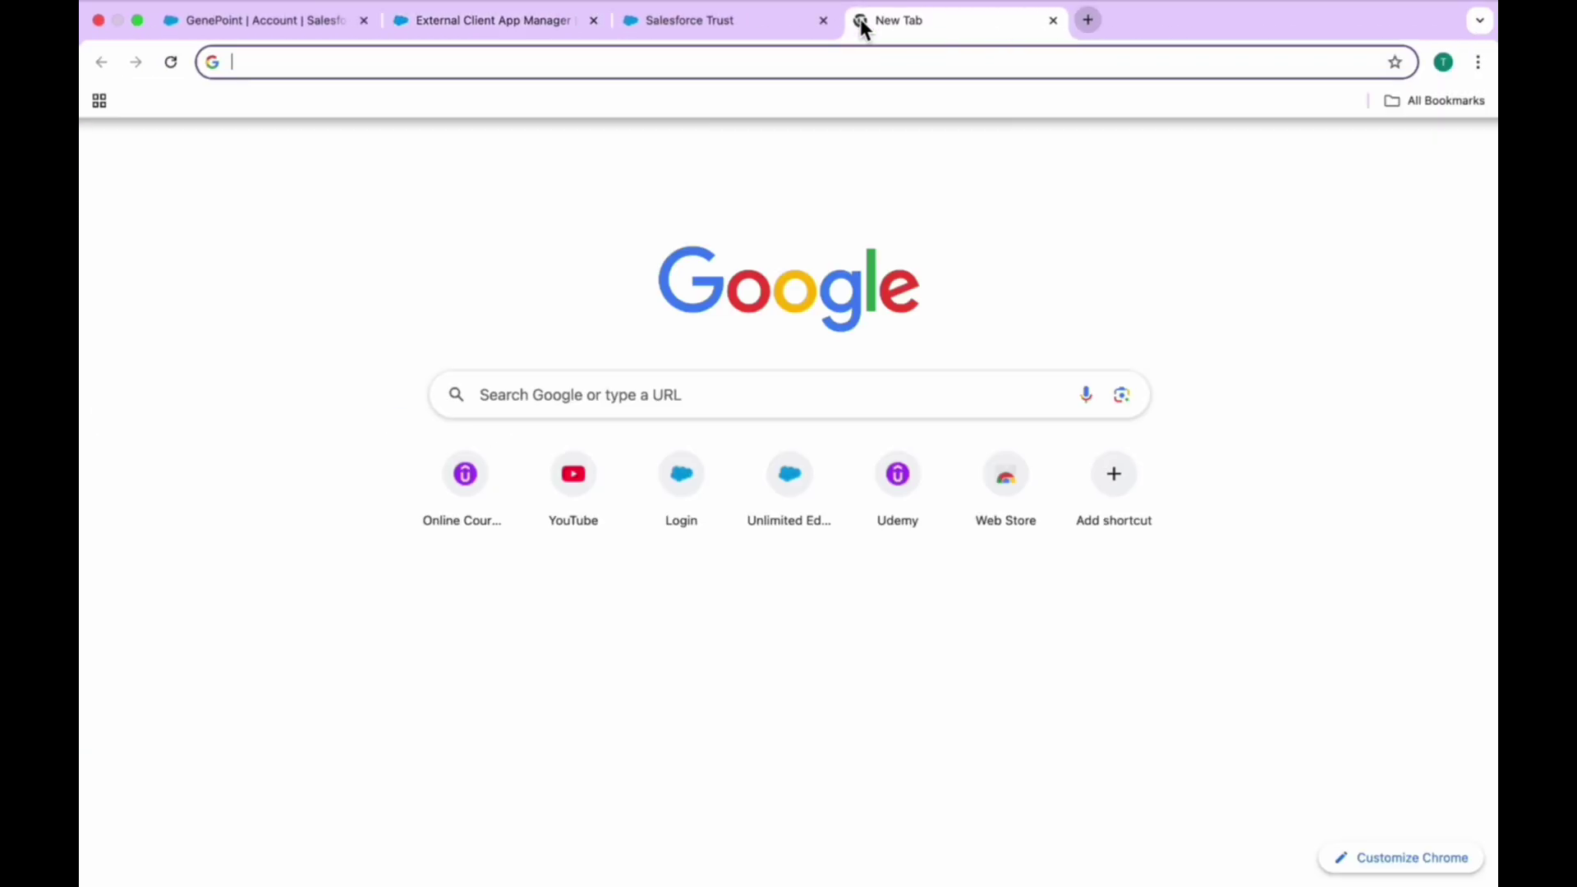
type("lo")
key("Return")
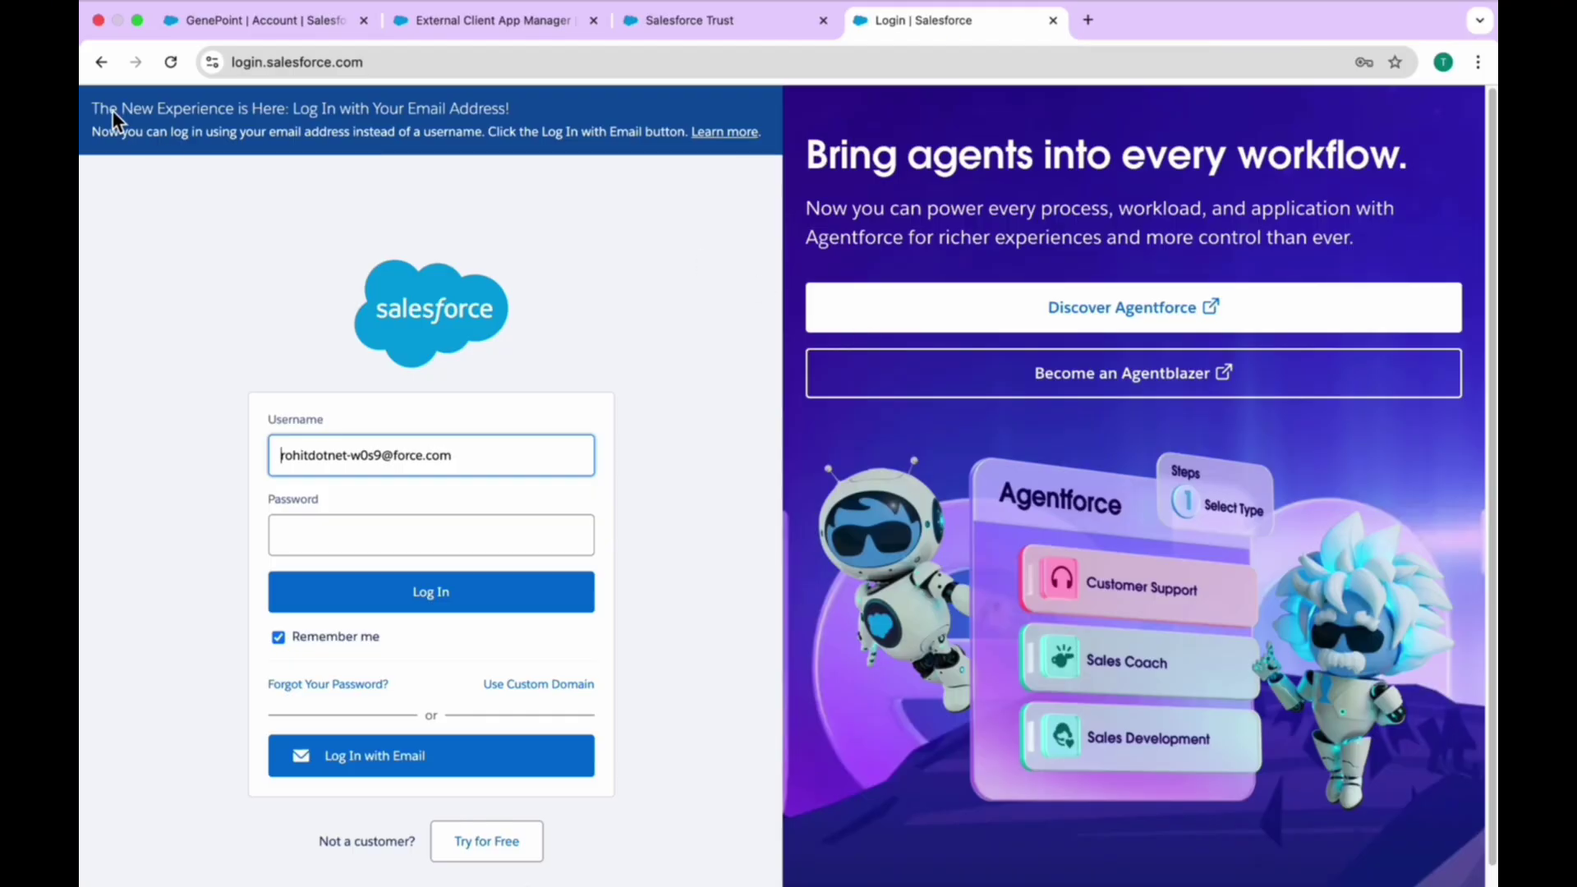
left_click_drag(95, 106, 722, 135)
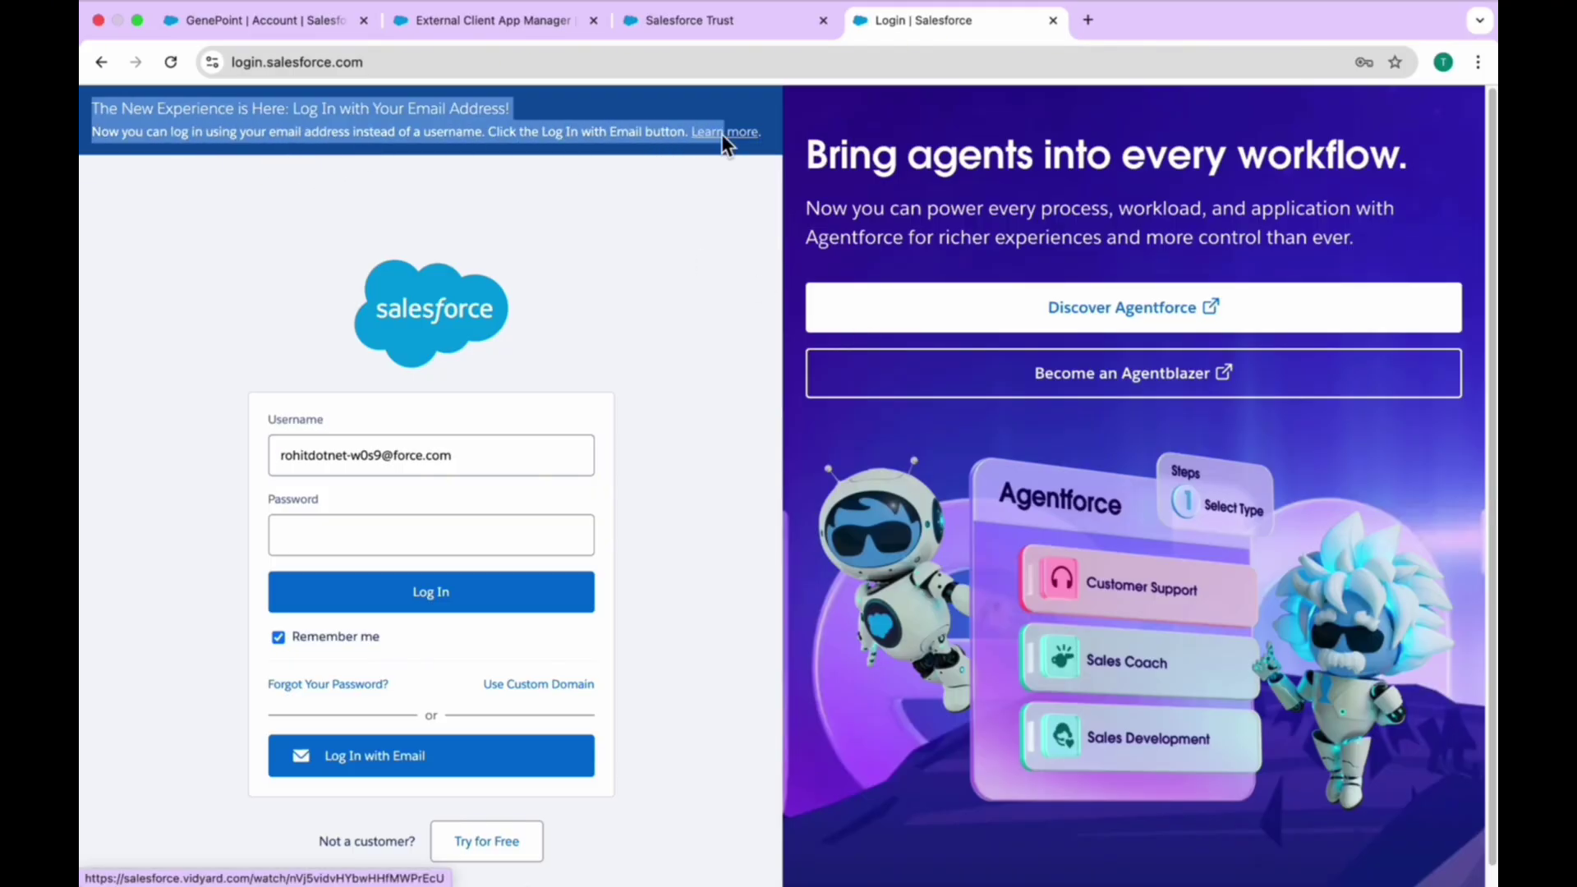
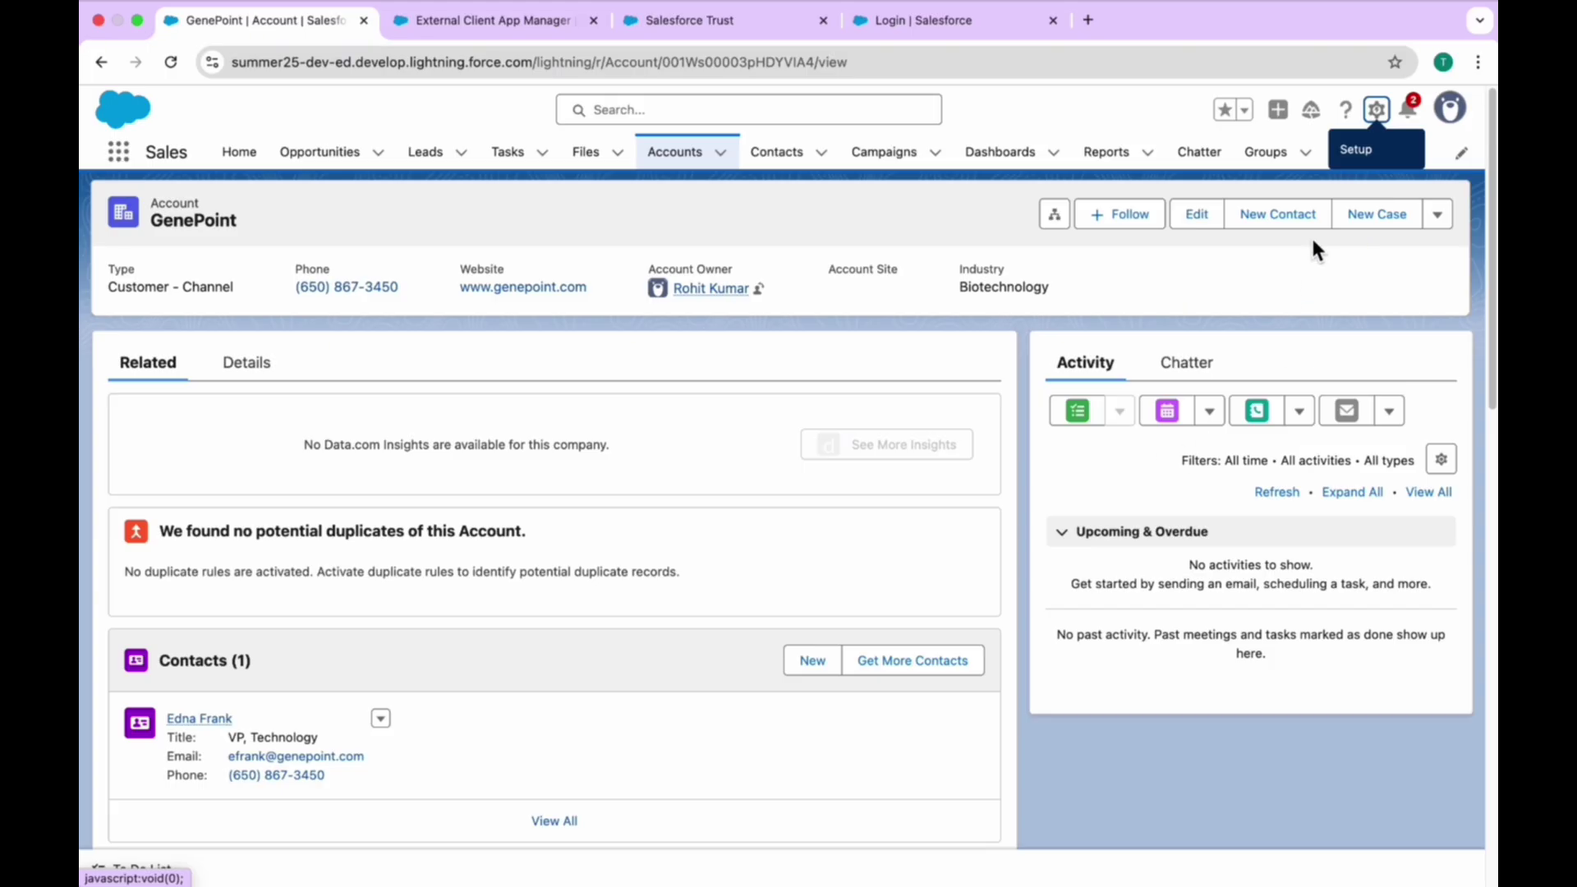
- Go to Salesforce Setup from the GenePoint account page using the gear icon
left_click(1376, 109)
- Open Setup and find the Permission Sets page with the Quick Find search 'permi'
left_click(1278, 201)
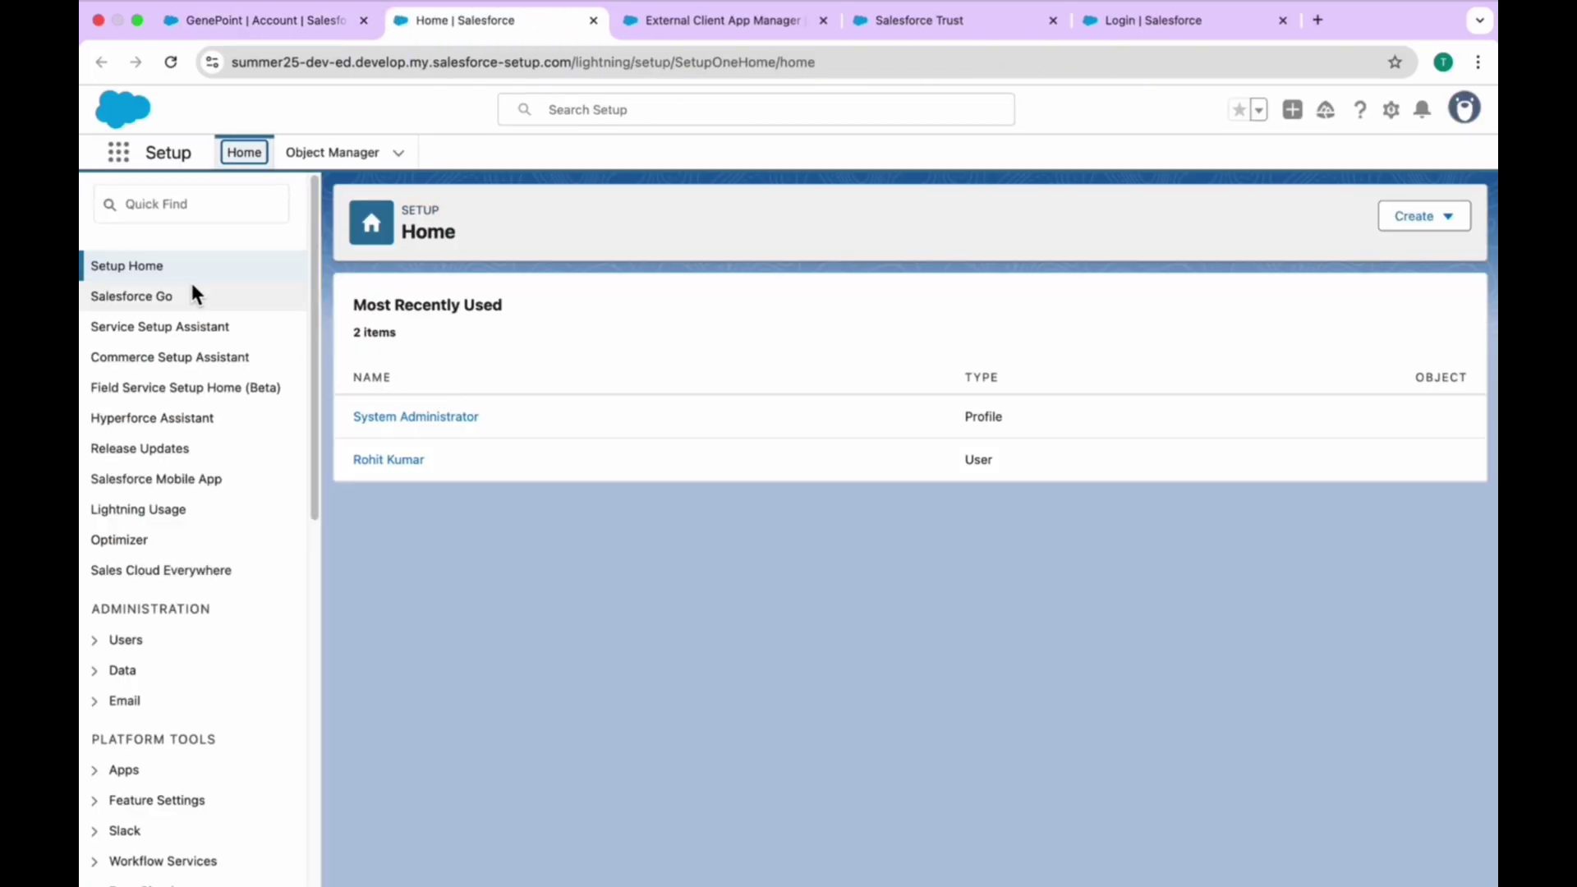
left_click(176, 205)
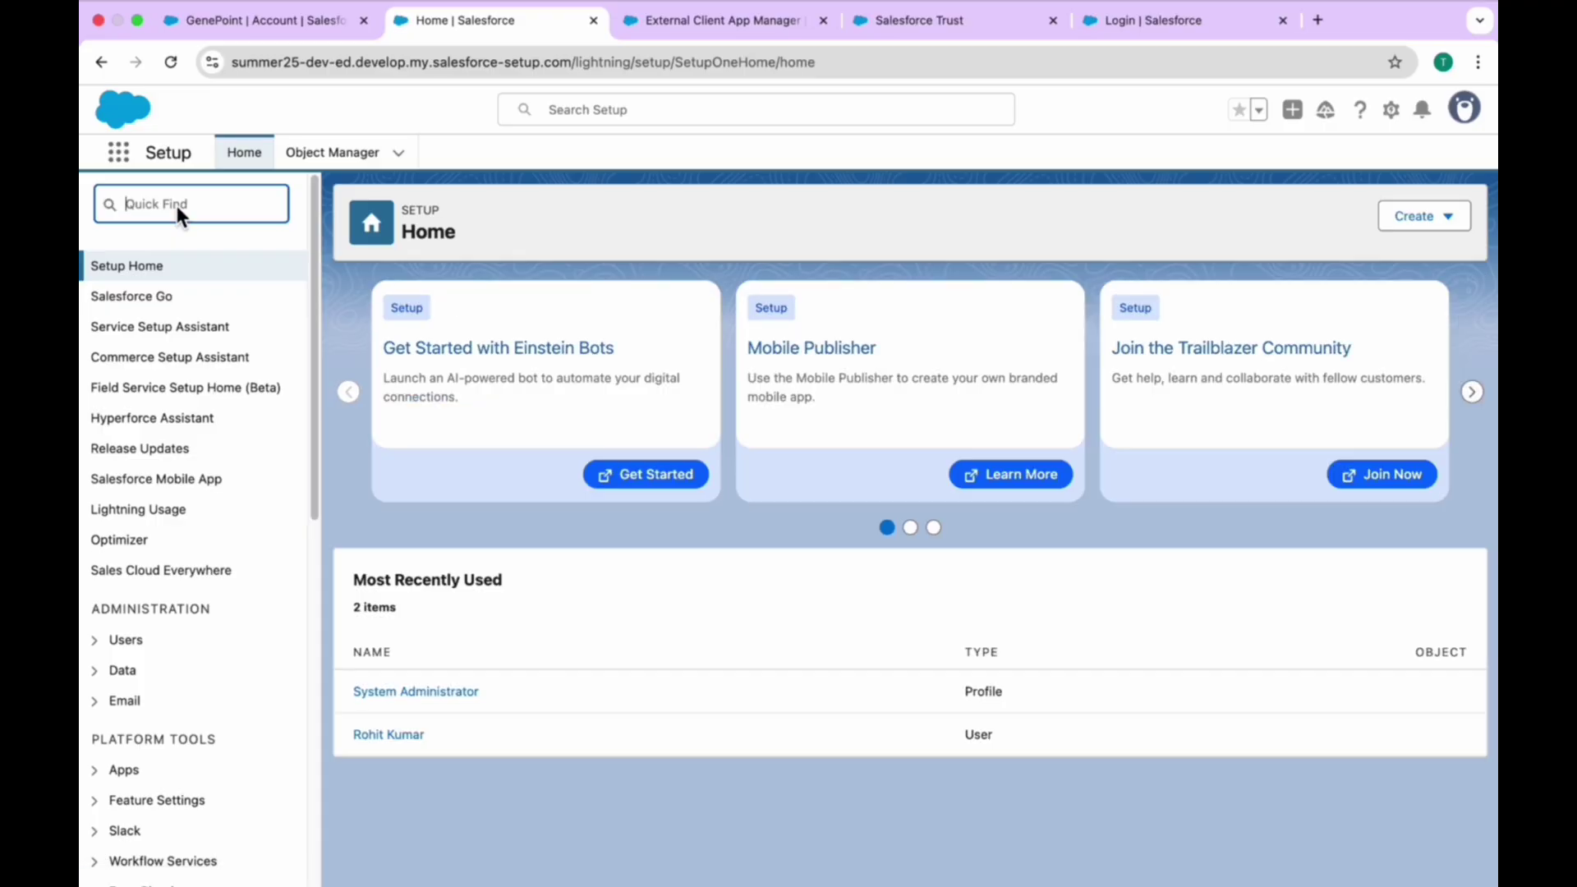
type("perm")
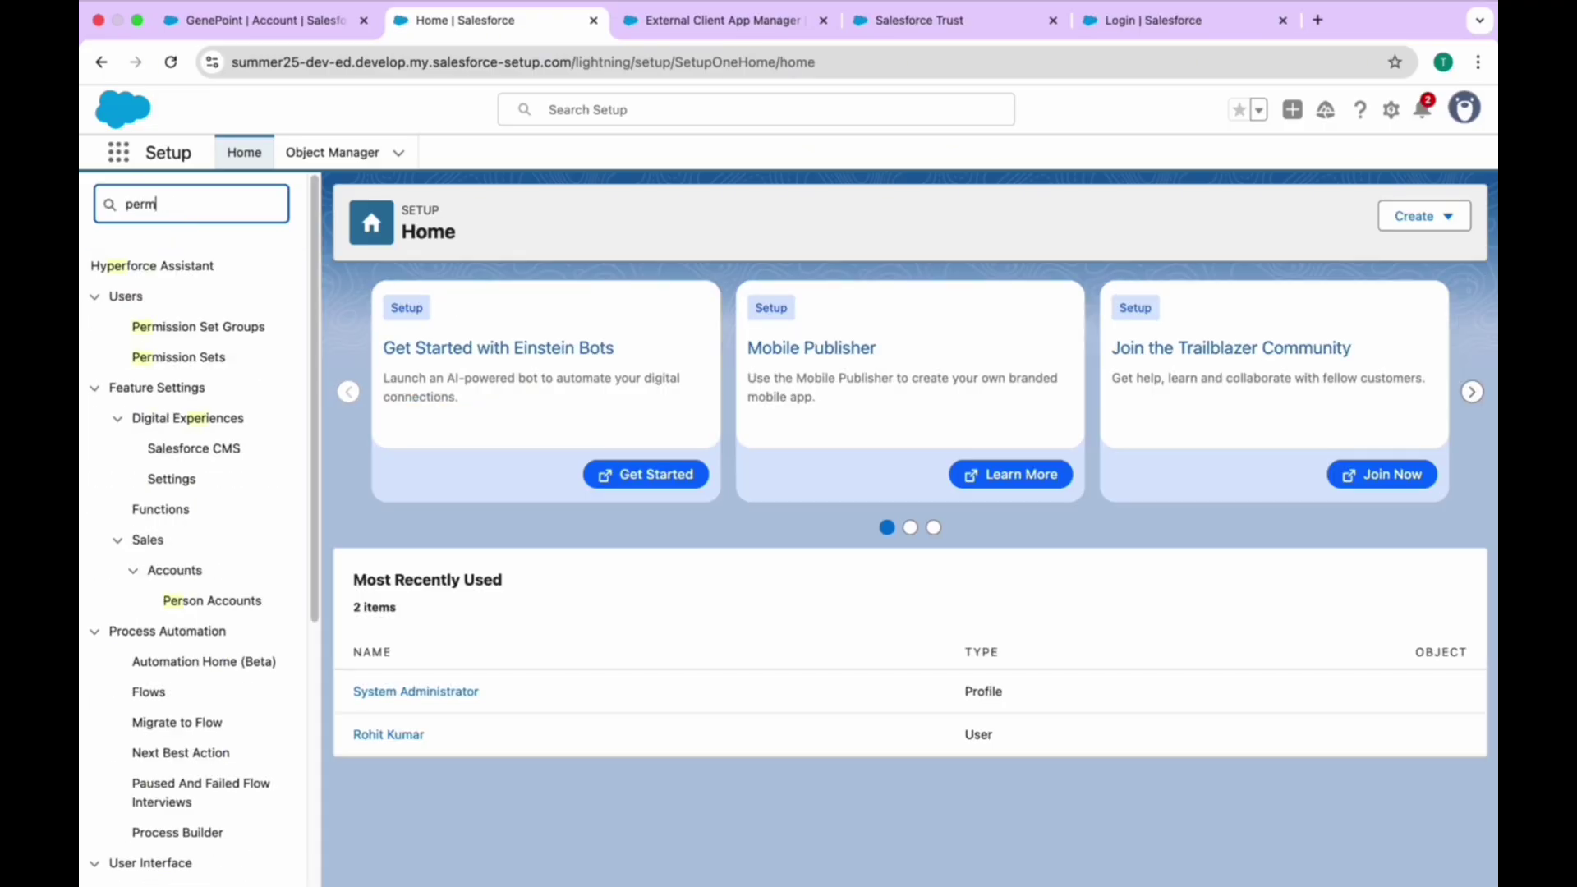
type("i")
left_click(184, 327)
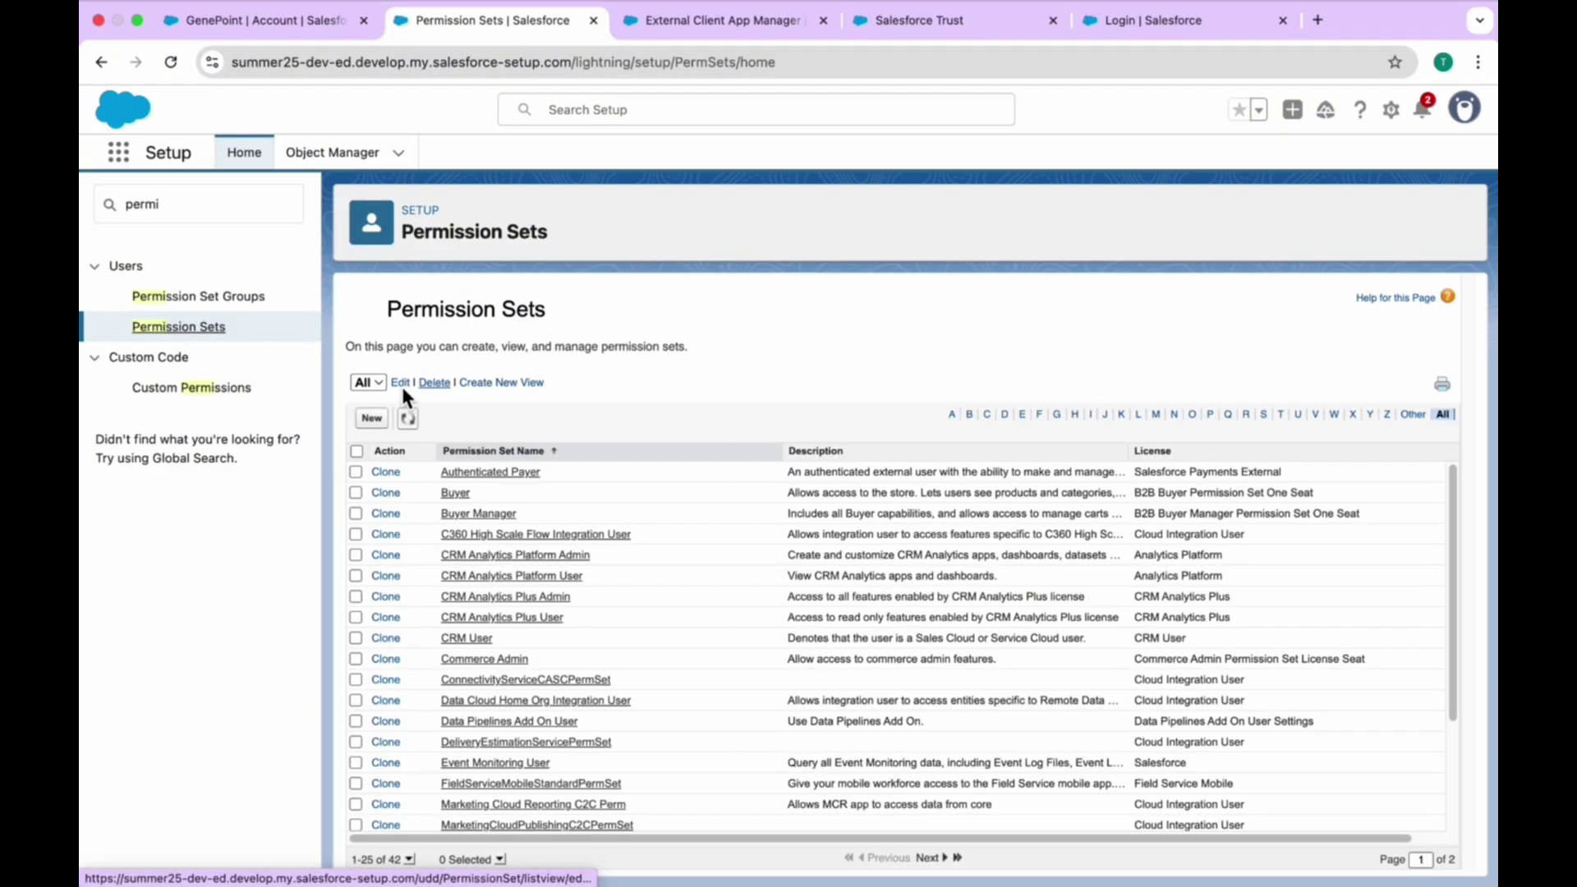
- Create and save a new permission set labelled with the user's name plus 'PS', API name auto-filled
left_click(372, 418)
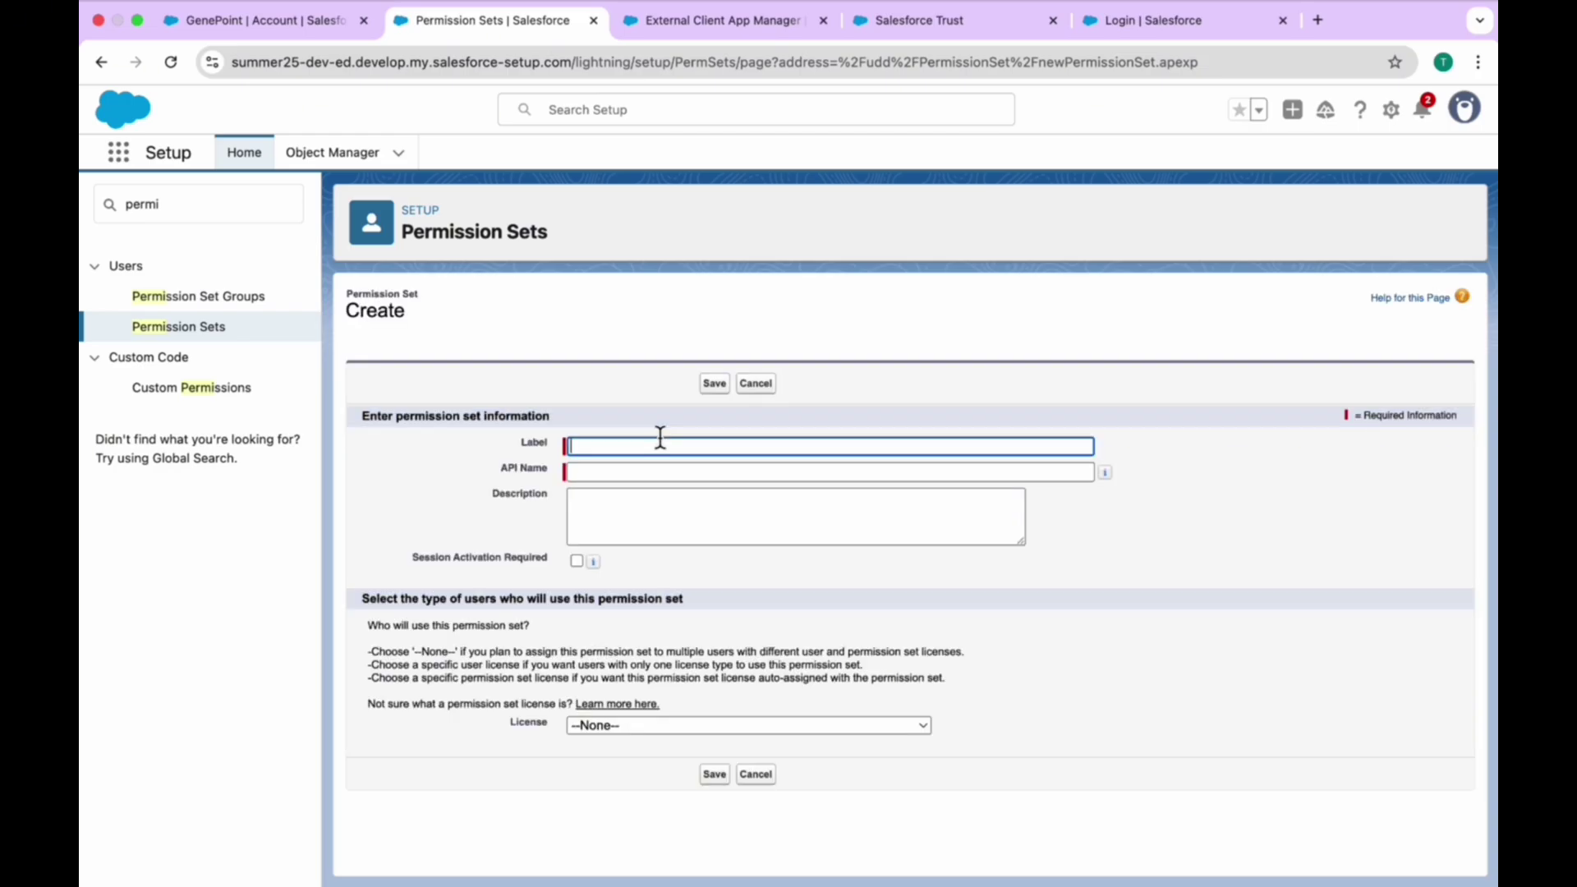
type("Rohit PS")
key("Tab")
left_click(718, 384)
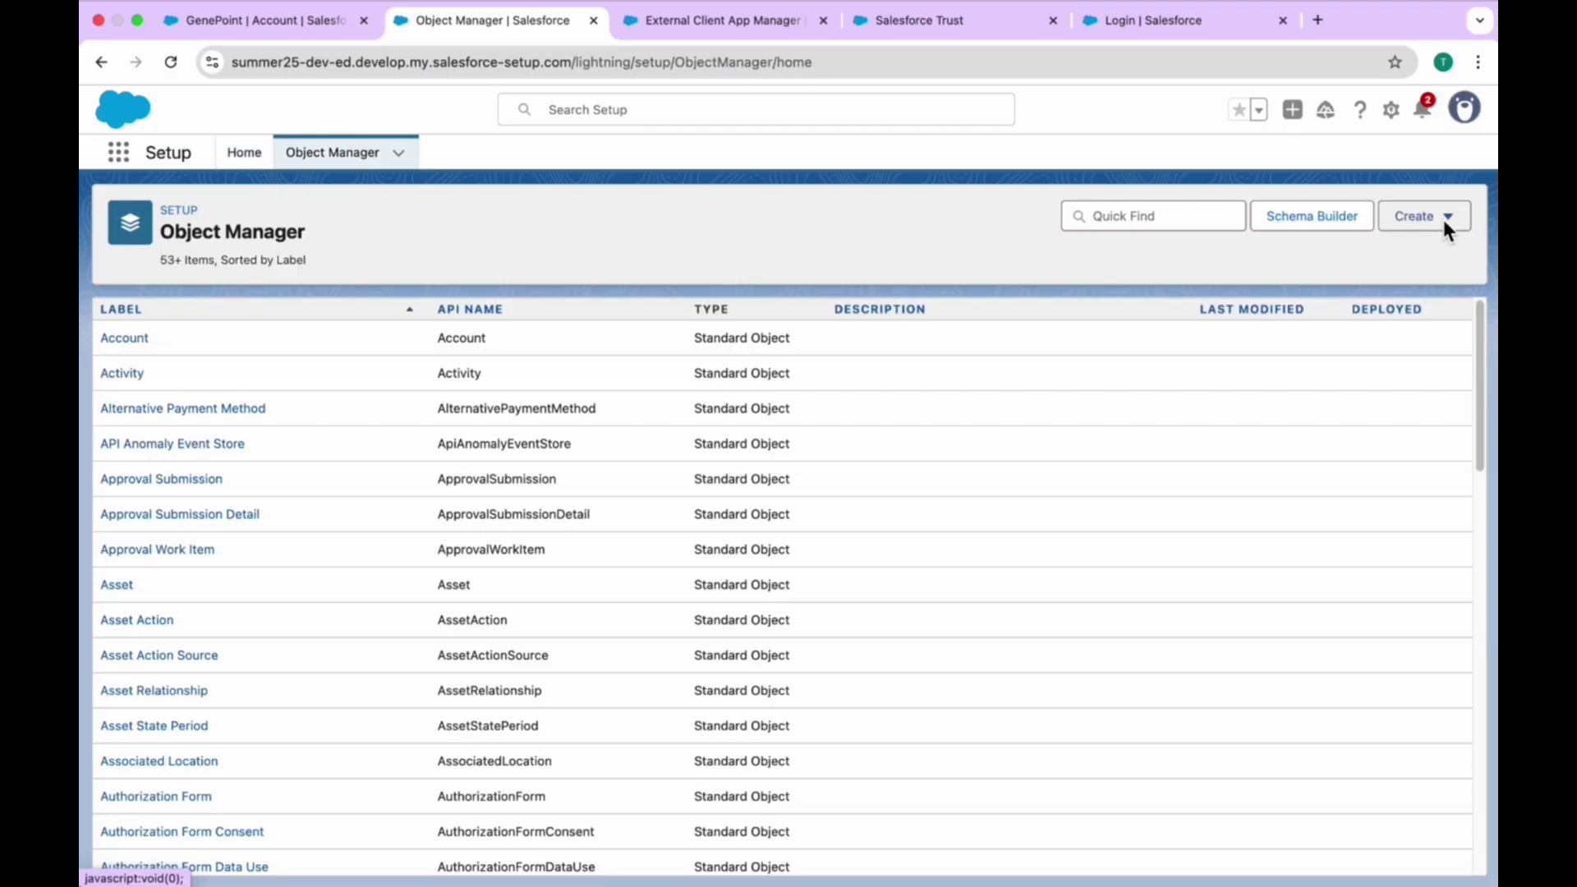
- Create custom object Demo (plural Demos) with the custom tab wizard set to launch on save
left_click(1439, 215)
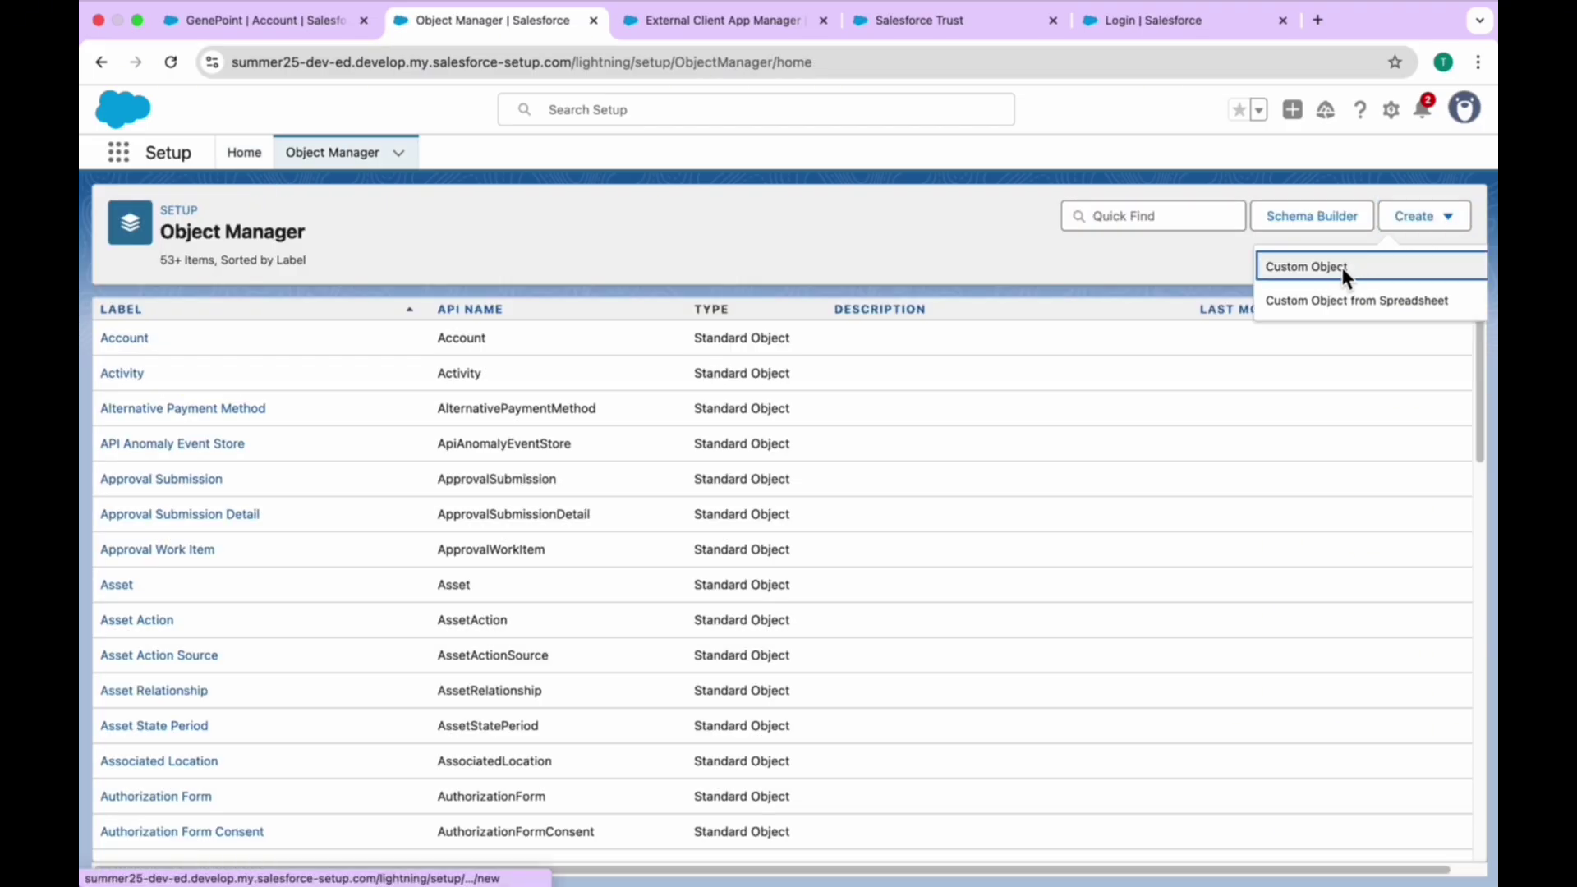
left_click(1343, 268)
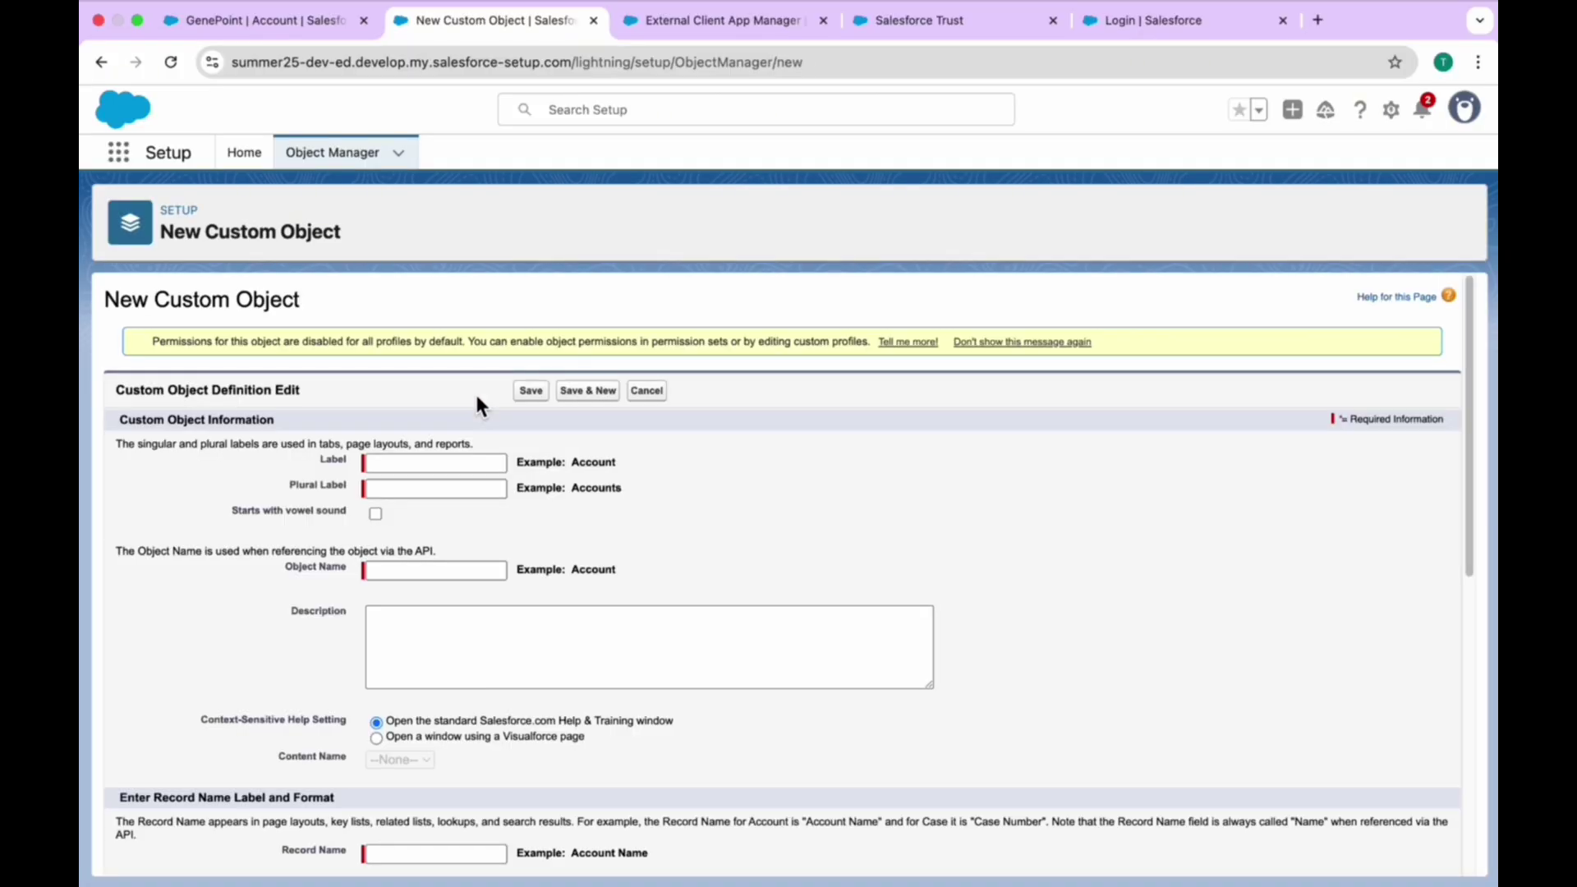
type("Demo")
key("Tab")
type("Demos")
scroll(599, 614, "down", 5)
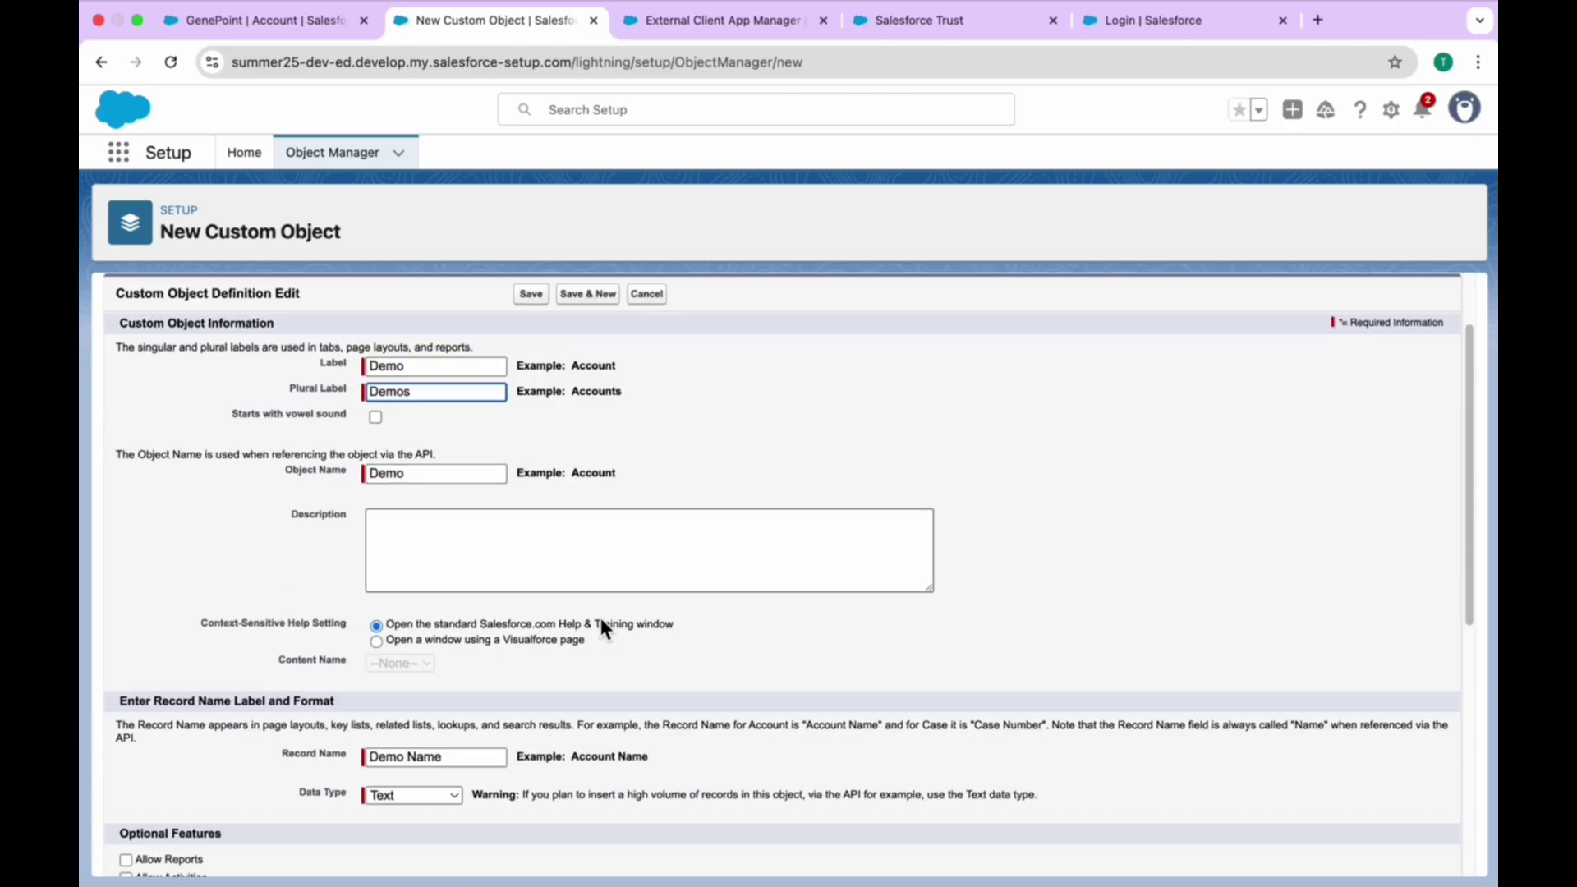
scroll(604, 624, "up", 5)
scroll(606, 574, "down", 5)
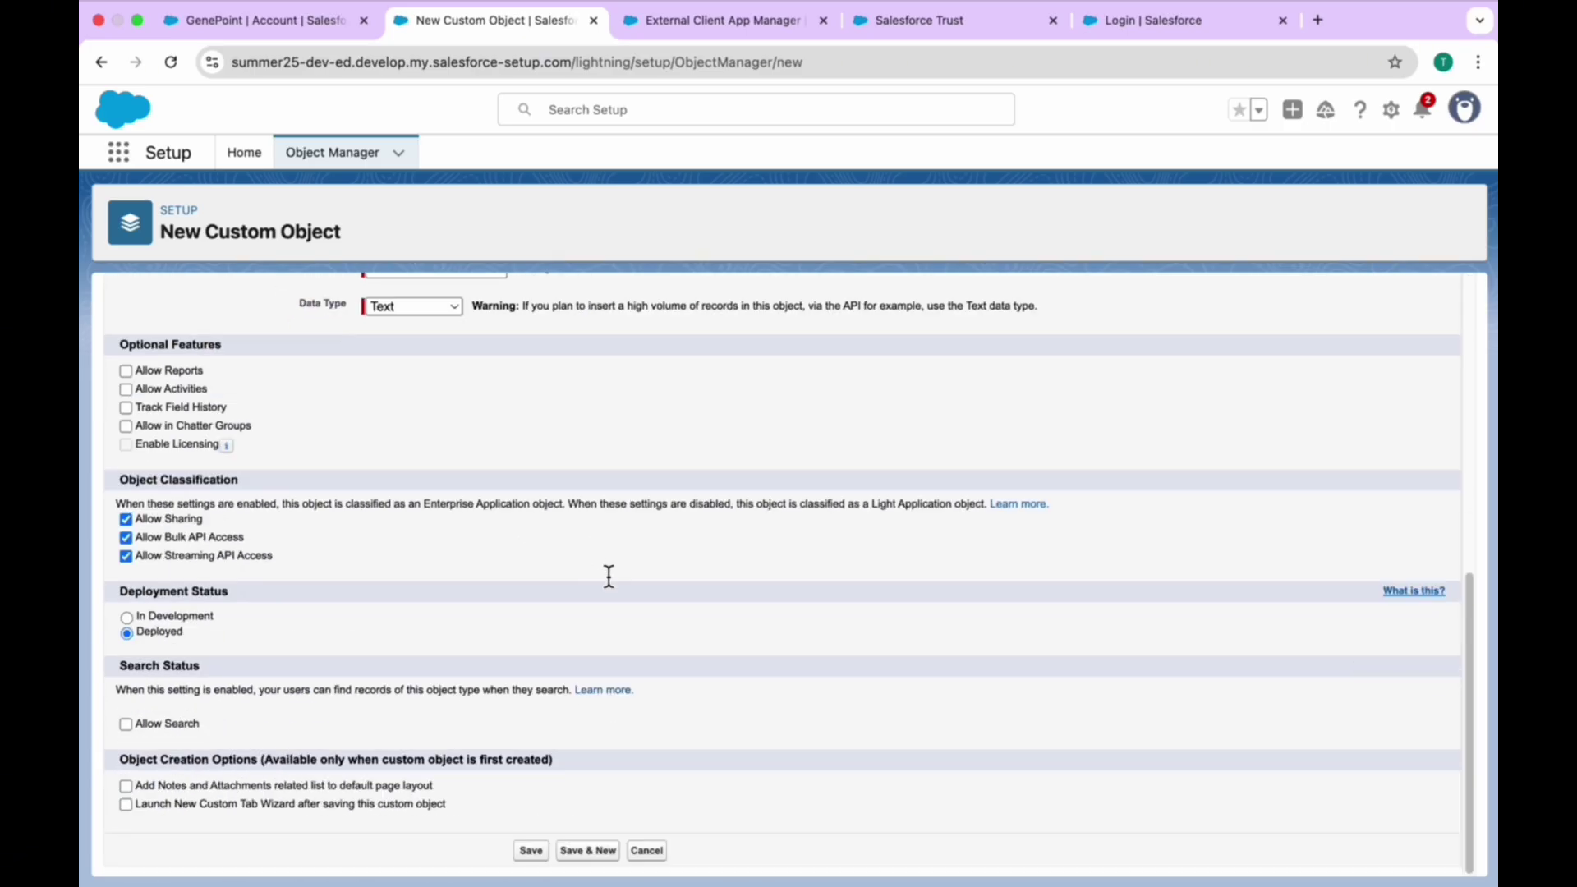
left_click(156, 806)
left_click(530, 850)
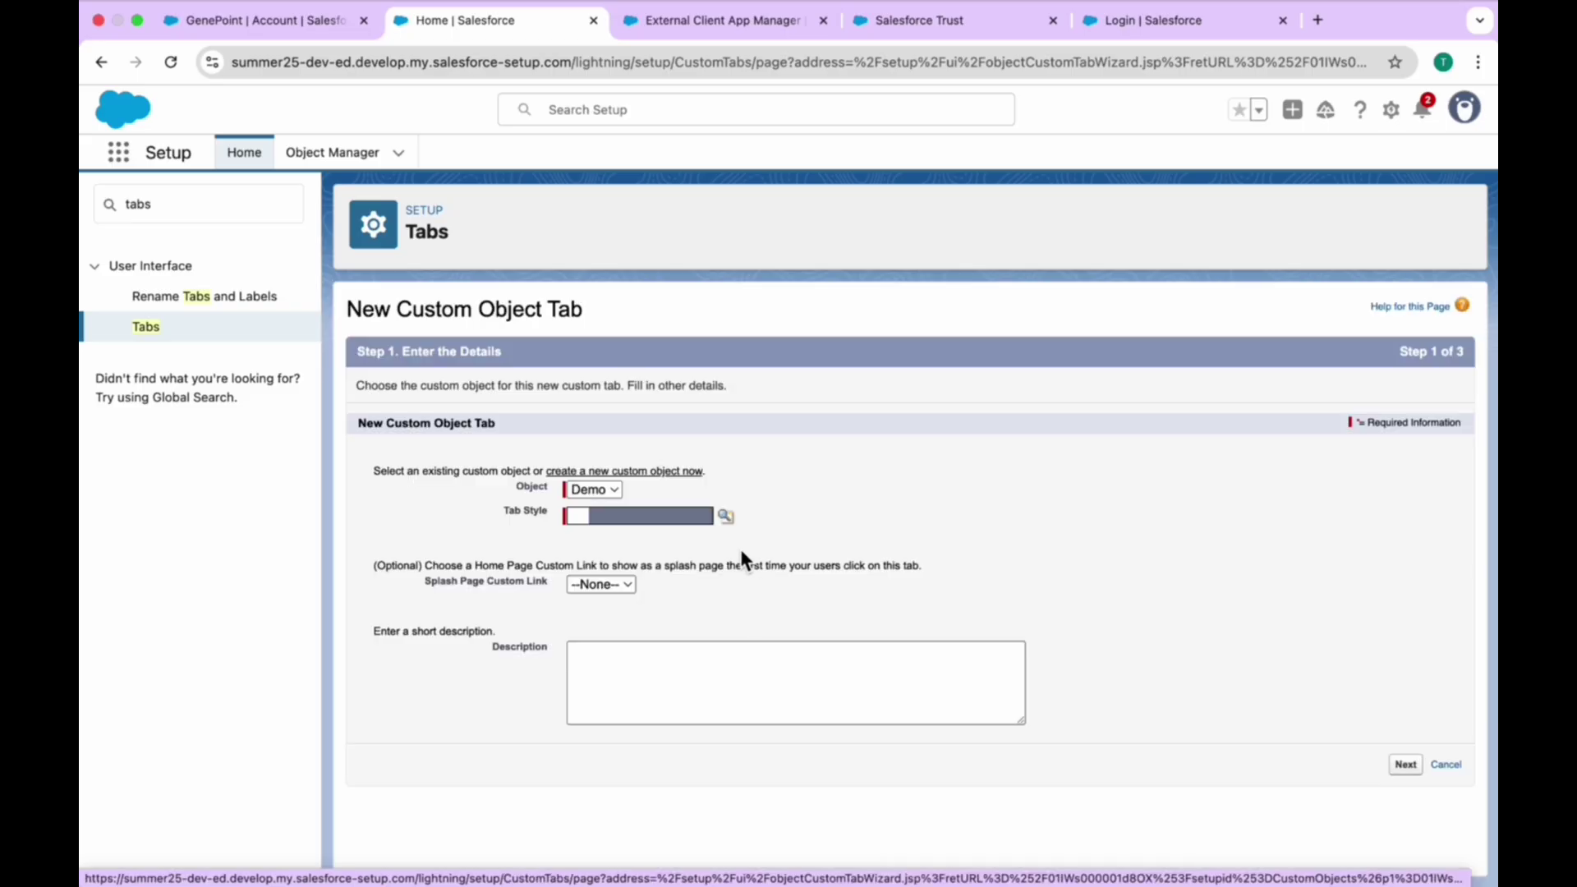
- Save a Demo custom tab with the Alarm clock style, keeping default visibility settings
left_click(726, 516)
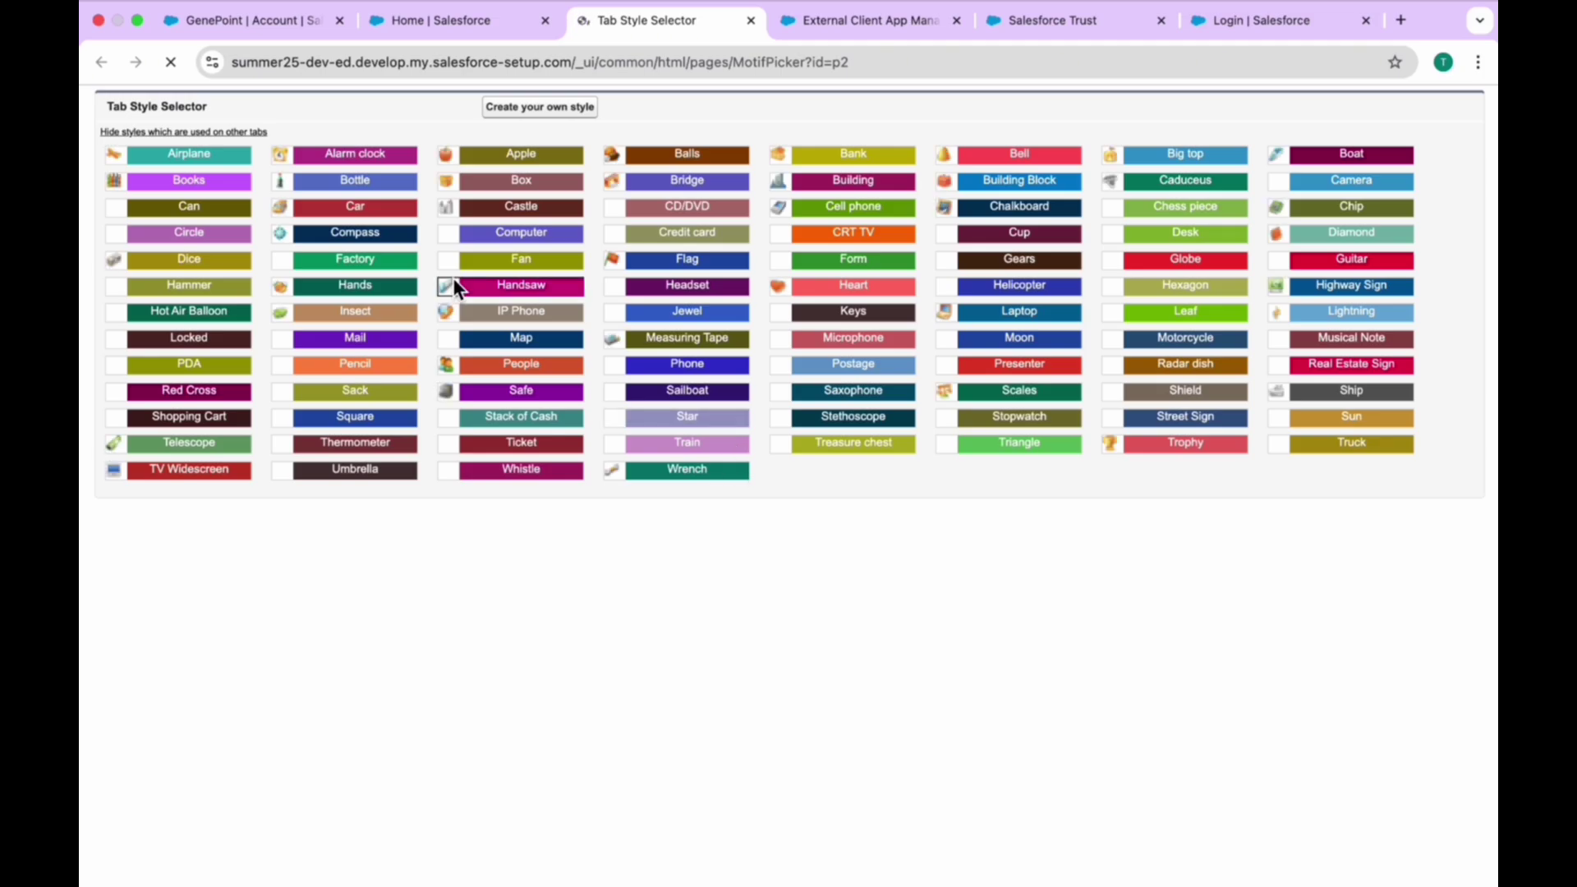
left_click(339, 159)
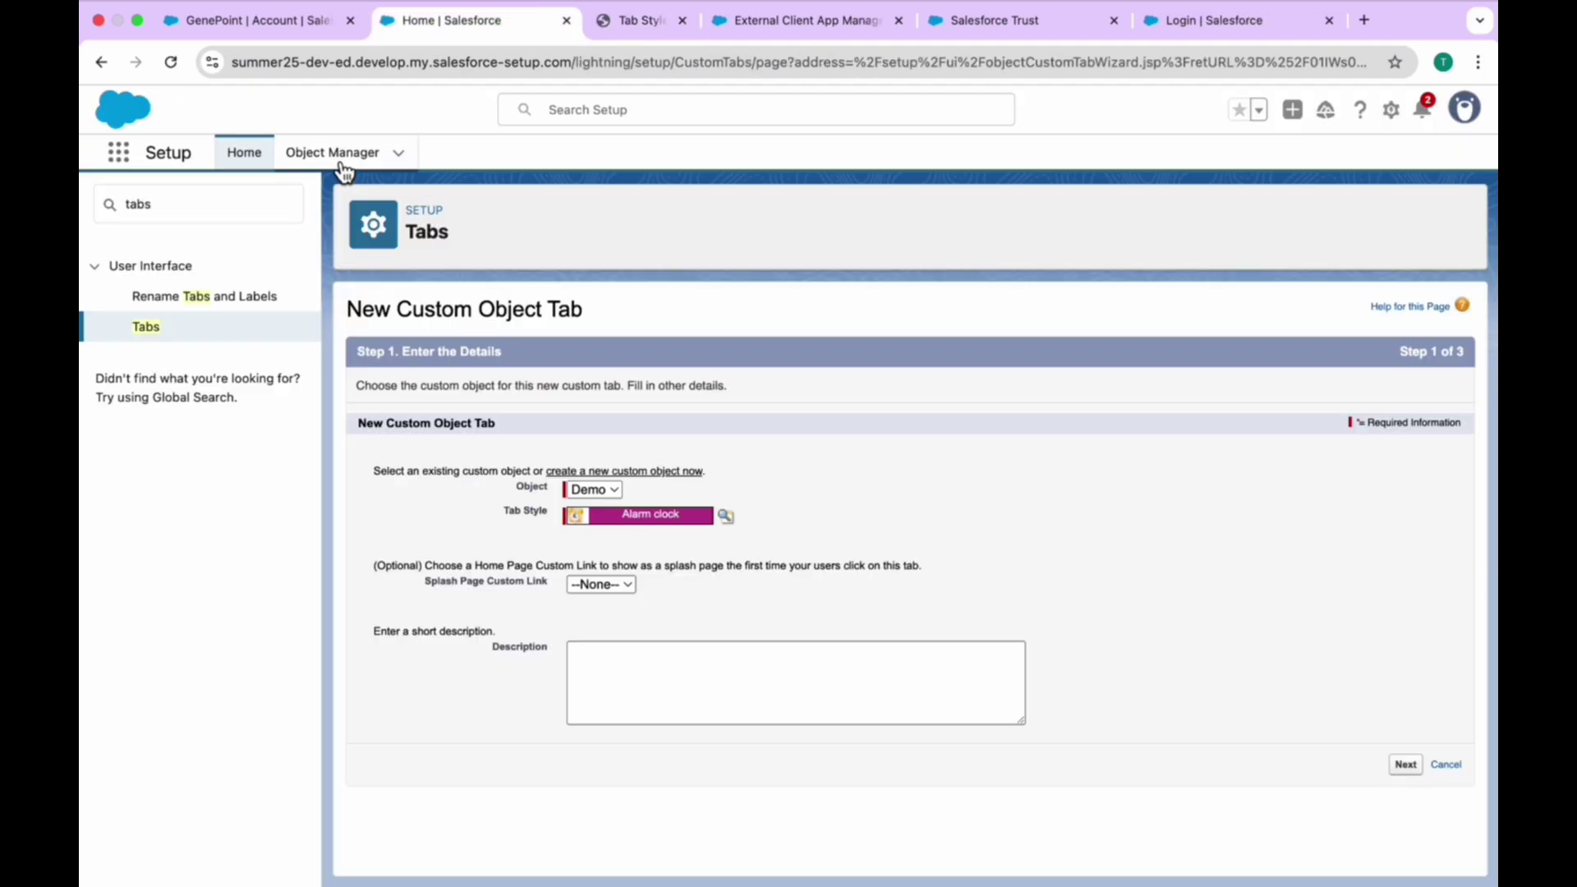
left_click(1405, 765)
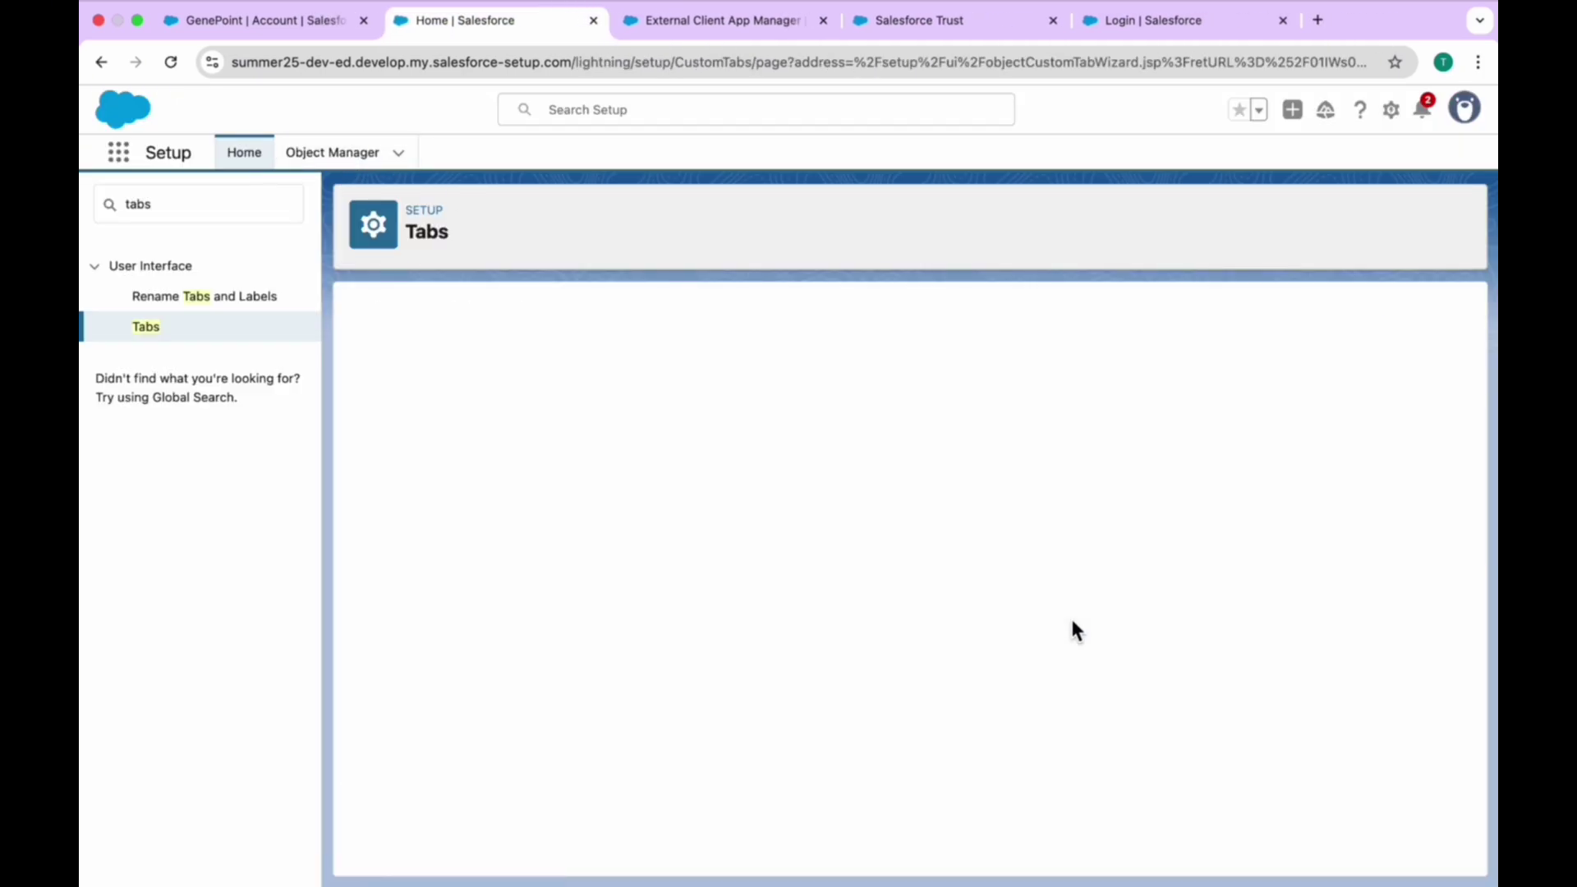
scroll(1072, 630, "down", 10)
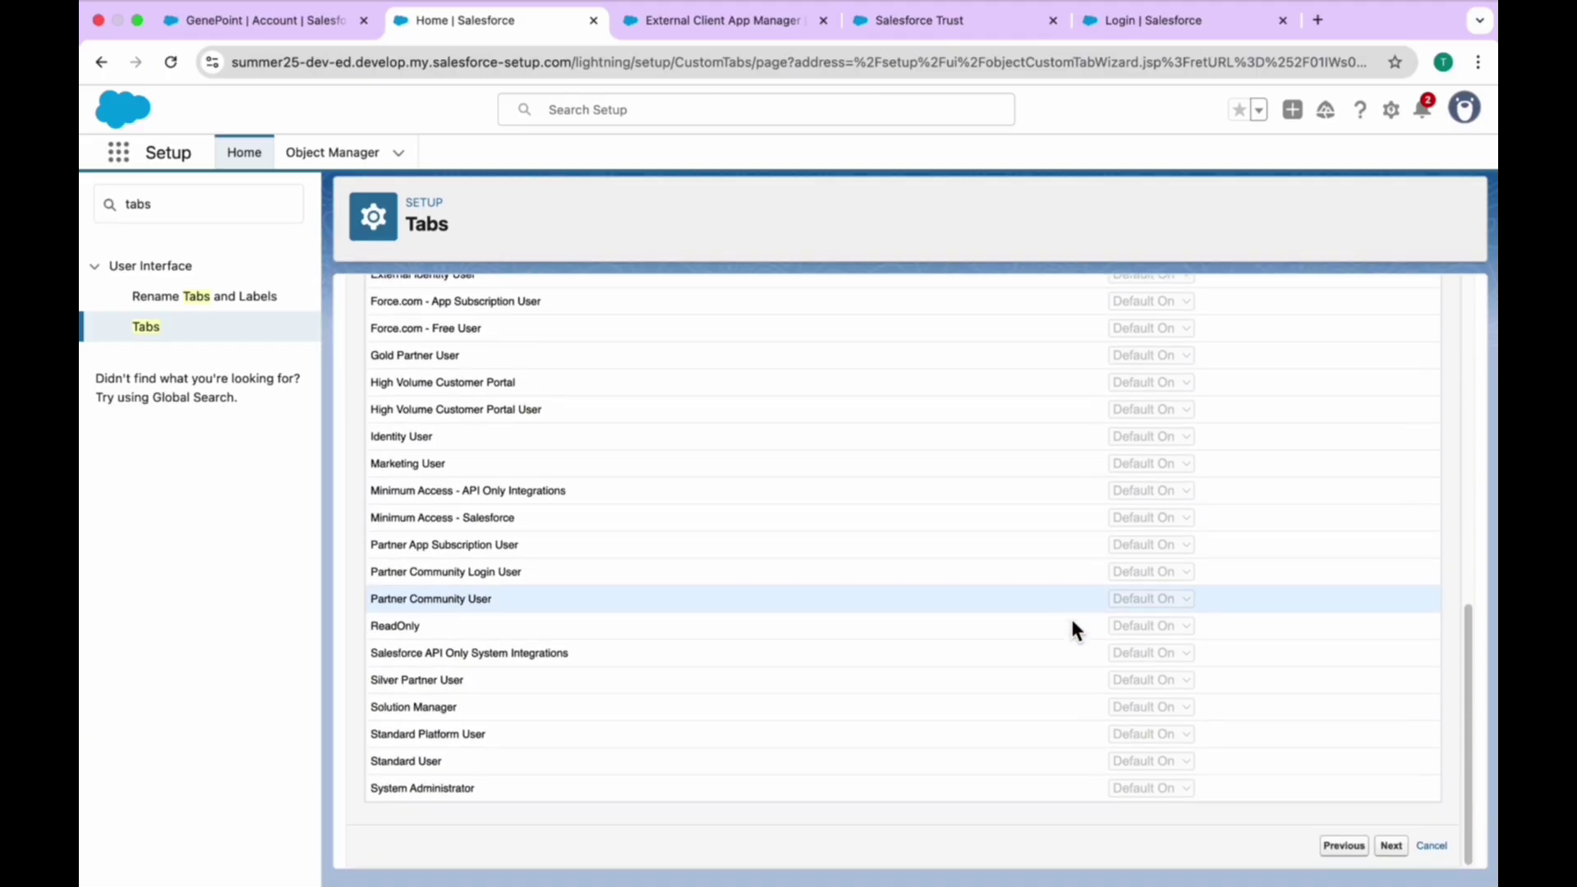
left_click(1392, 853)
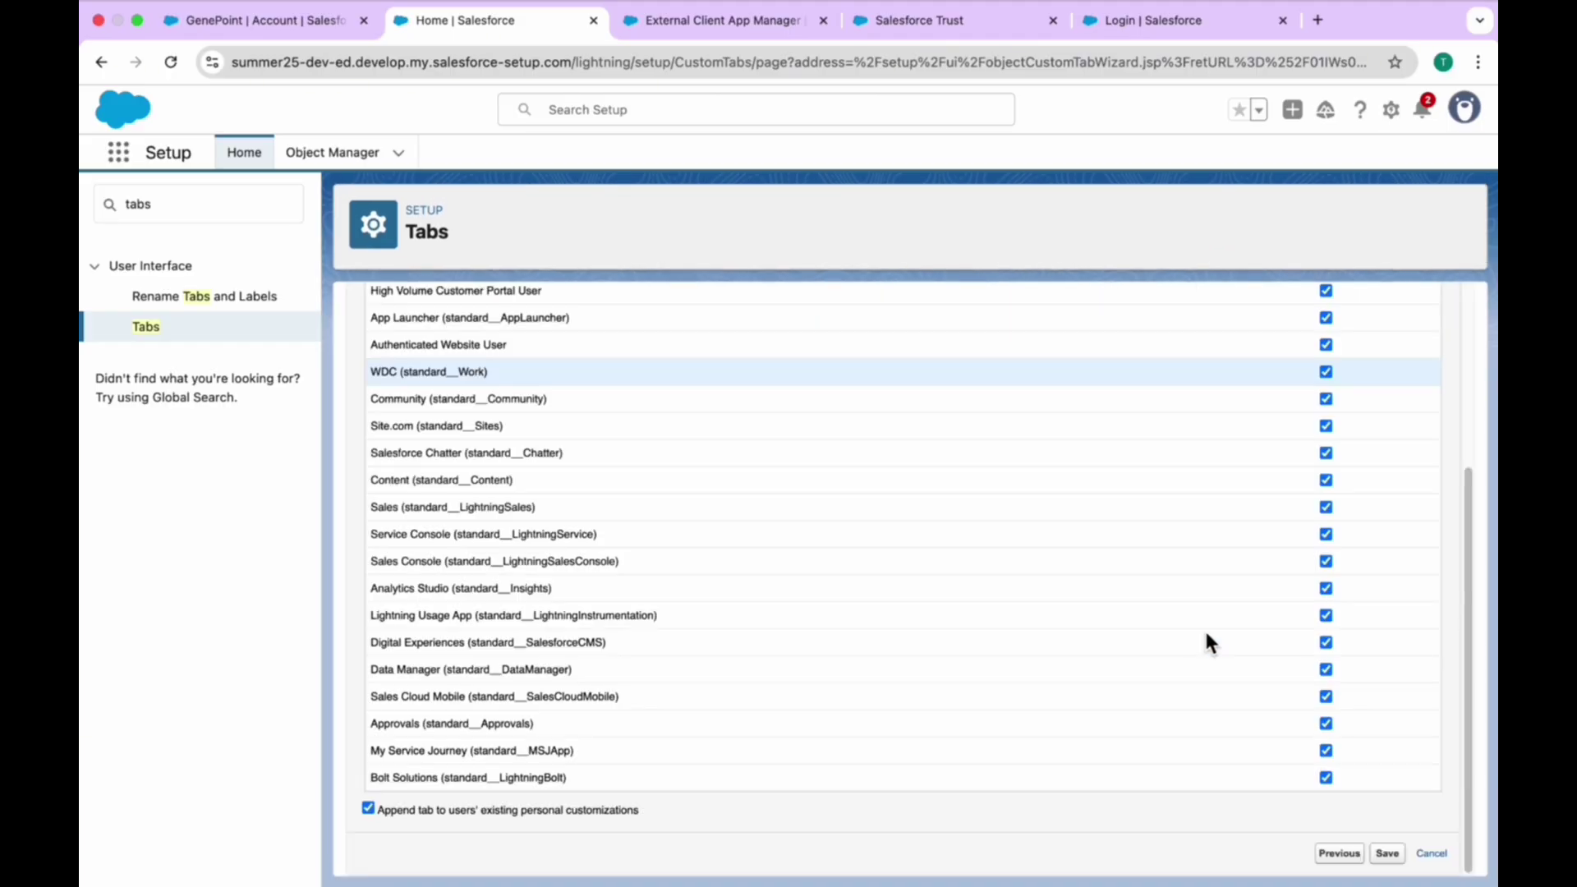
left_click(1389, 854)
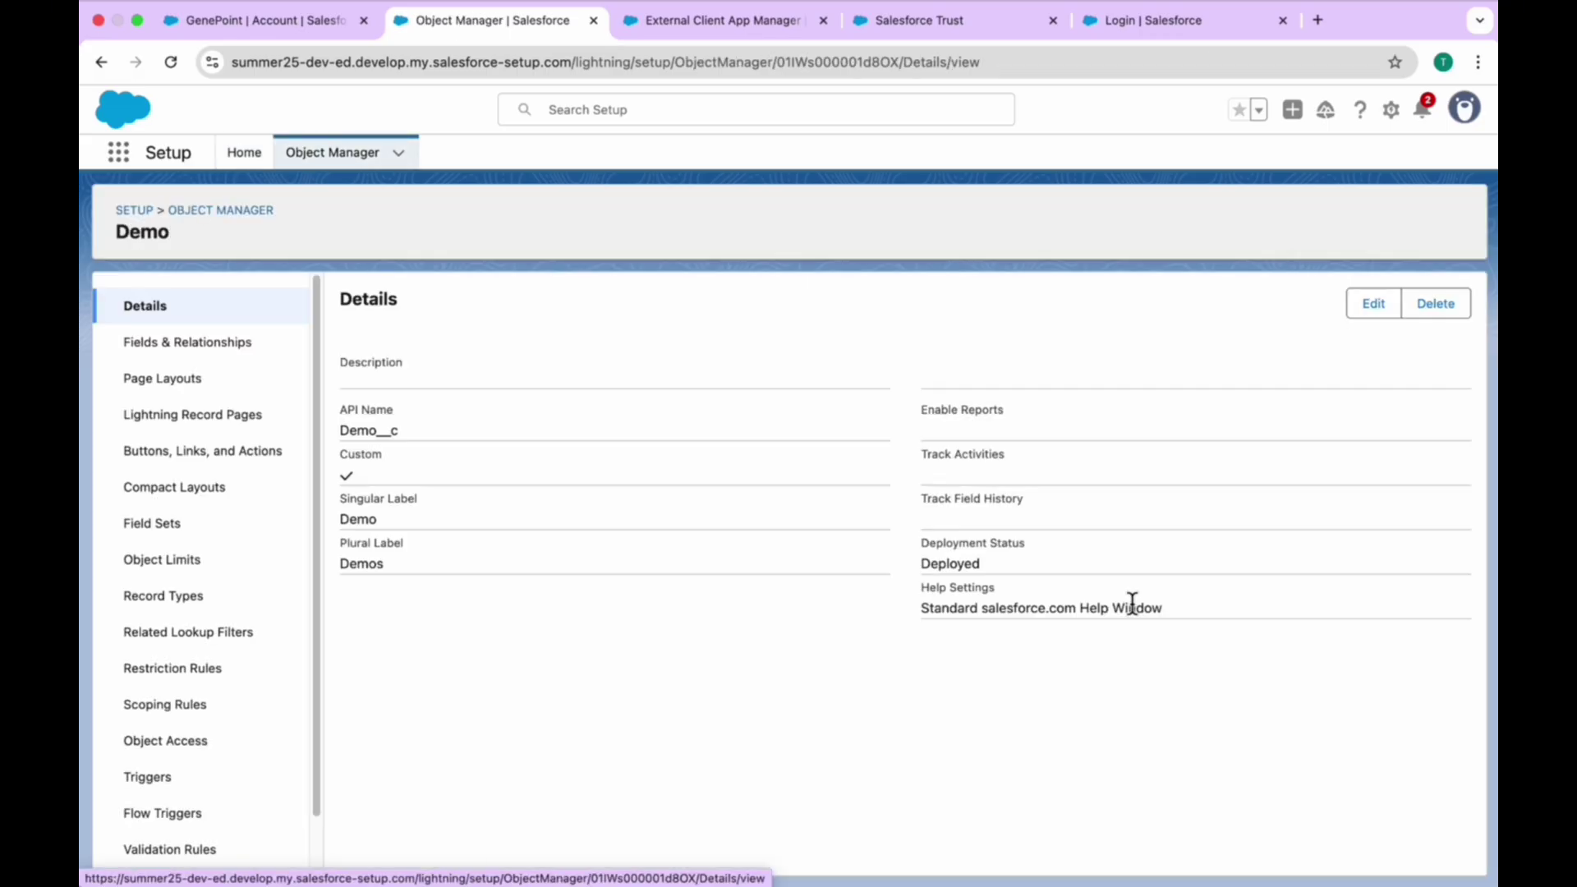
- From Setup Home, search 'perm' and open the new permission set from the R-filtered list
left_click(233, 162)
left_click(200, 216)
key("BackSpace")
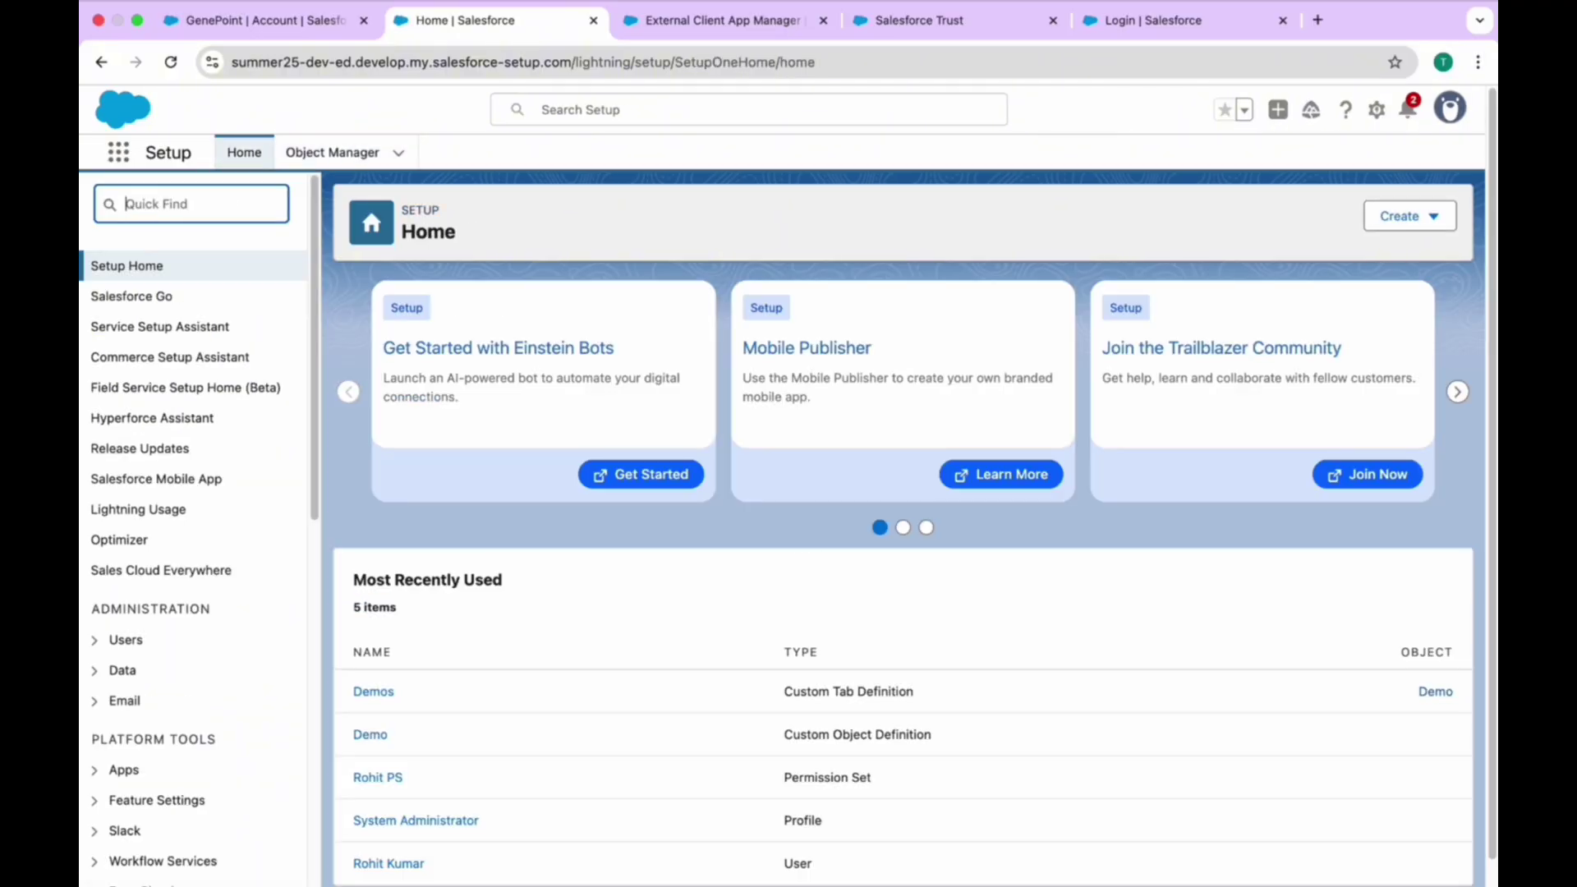
type("perm")
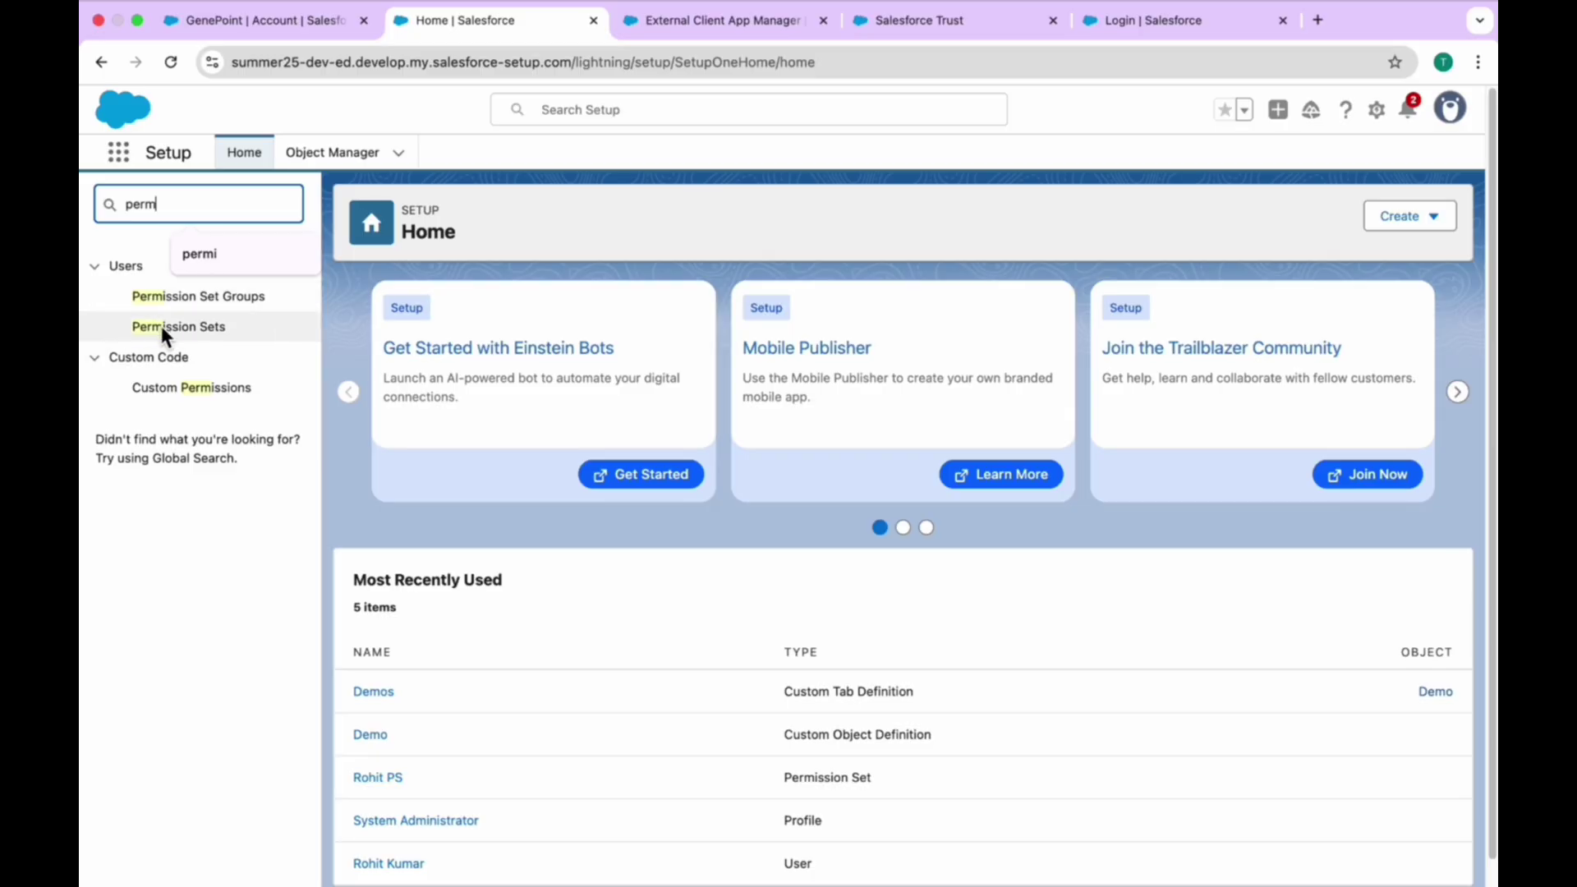
left_click(161, 326)
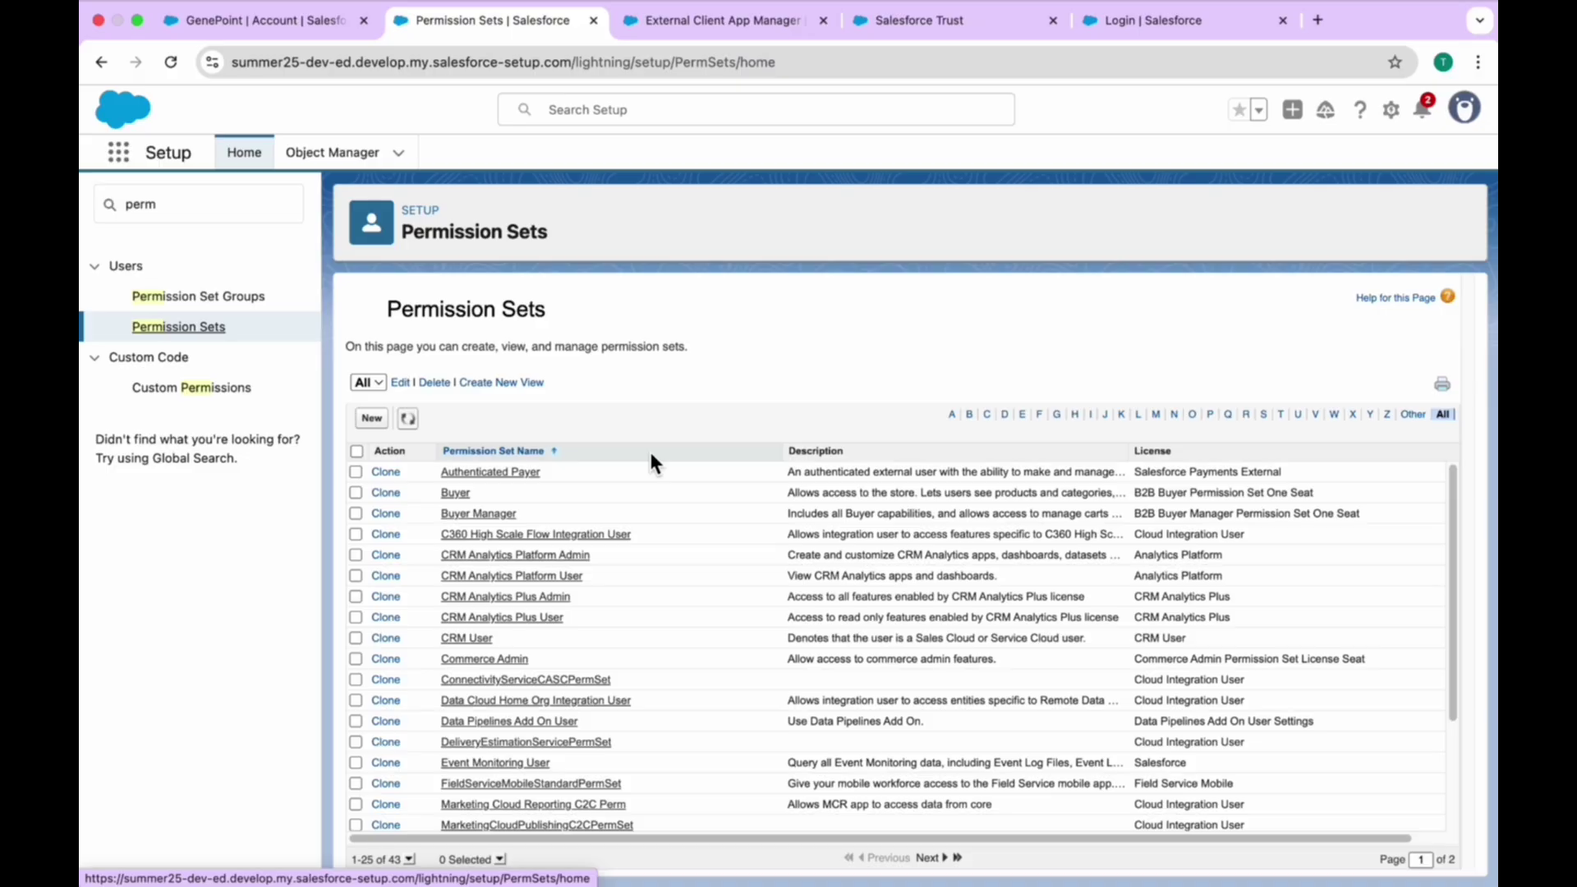
left_click(1247, 414)
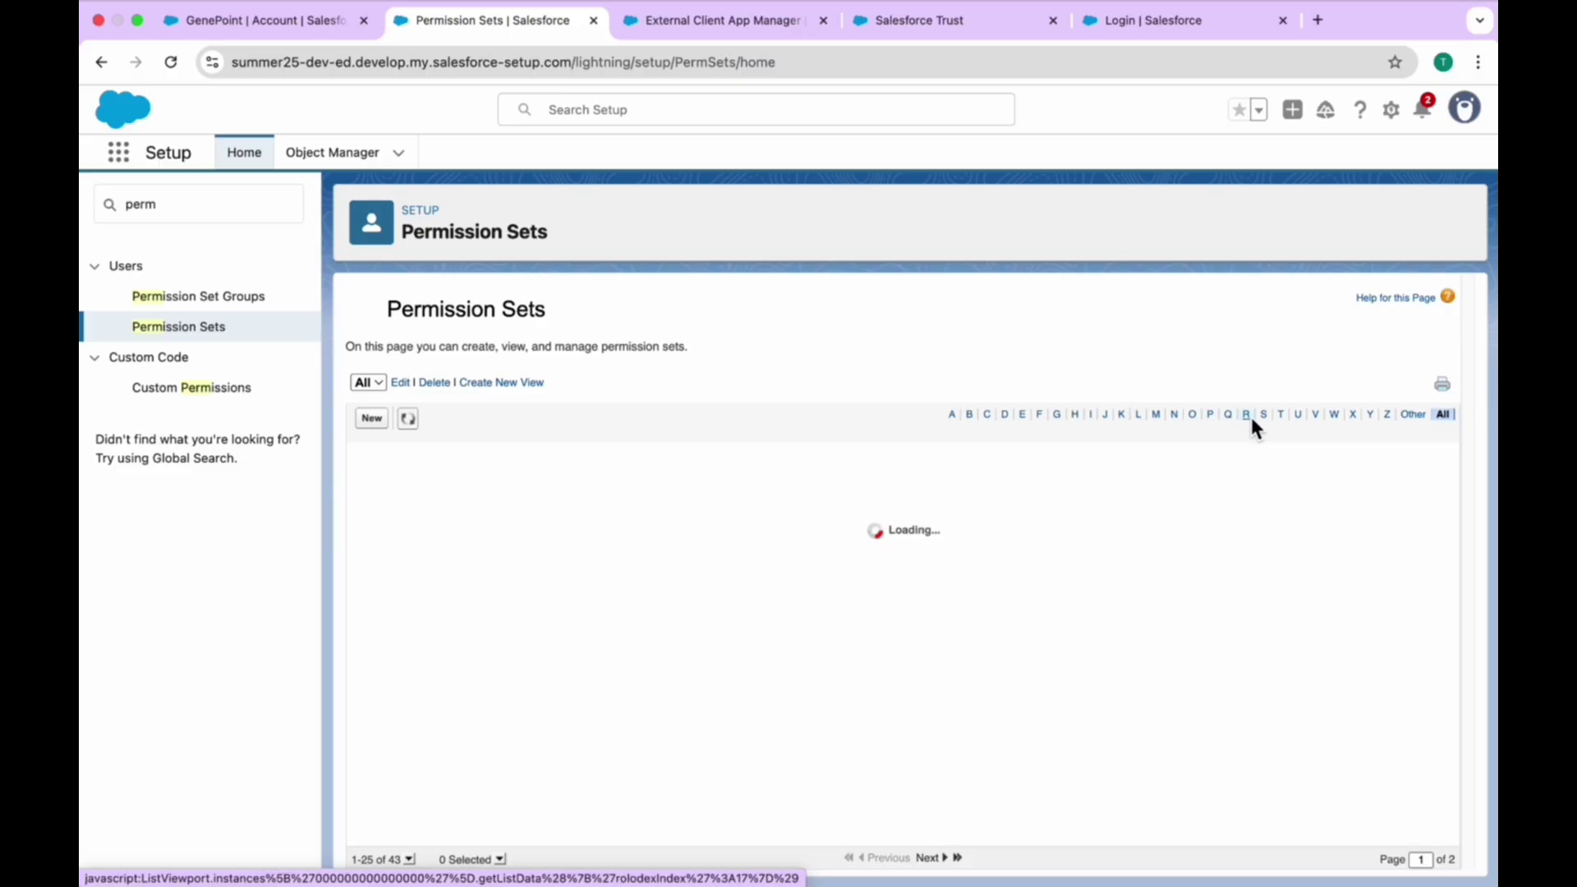
left_click(463, 493)
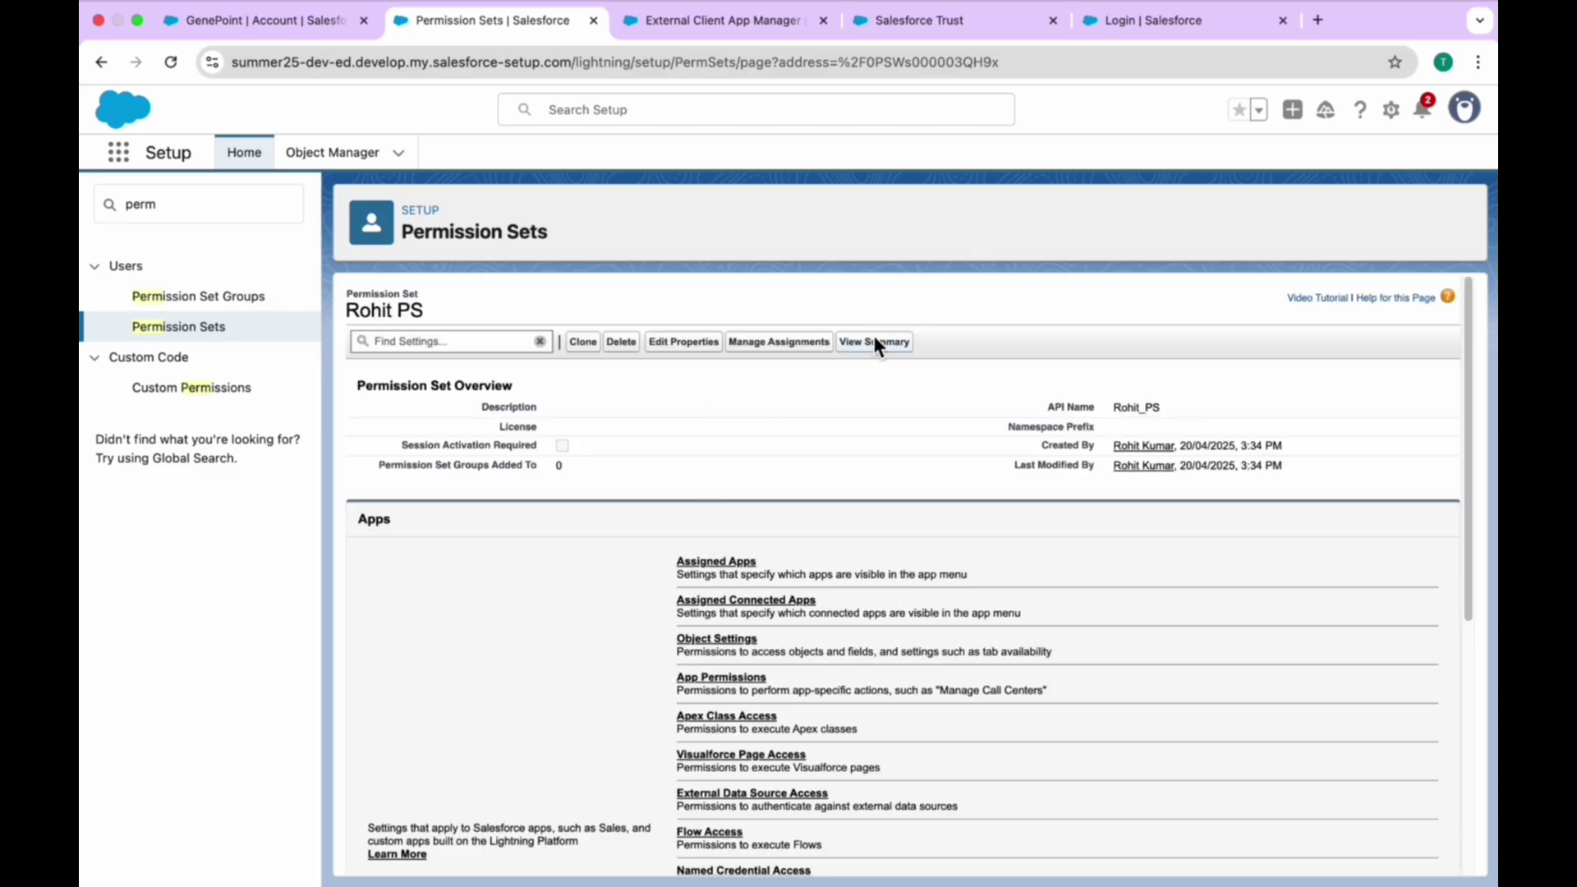
- Assign the permission set to the System Administrator user with no expiration date
left_click(761, 347)
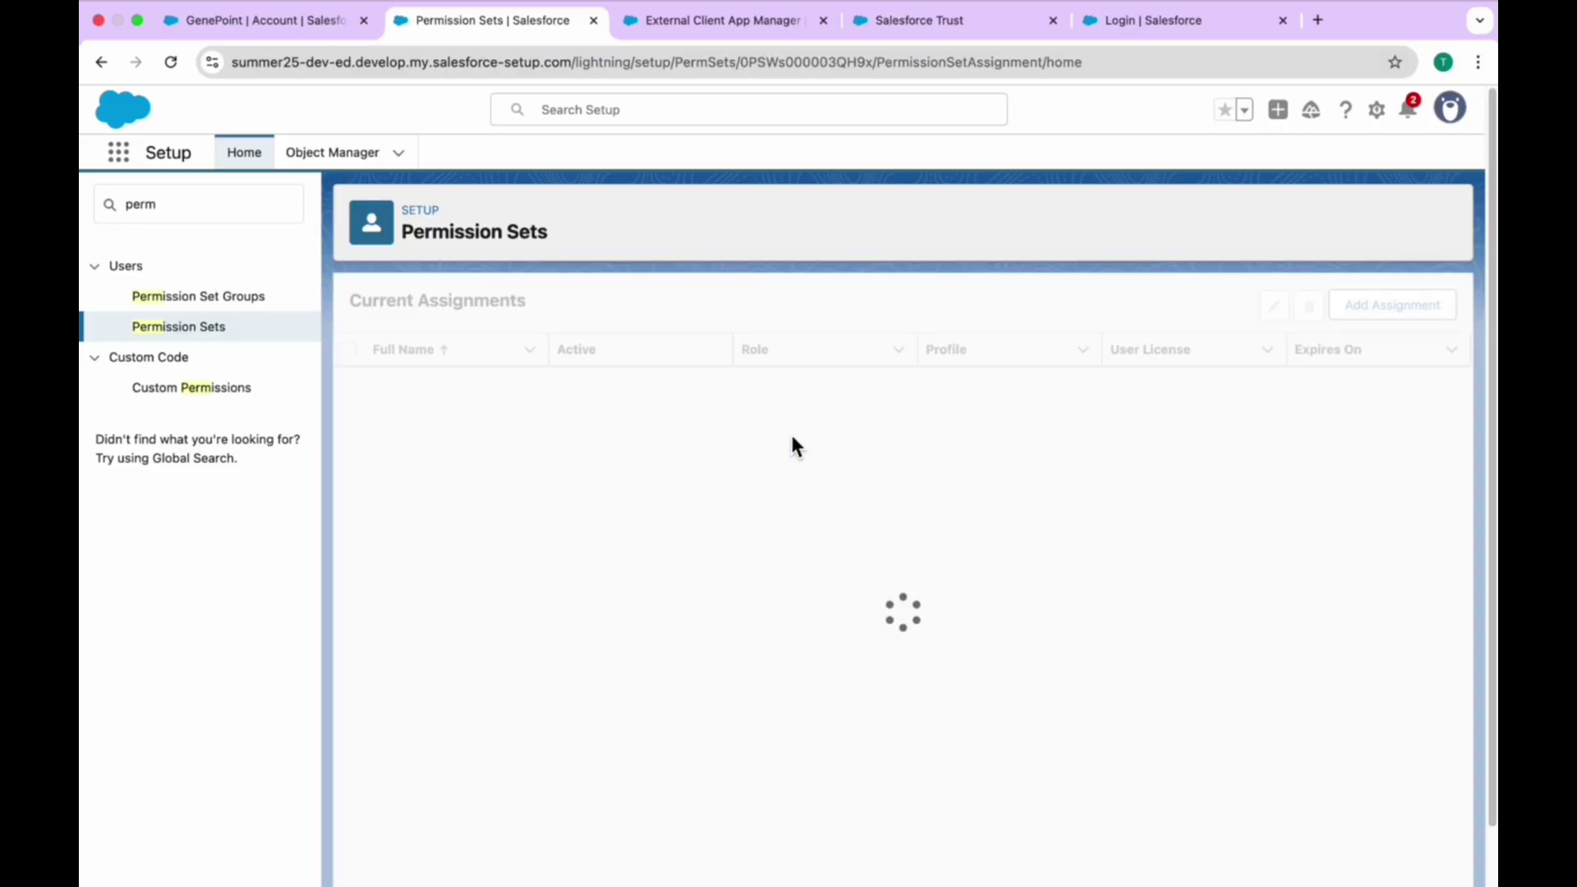
left_click(1393, 305)
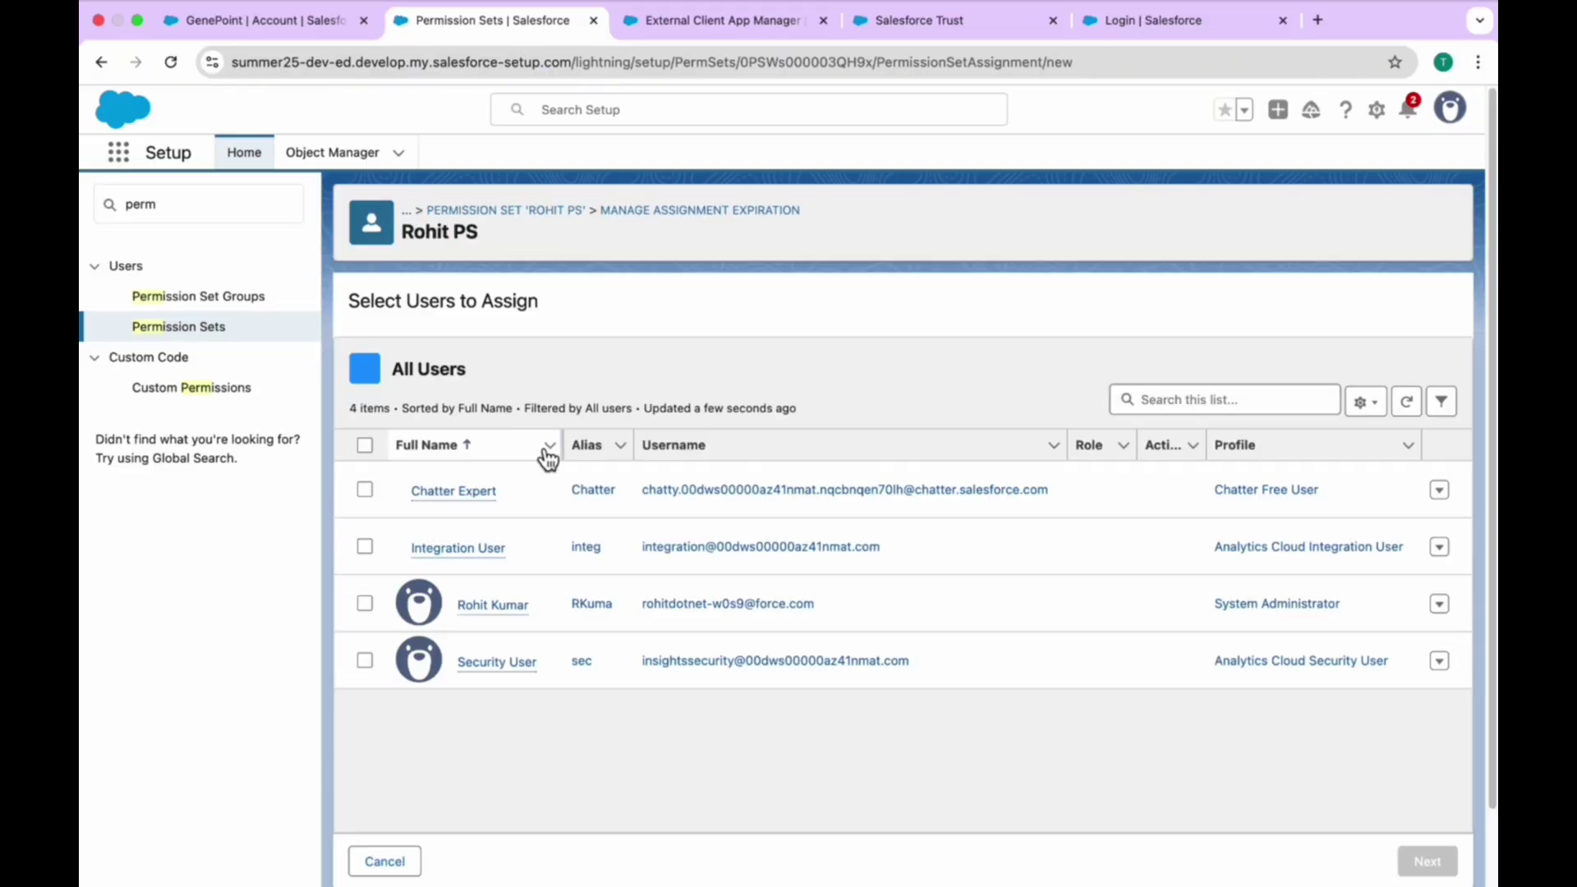
left_click(363, 603)
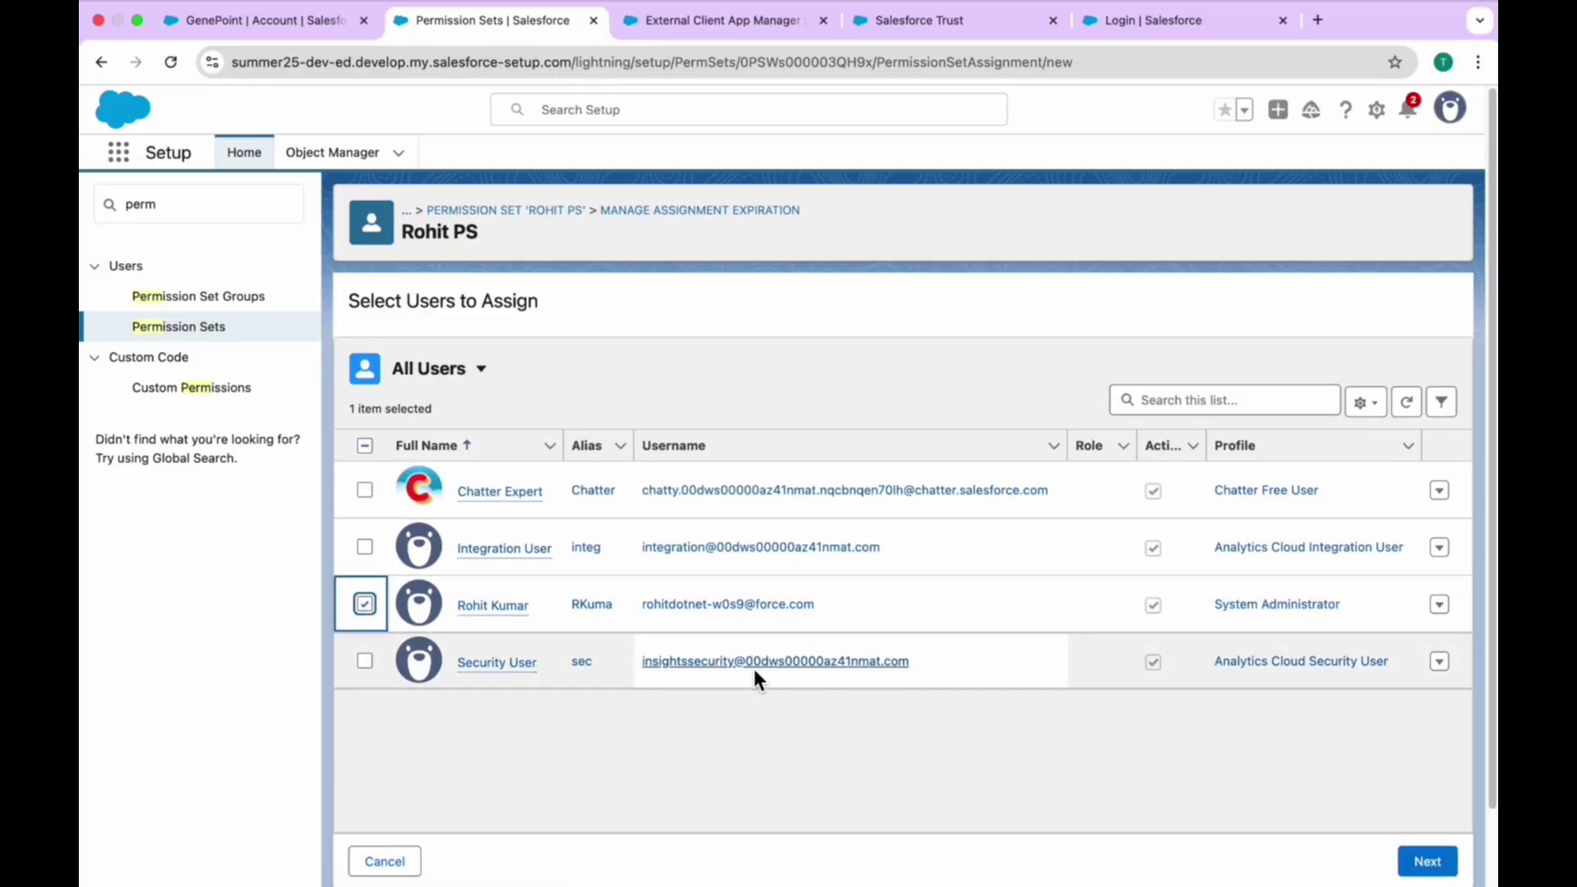
left_click(1416, 860)
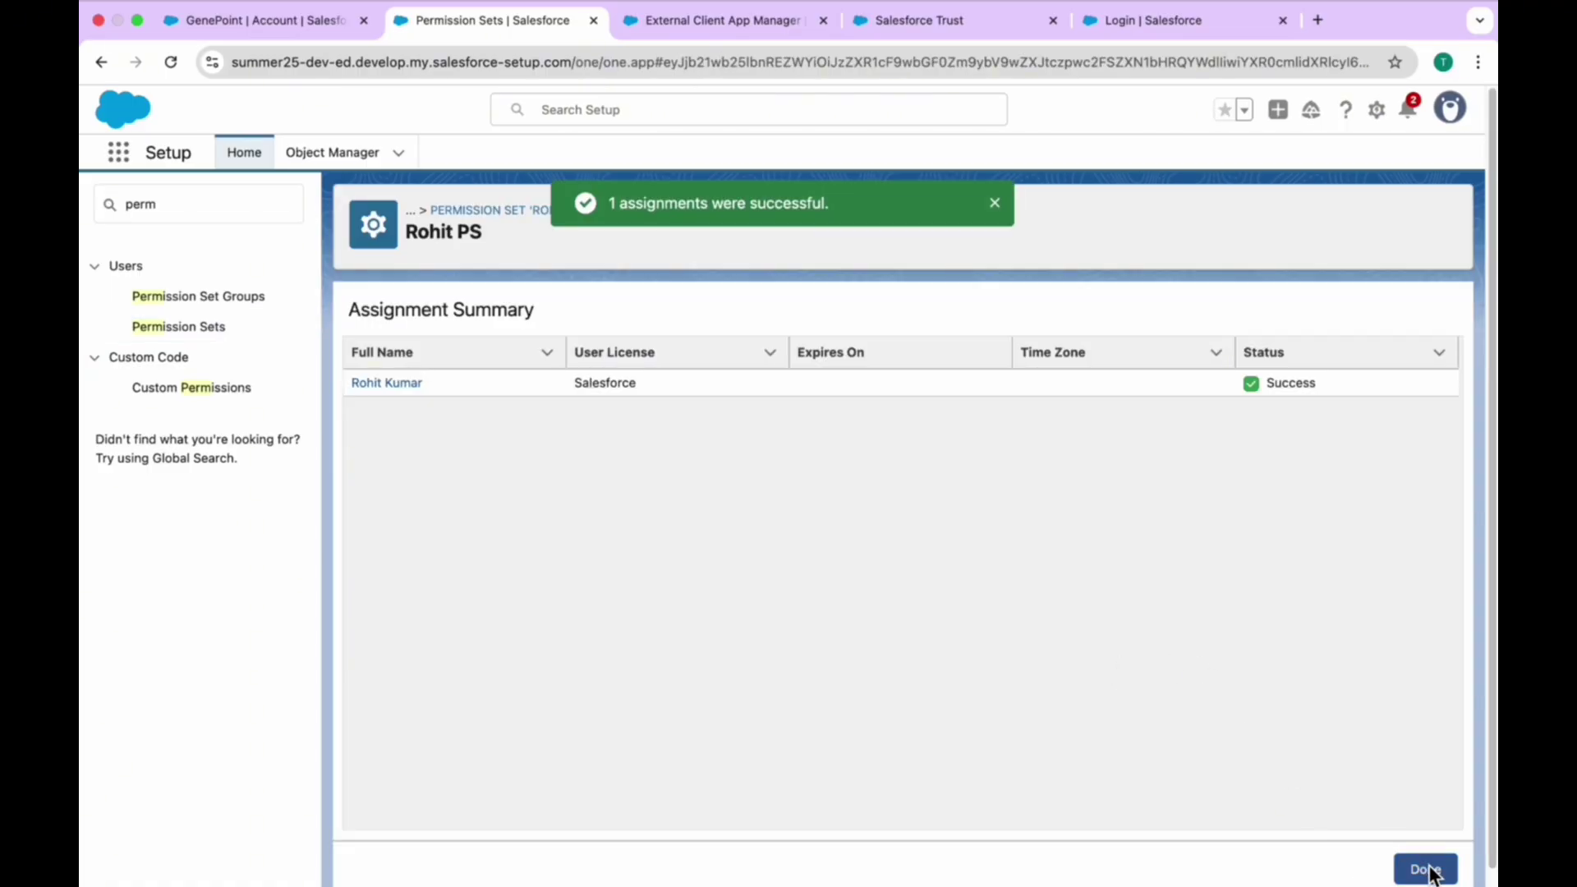
left_click(1426, 868)
left_click(507, 212)
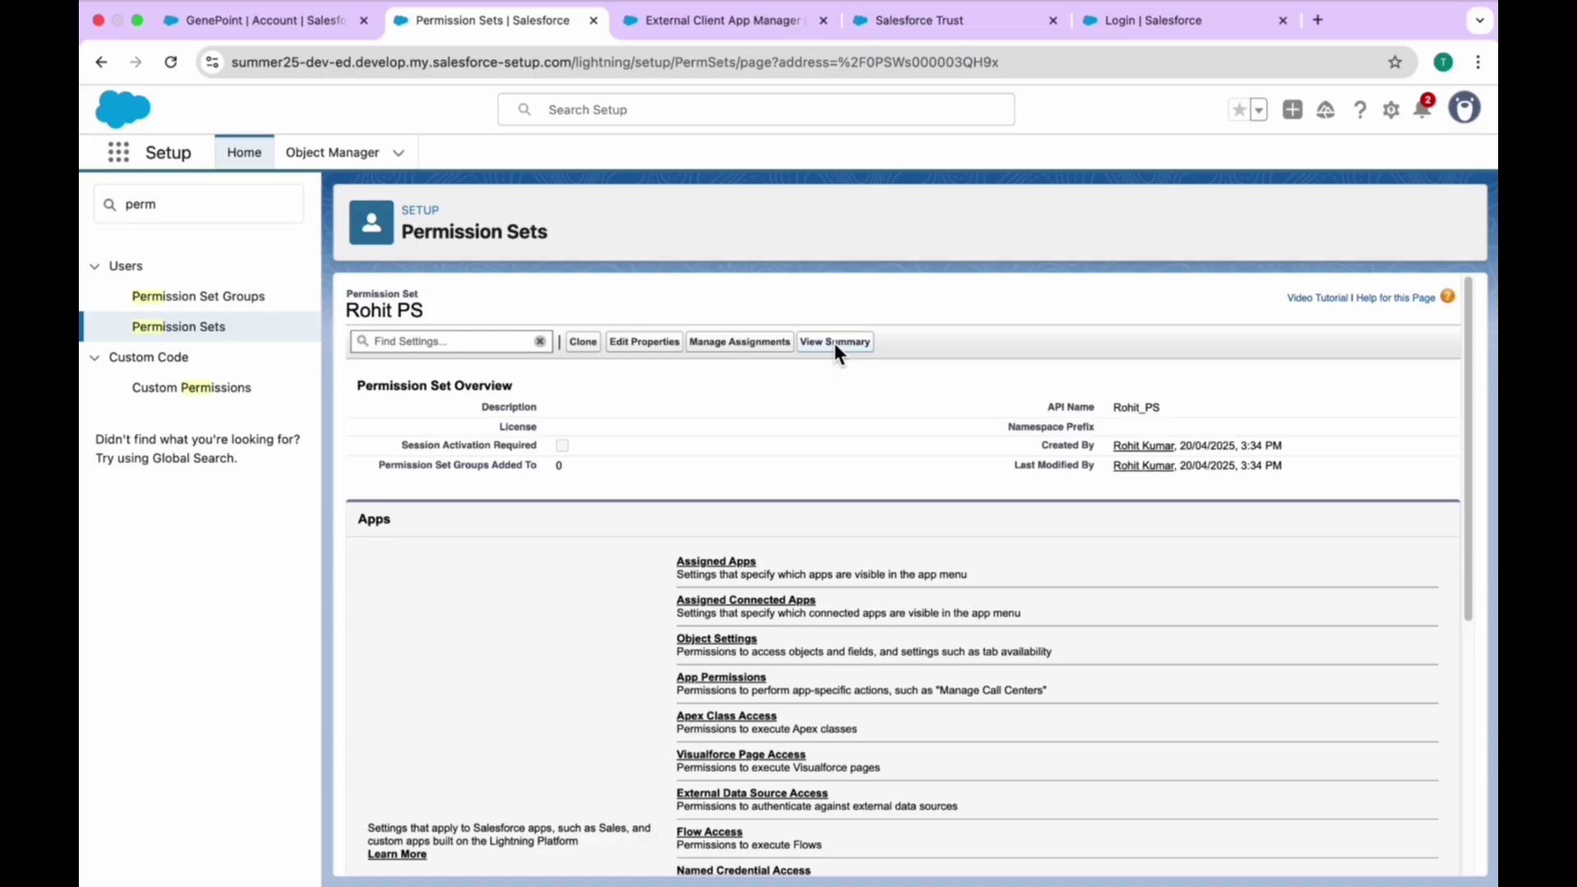
- Review the permission set summary's tabs, then reopen the permission set's Object Settings
left_click(835, 343)
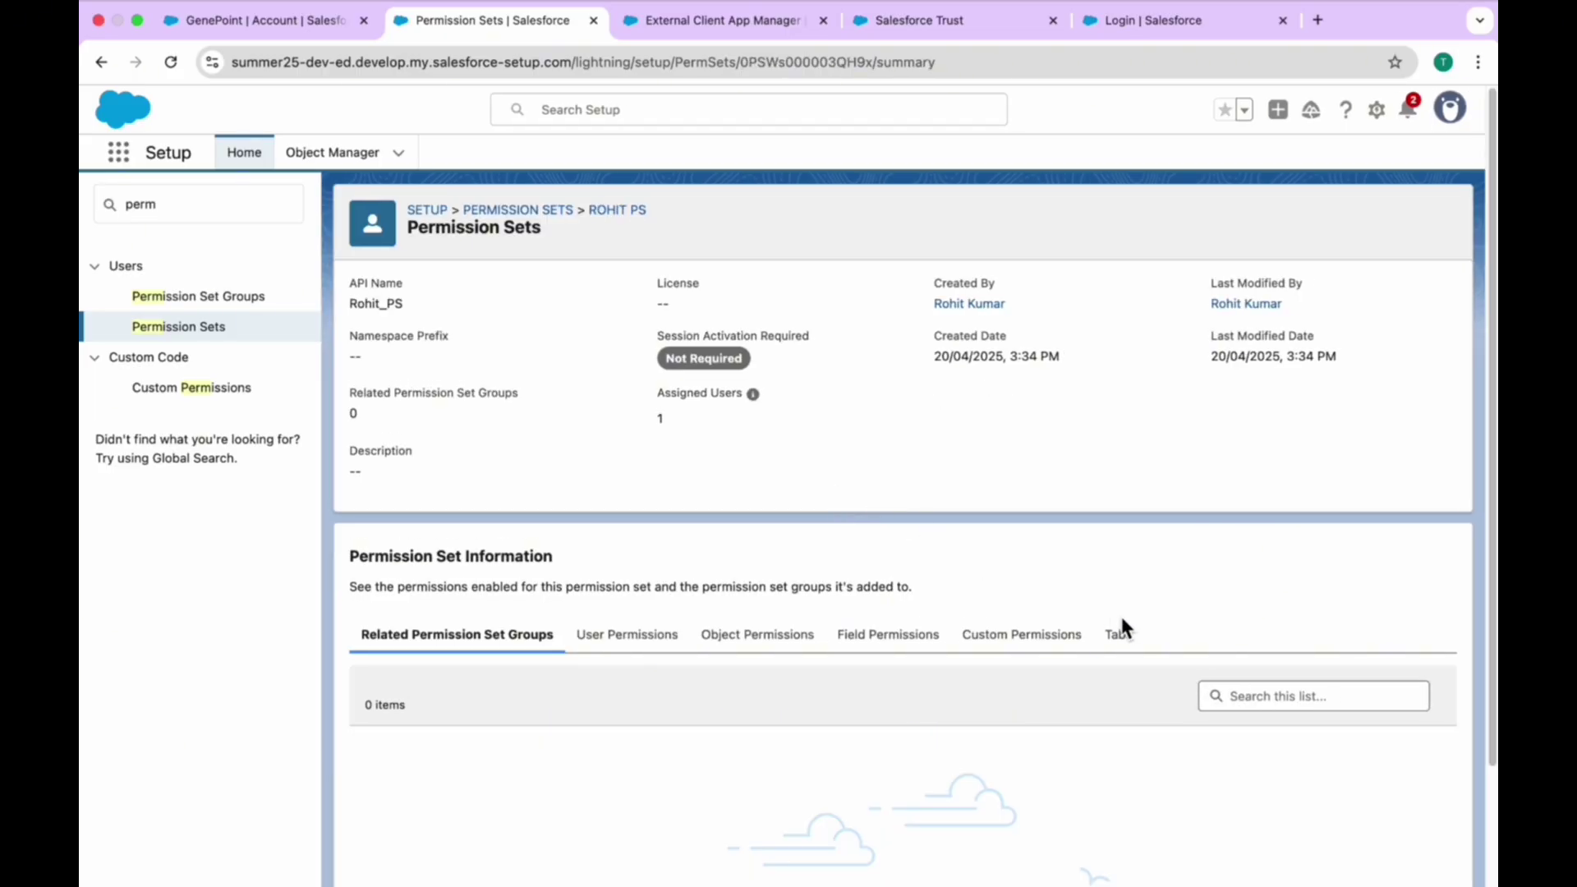
left_click(1126, 632)
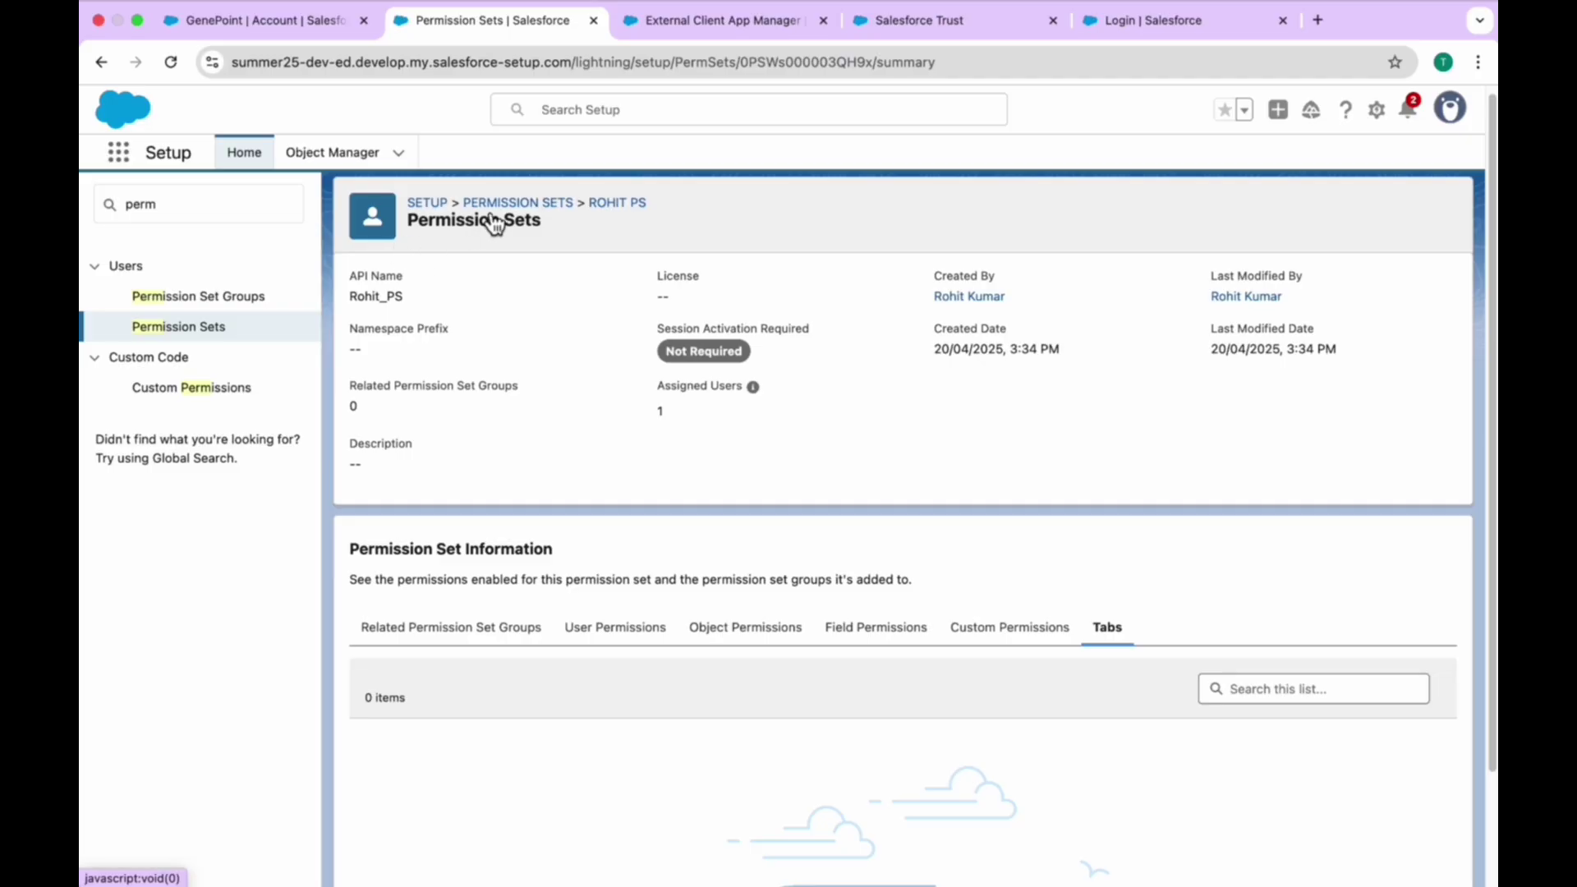
left_click(520, 203)
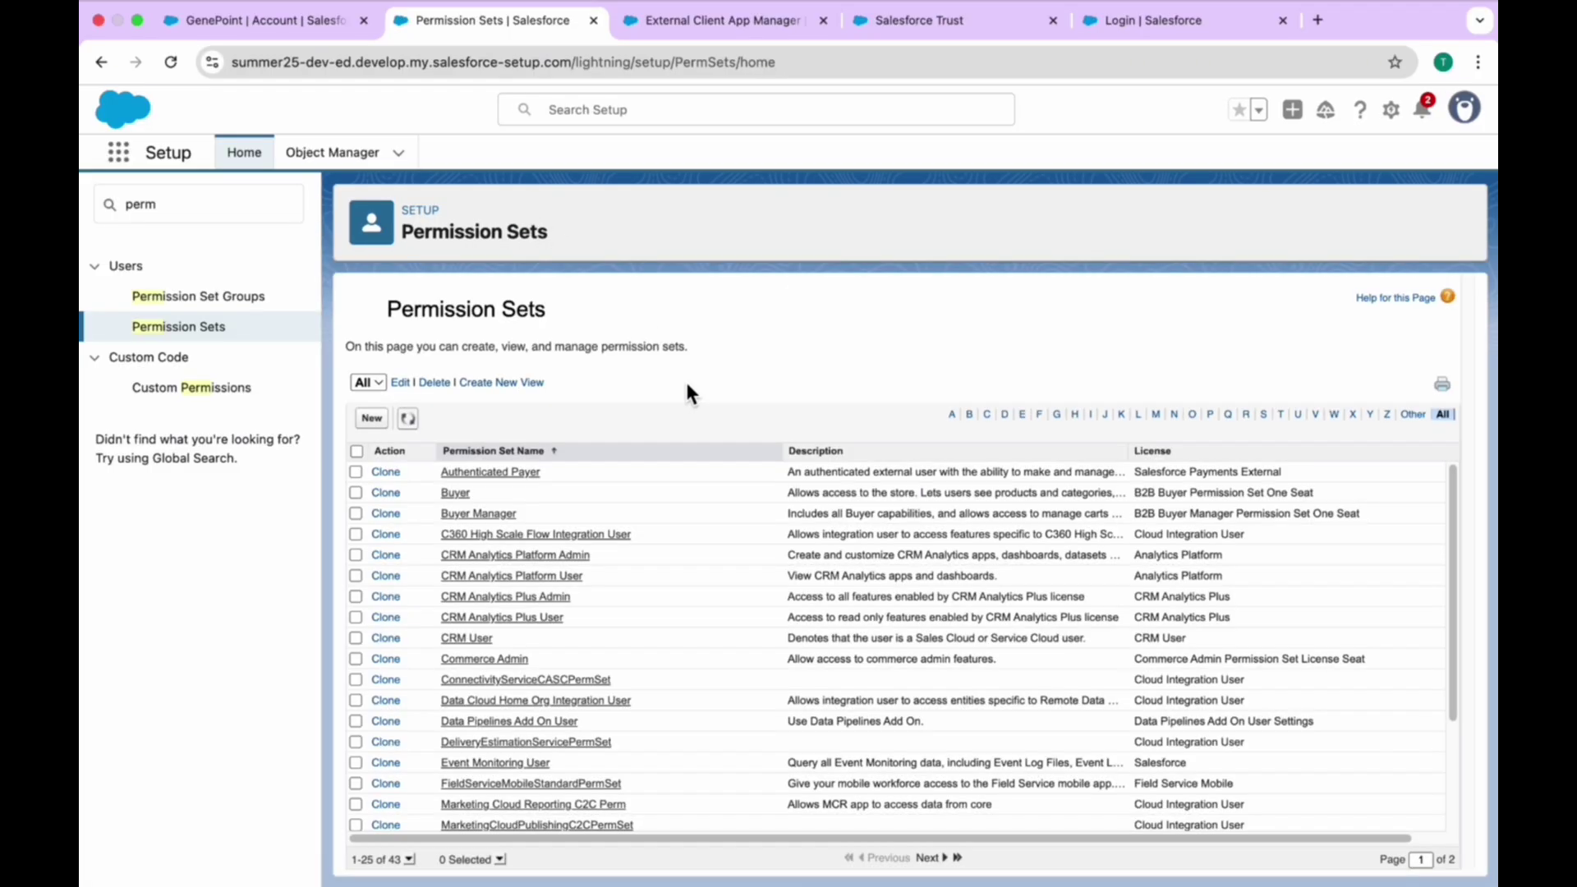
left_click(1247, 414)
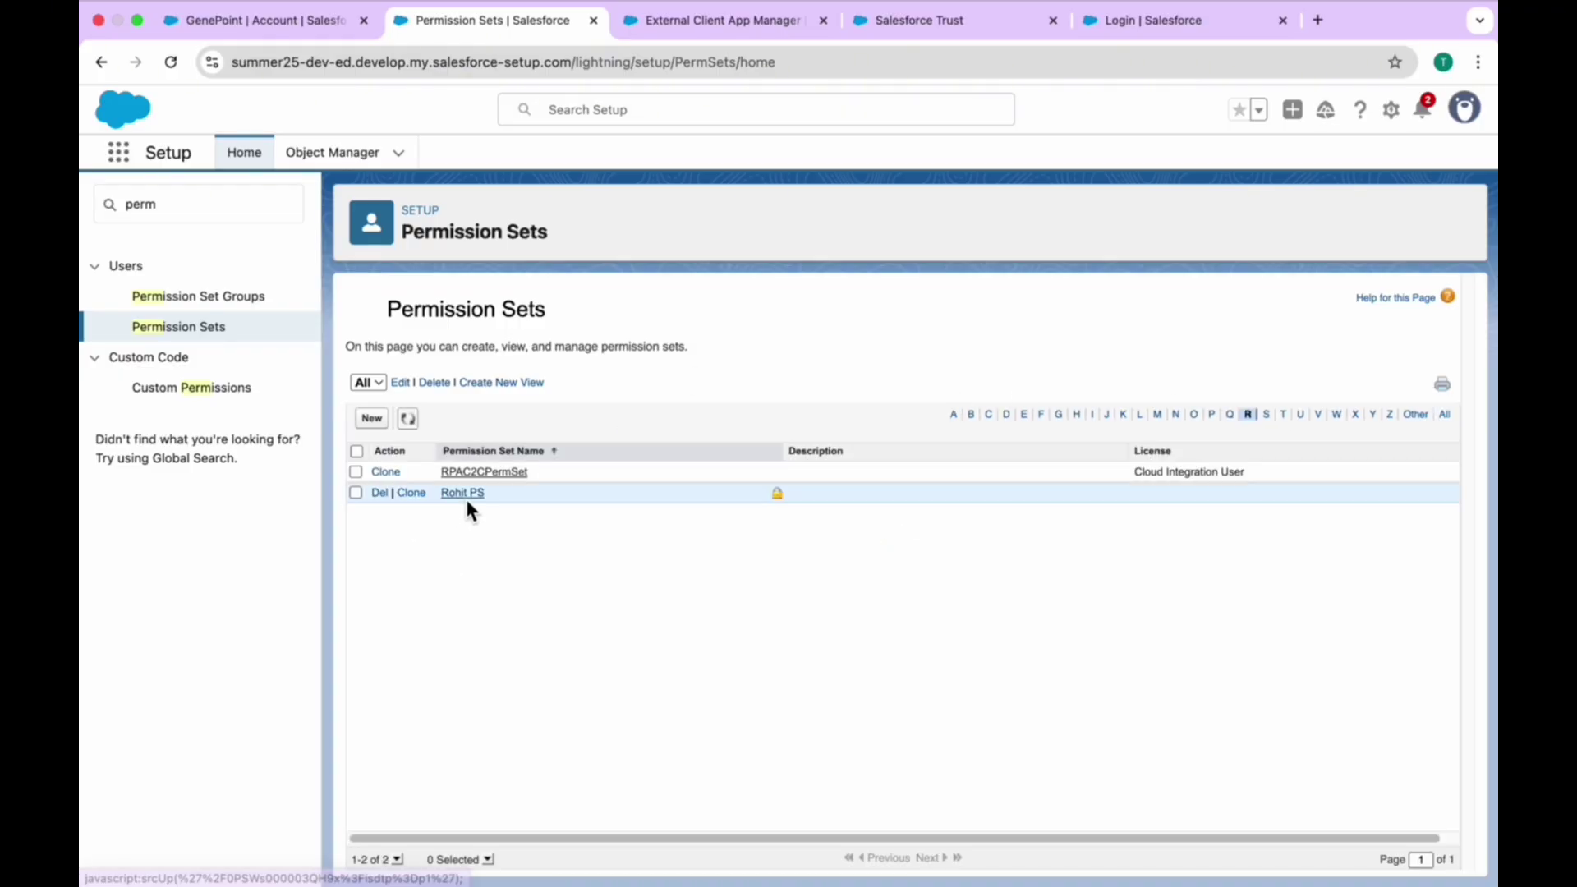
left_click(464, 496)
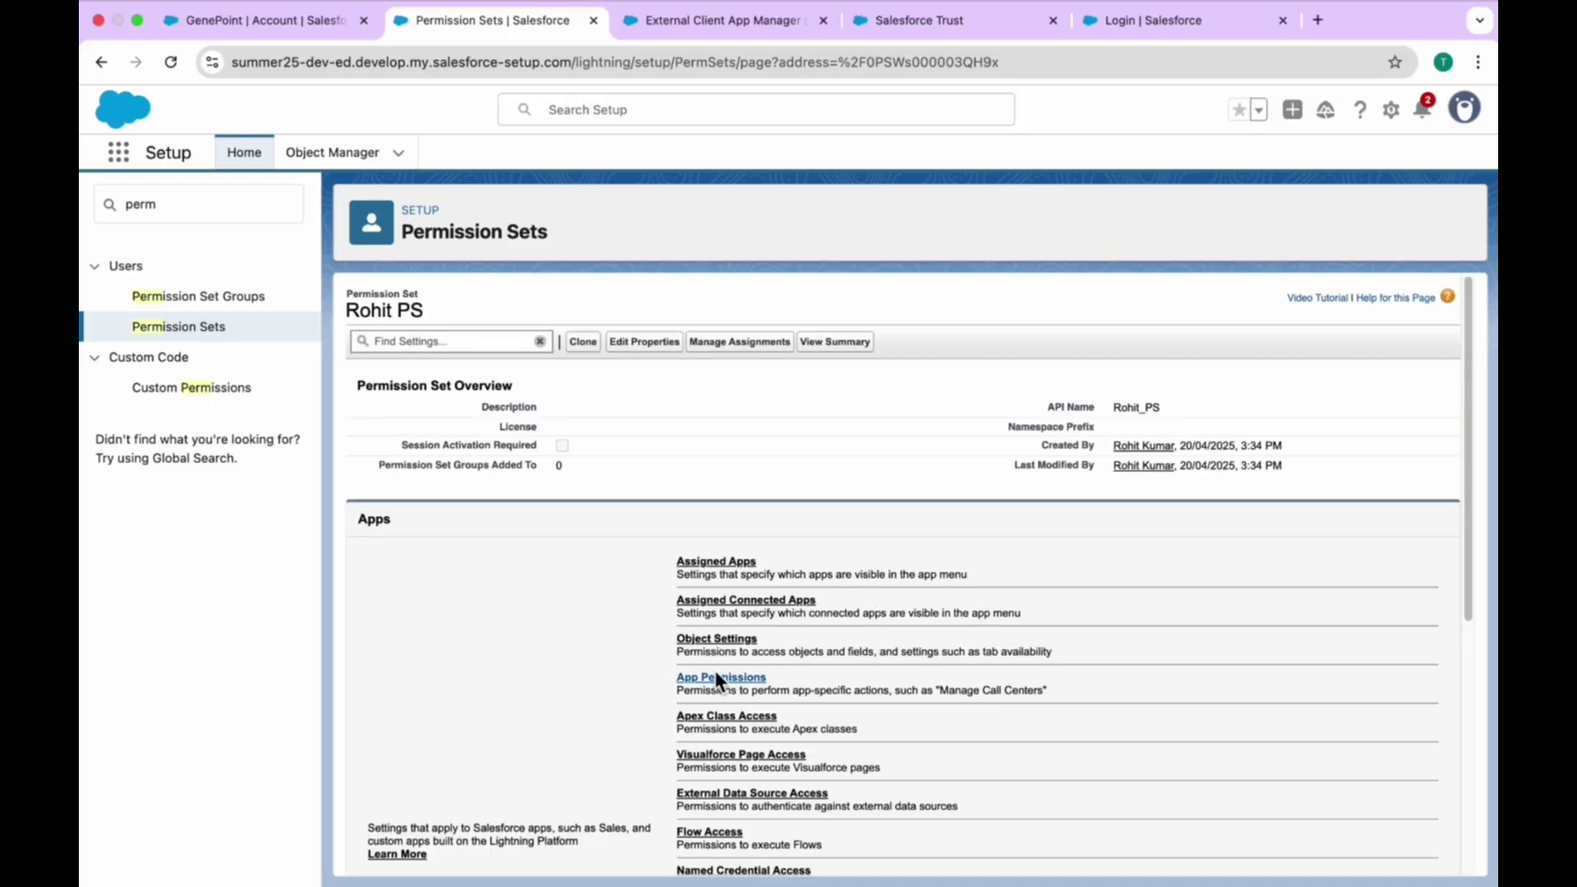
left_click(716, 640)
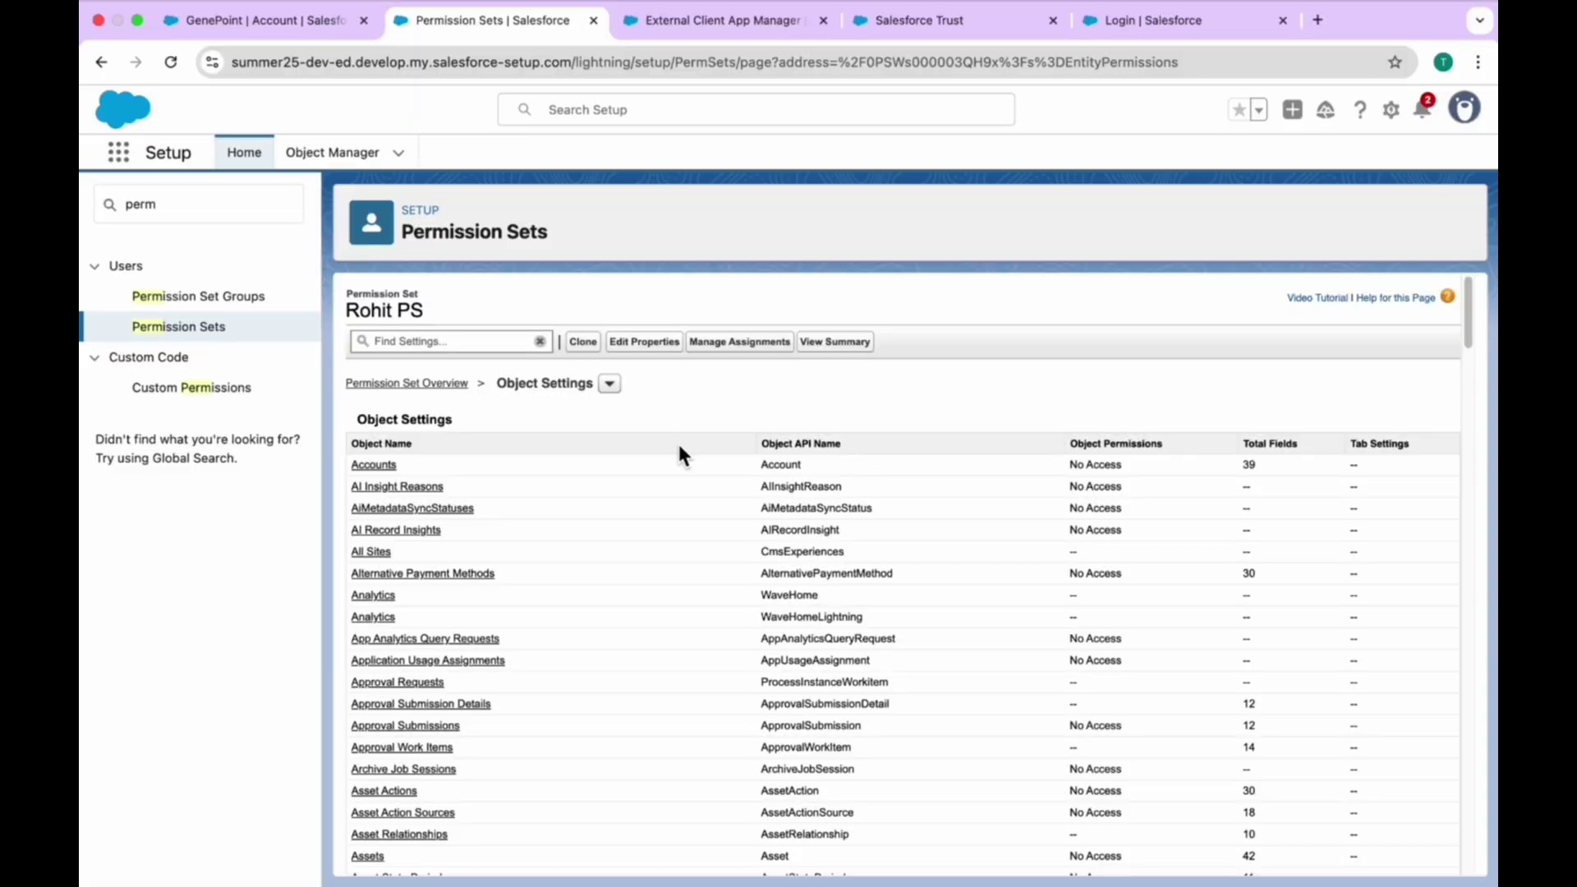
- Make the Demos tab Available and Visible in the permission set's object settings and save
key("super+f")
type("demo")
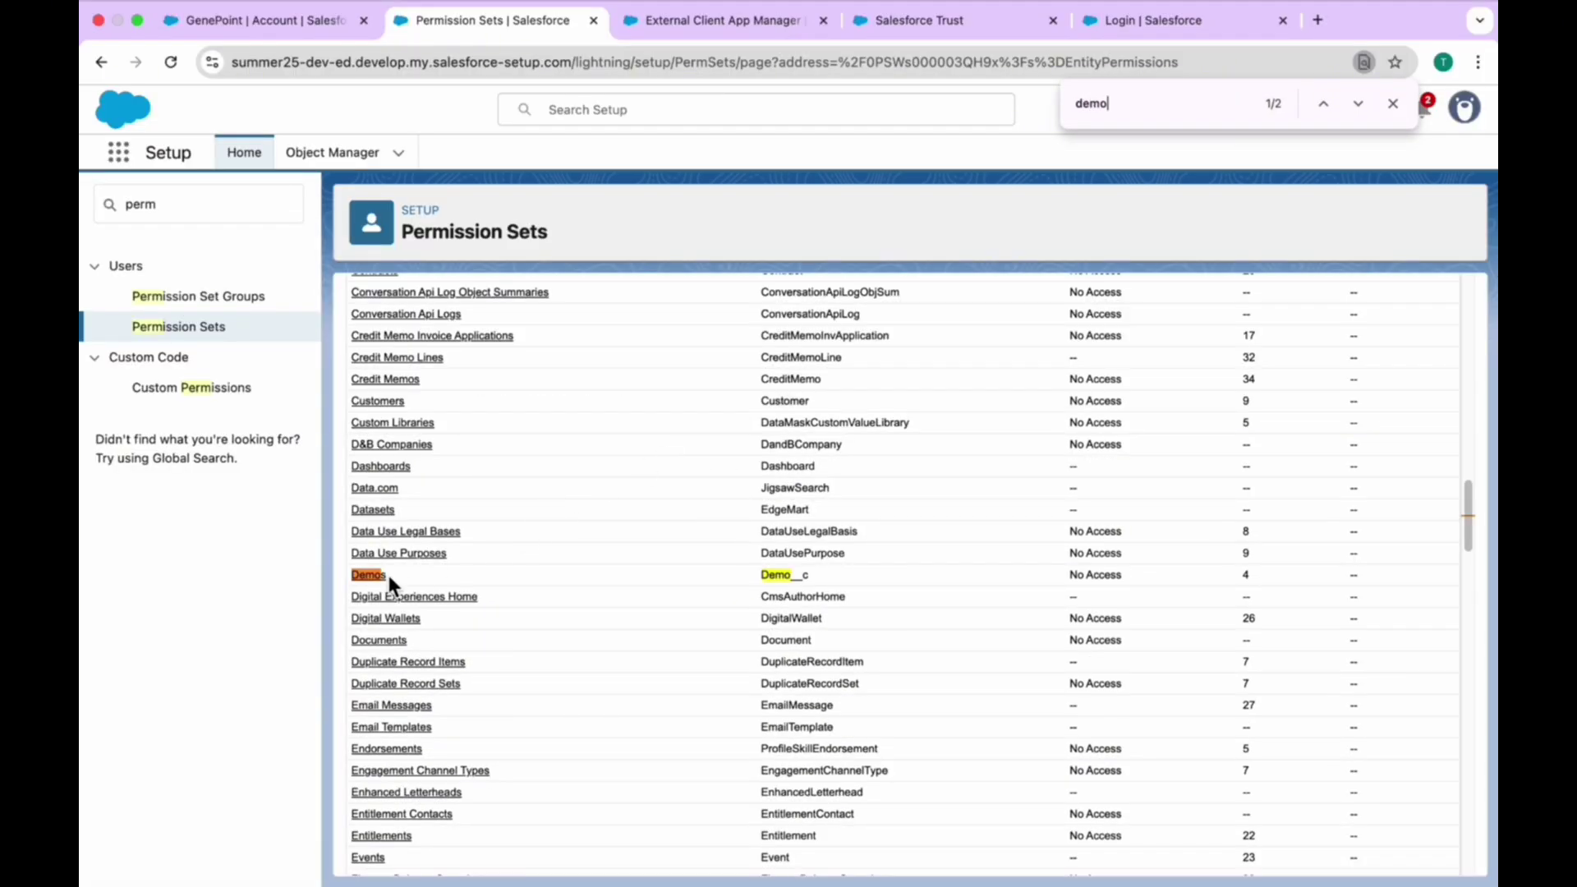
left_click(368, 575)
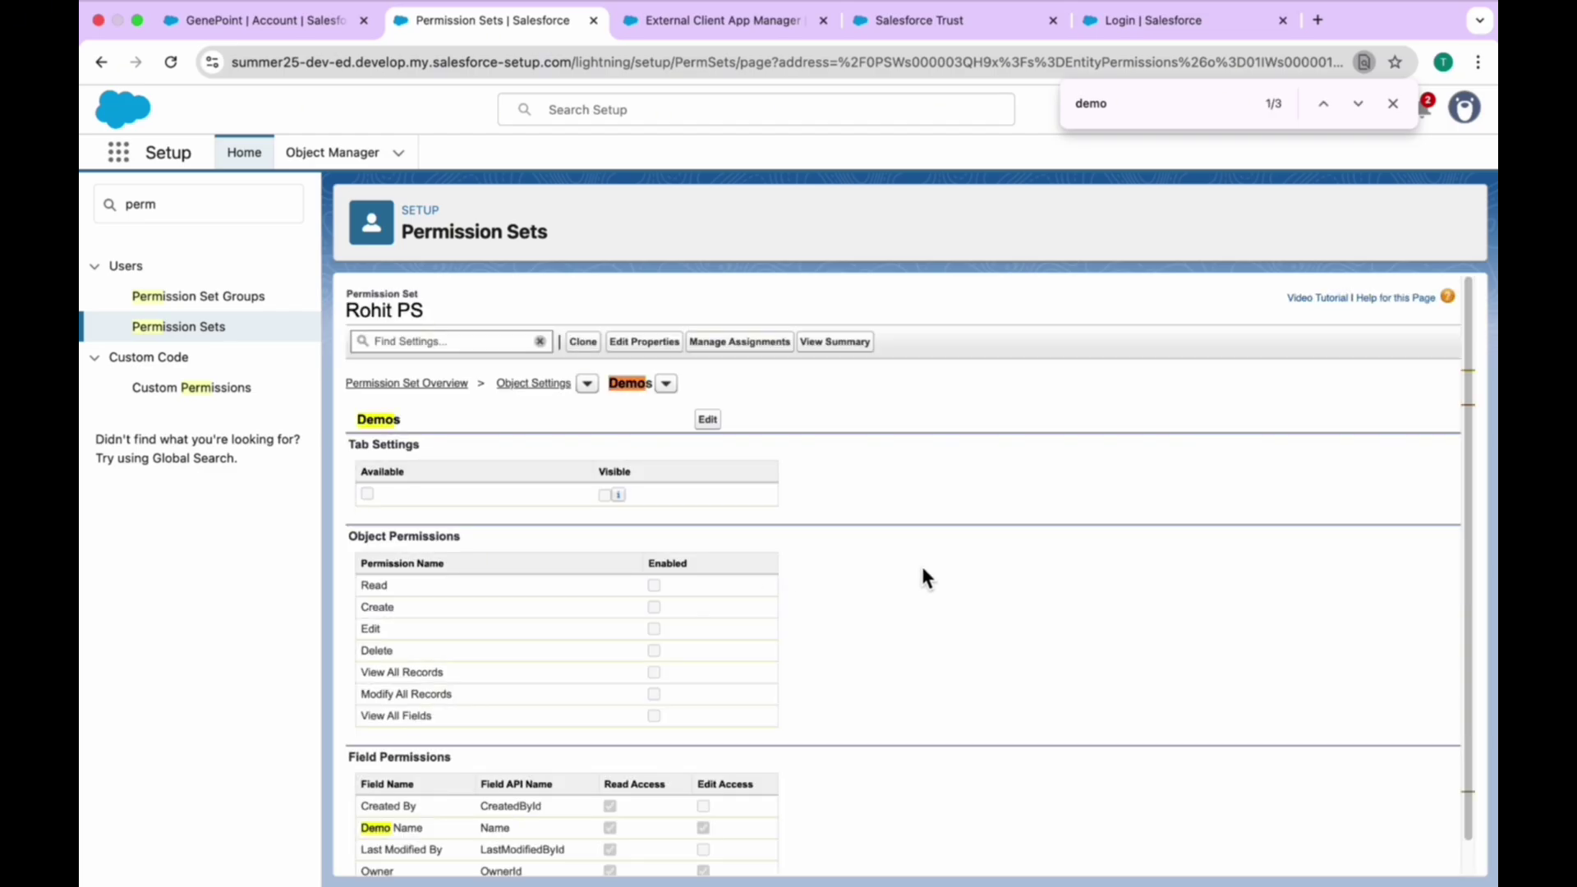
left_click(708, 420)
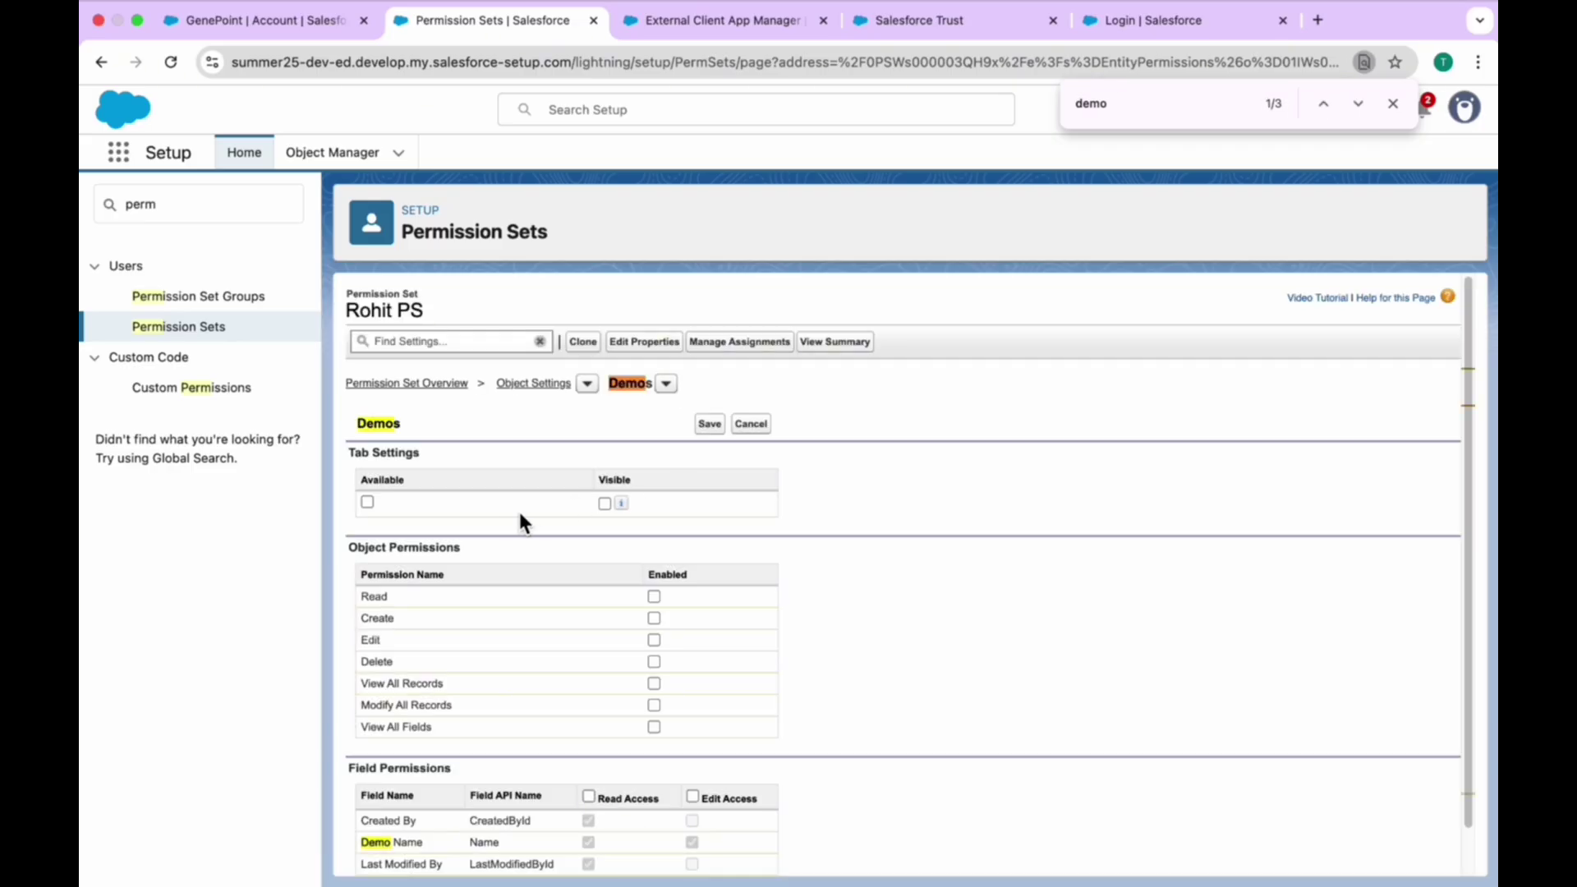
left_click(605, 504)
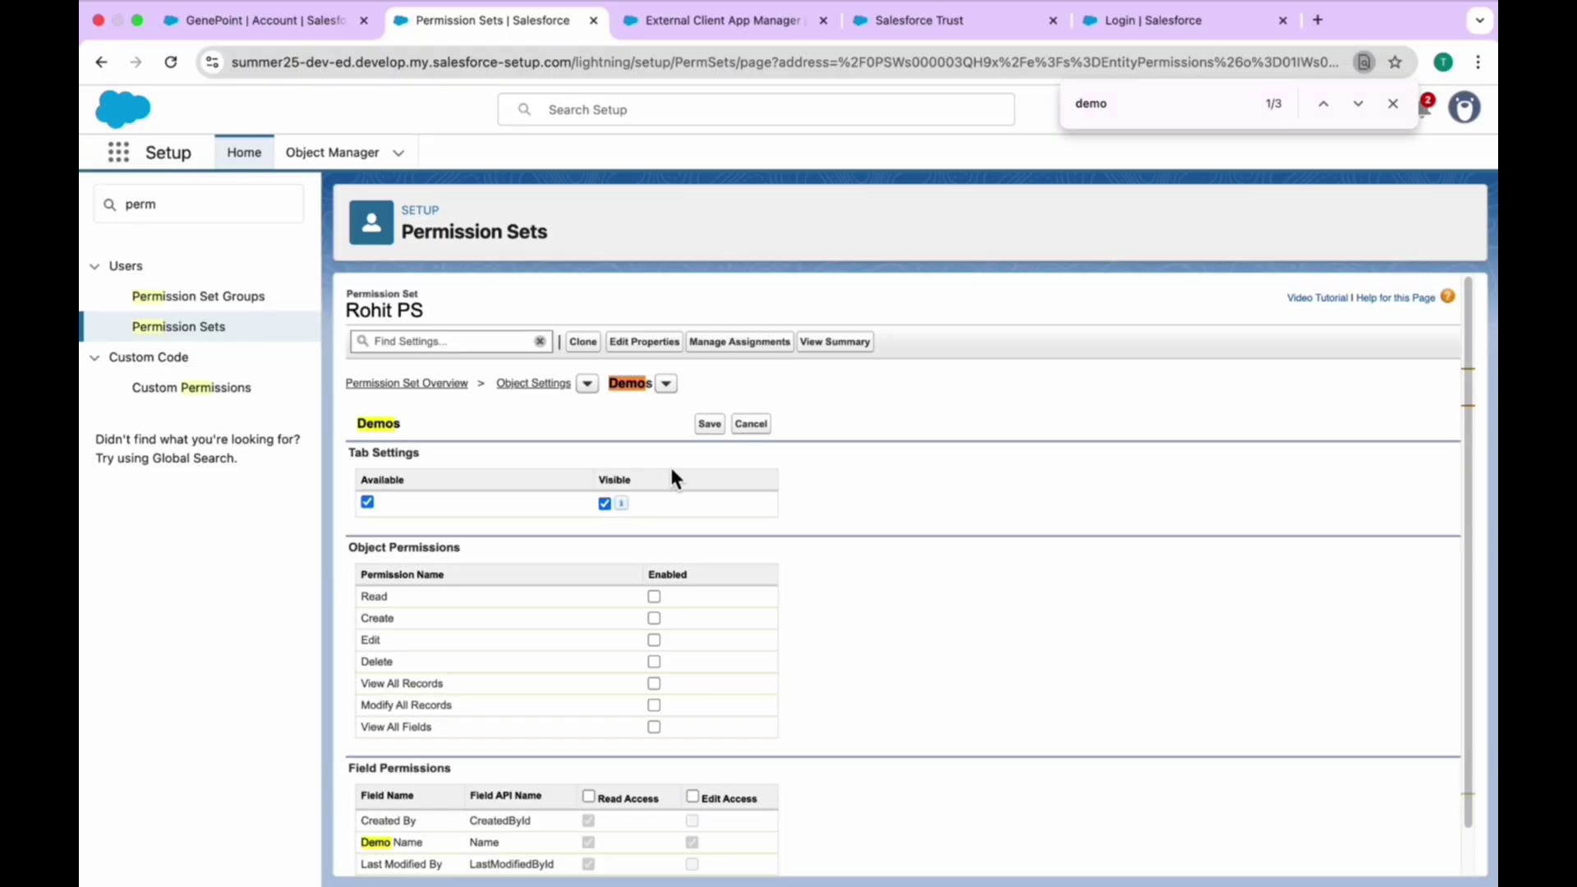
left_click(712, 428)
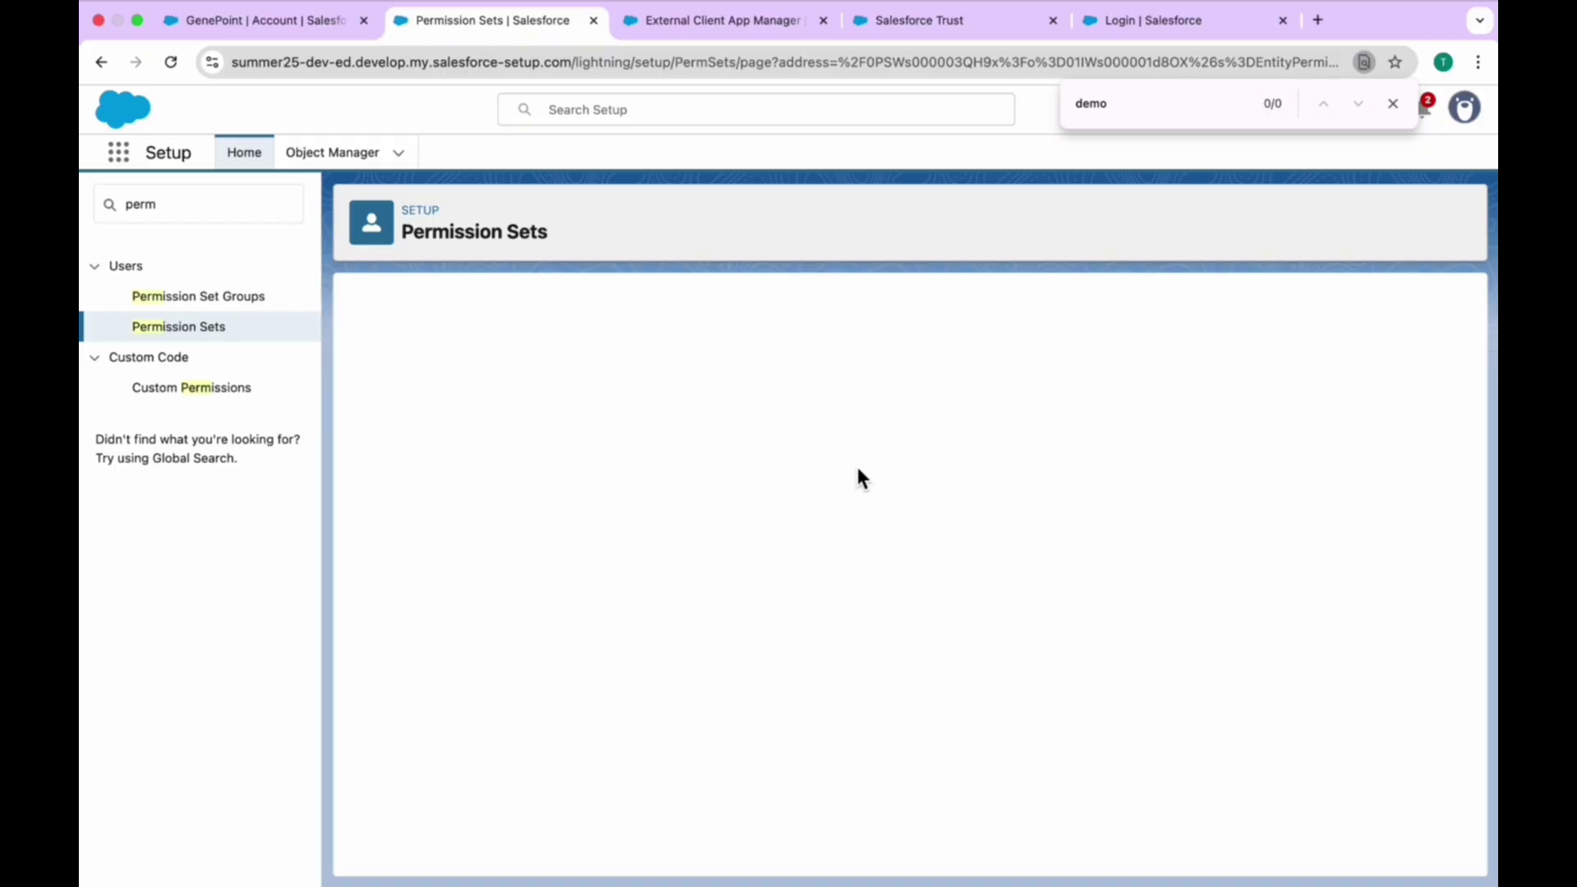
- Check the summary's Demo__c tab and empty object permissions, reload, and open the object-permissions editor
left_click(841, 342)
left_click(1107, 634)
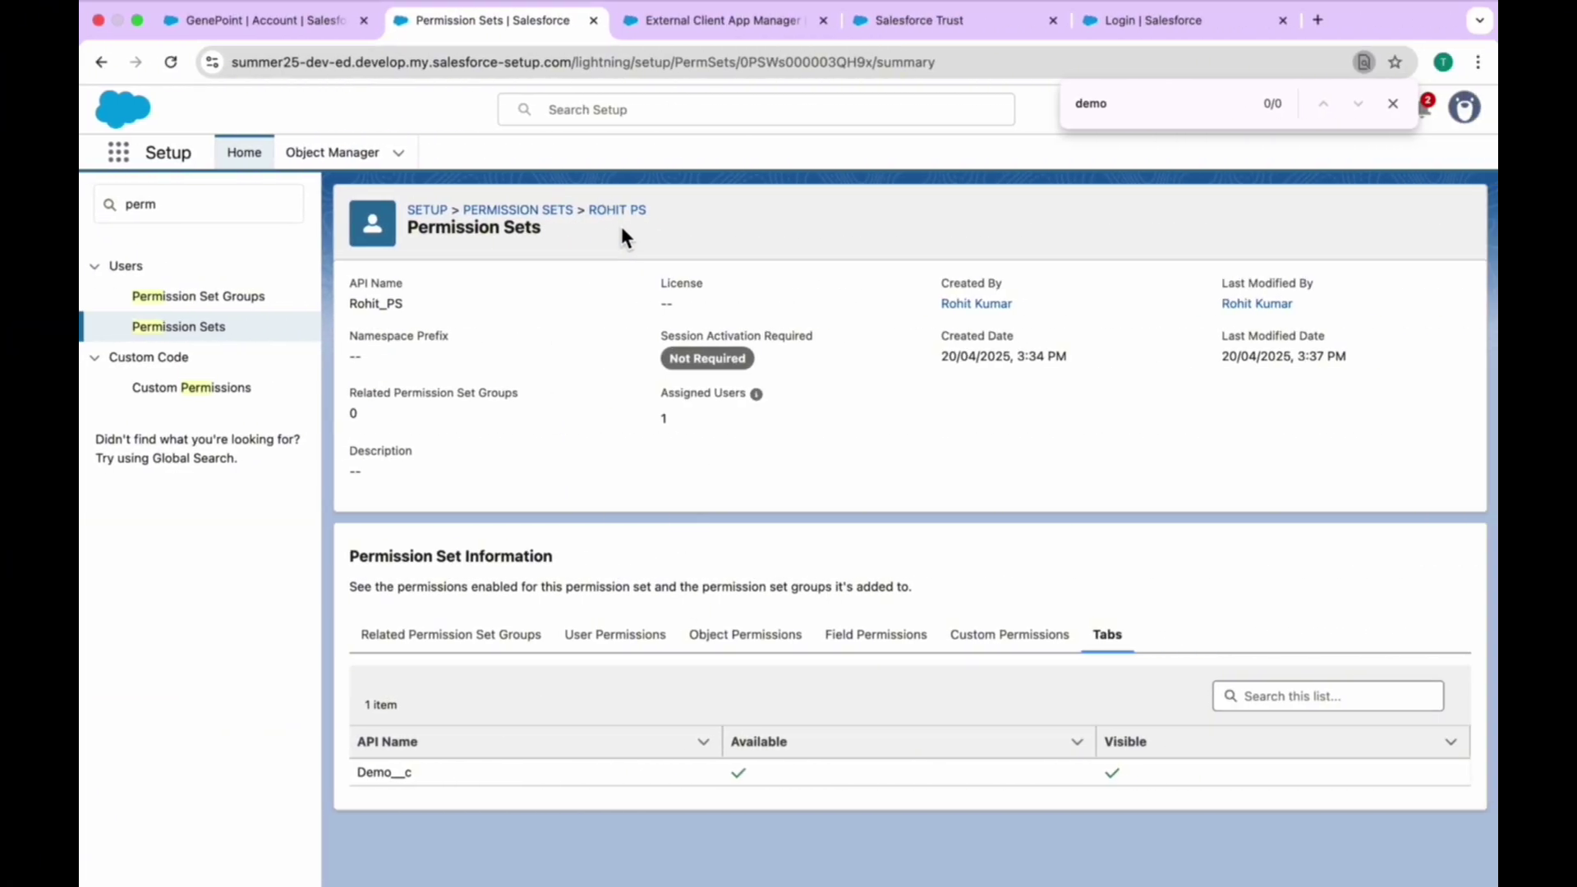
left_click(735, 644)
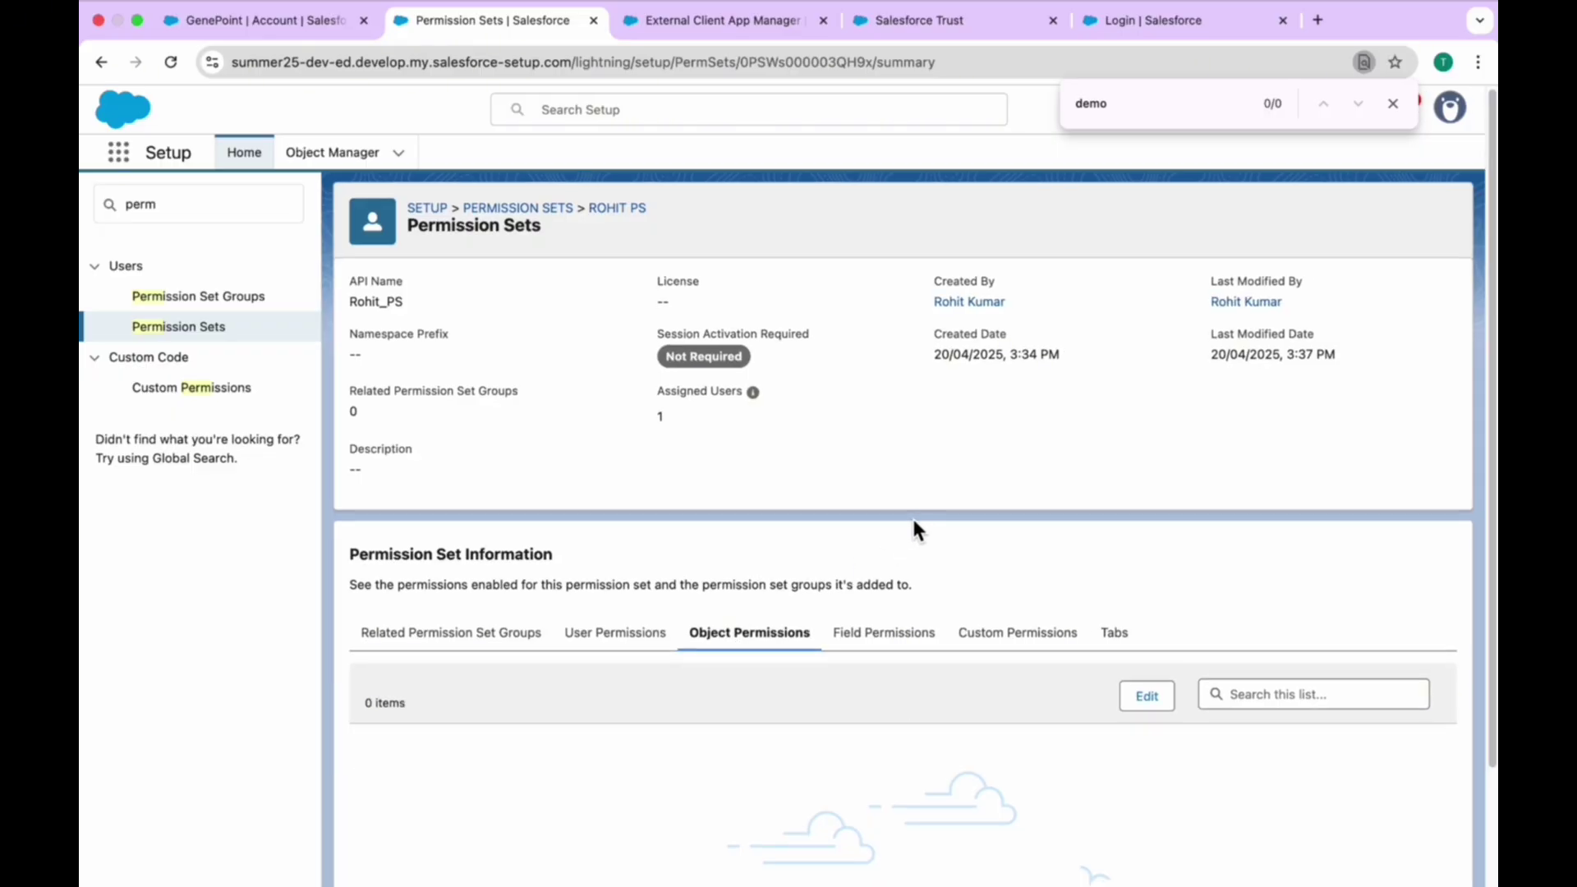
scroll(913, 521, "down", 2)
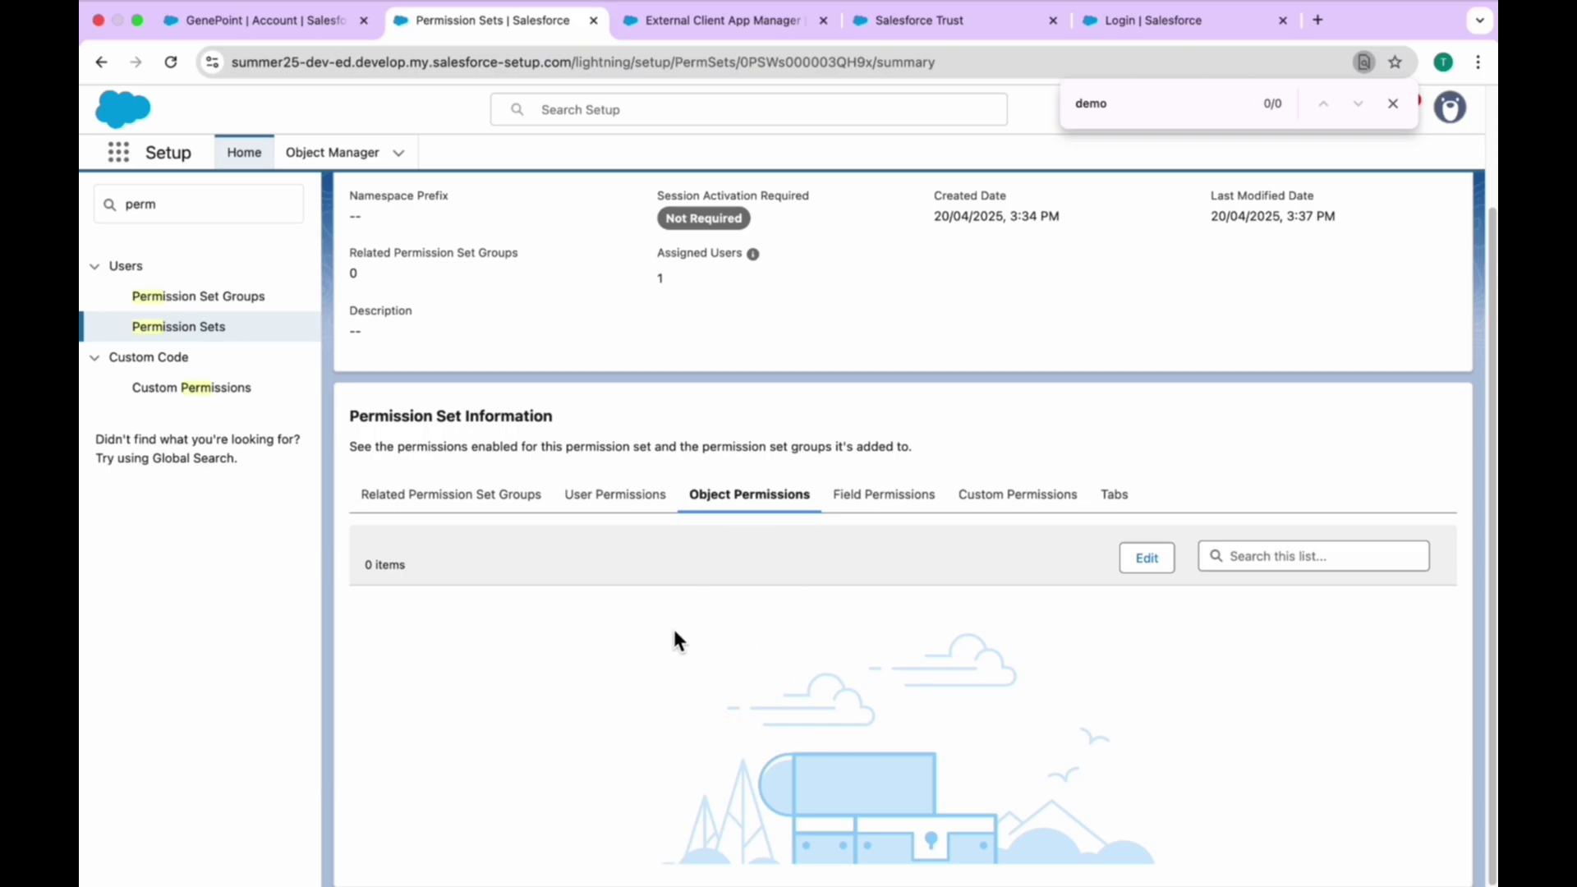
scroll(680, 590, "up", 2)
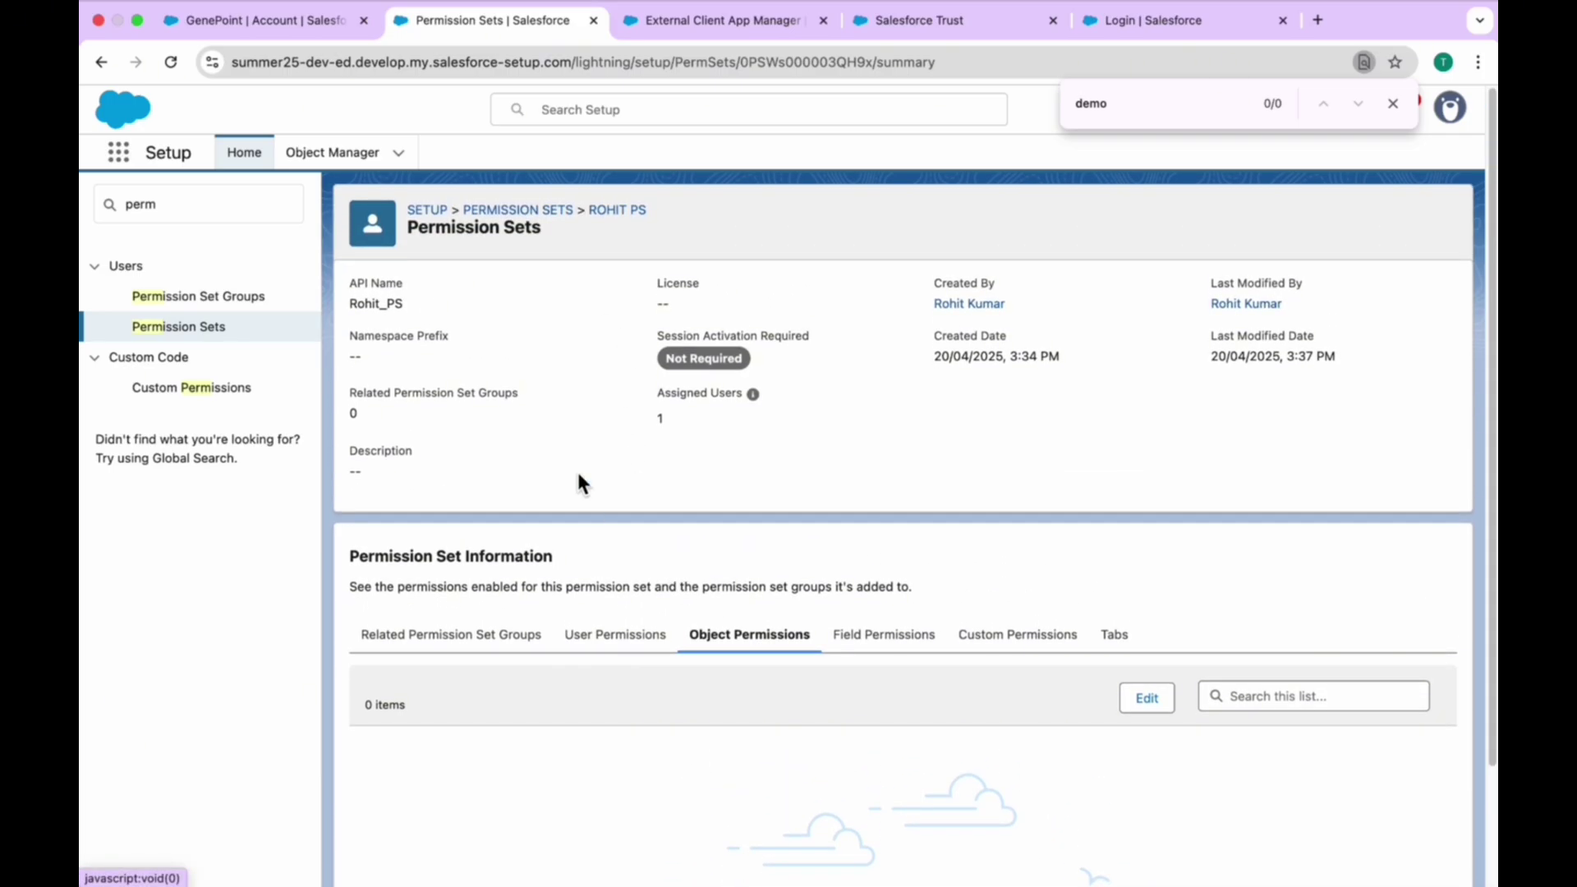
key("super+r")
left_click(744, 637)
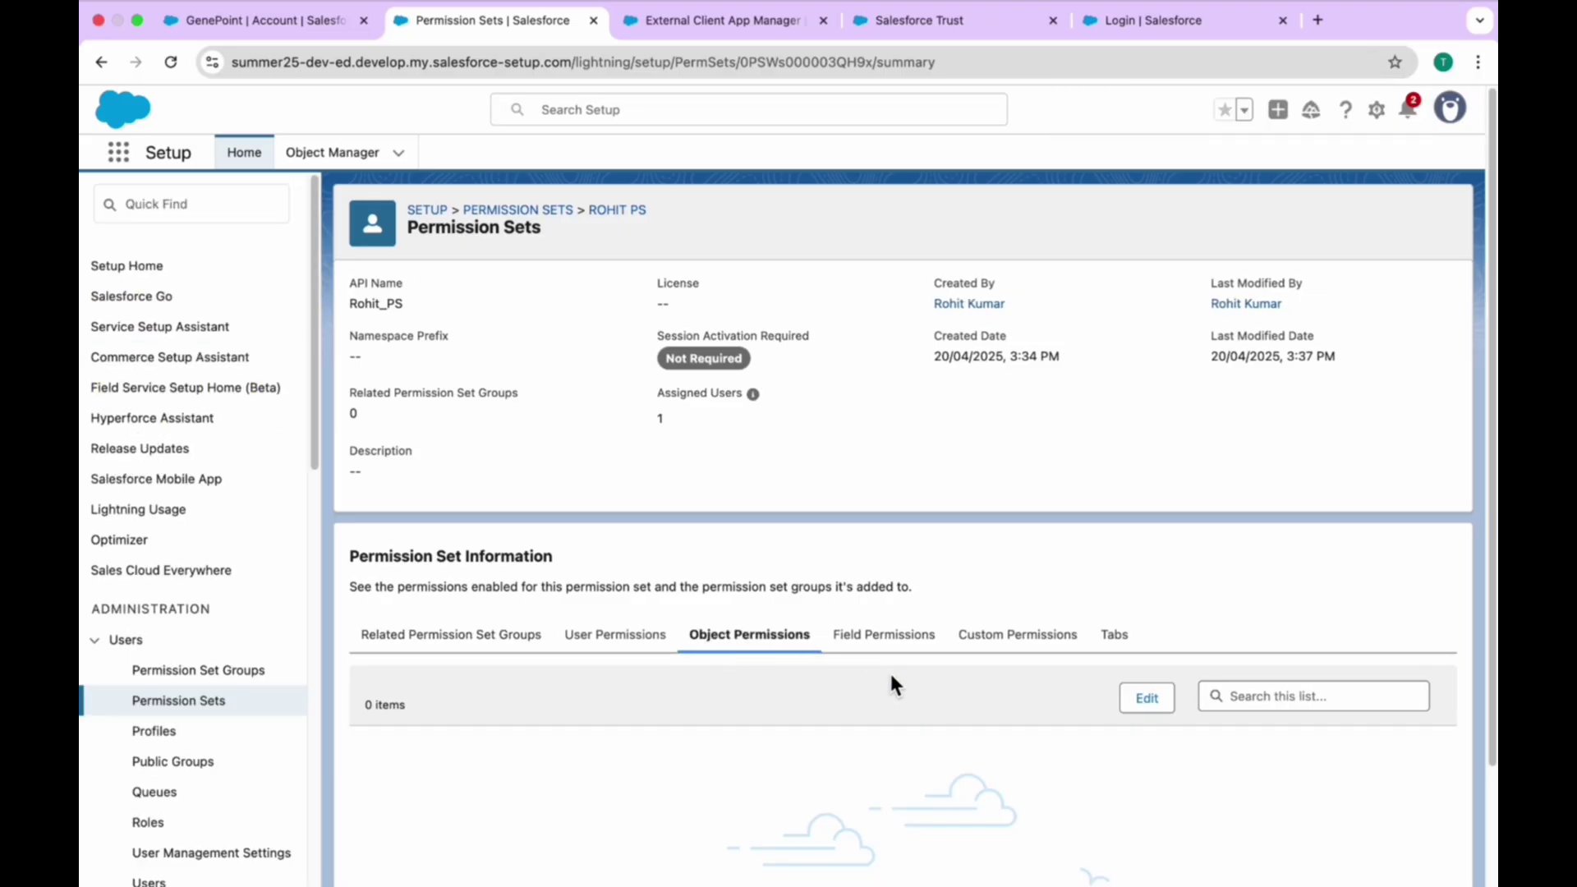
left_click(1142, 699)
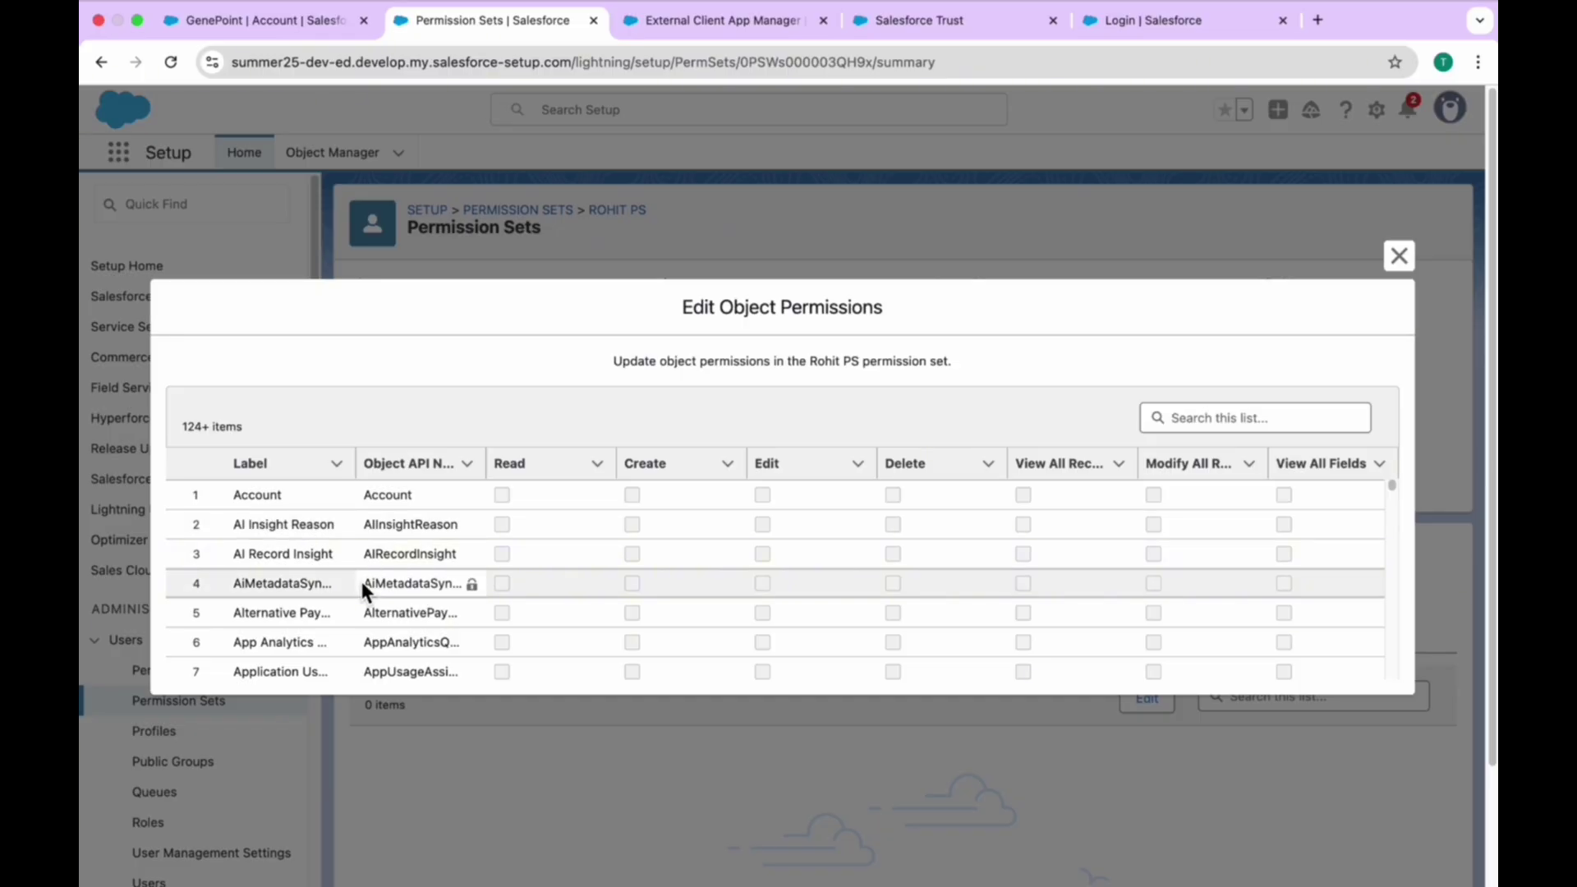
- Grant Read, Create, Edit and Delete on the Demo object, leaving View All and Modify All off
left_click(1206, 418)
type("demo")
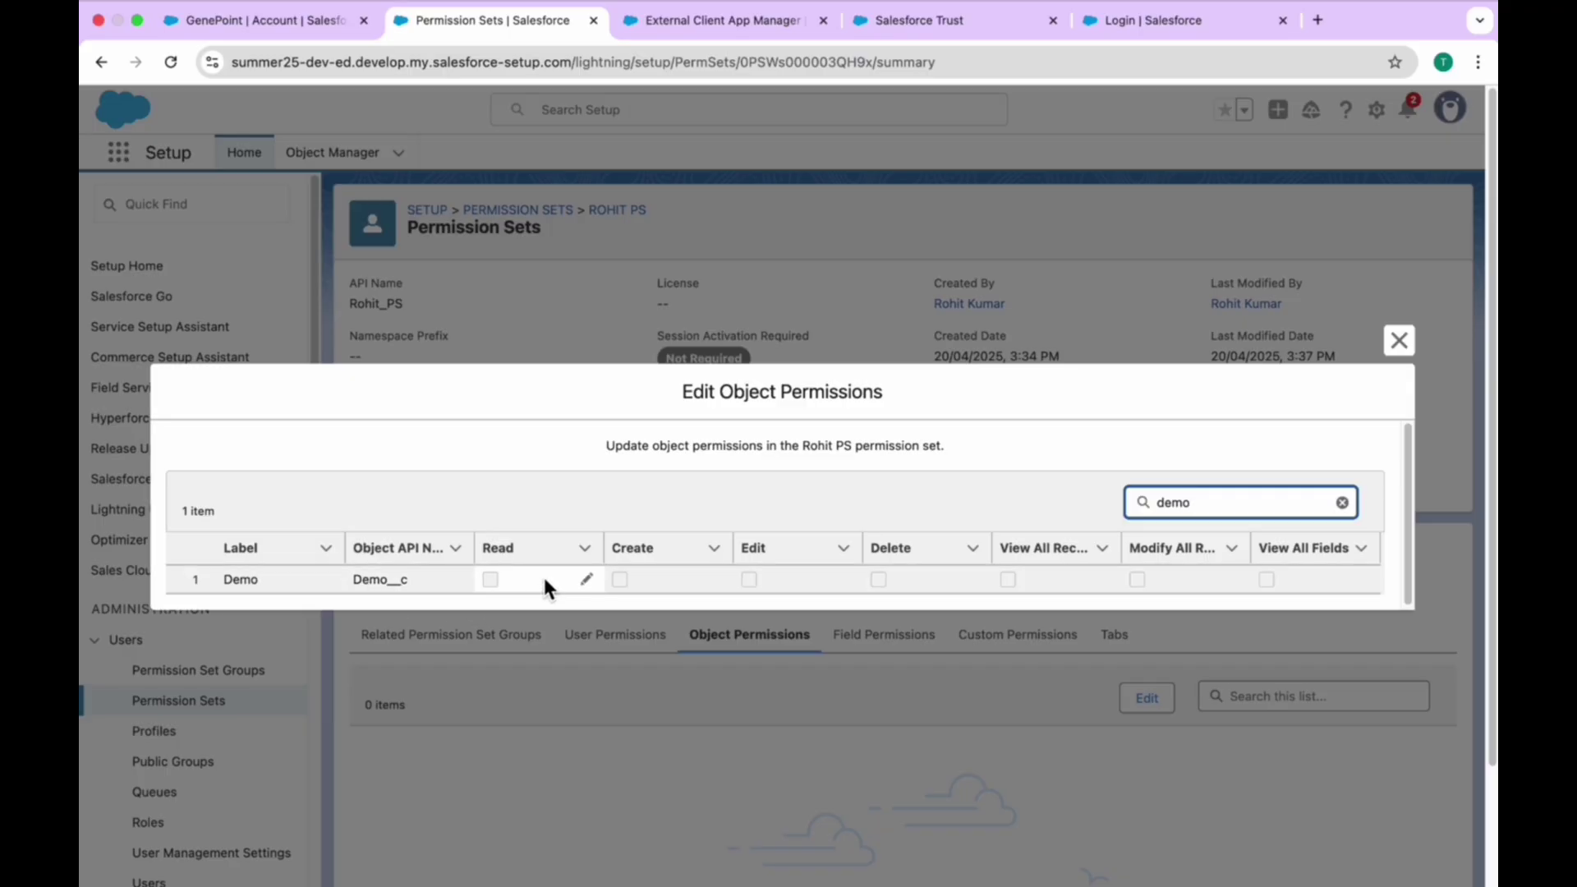
left_click(588, 581)
left_click(490, 582)
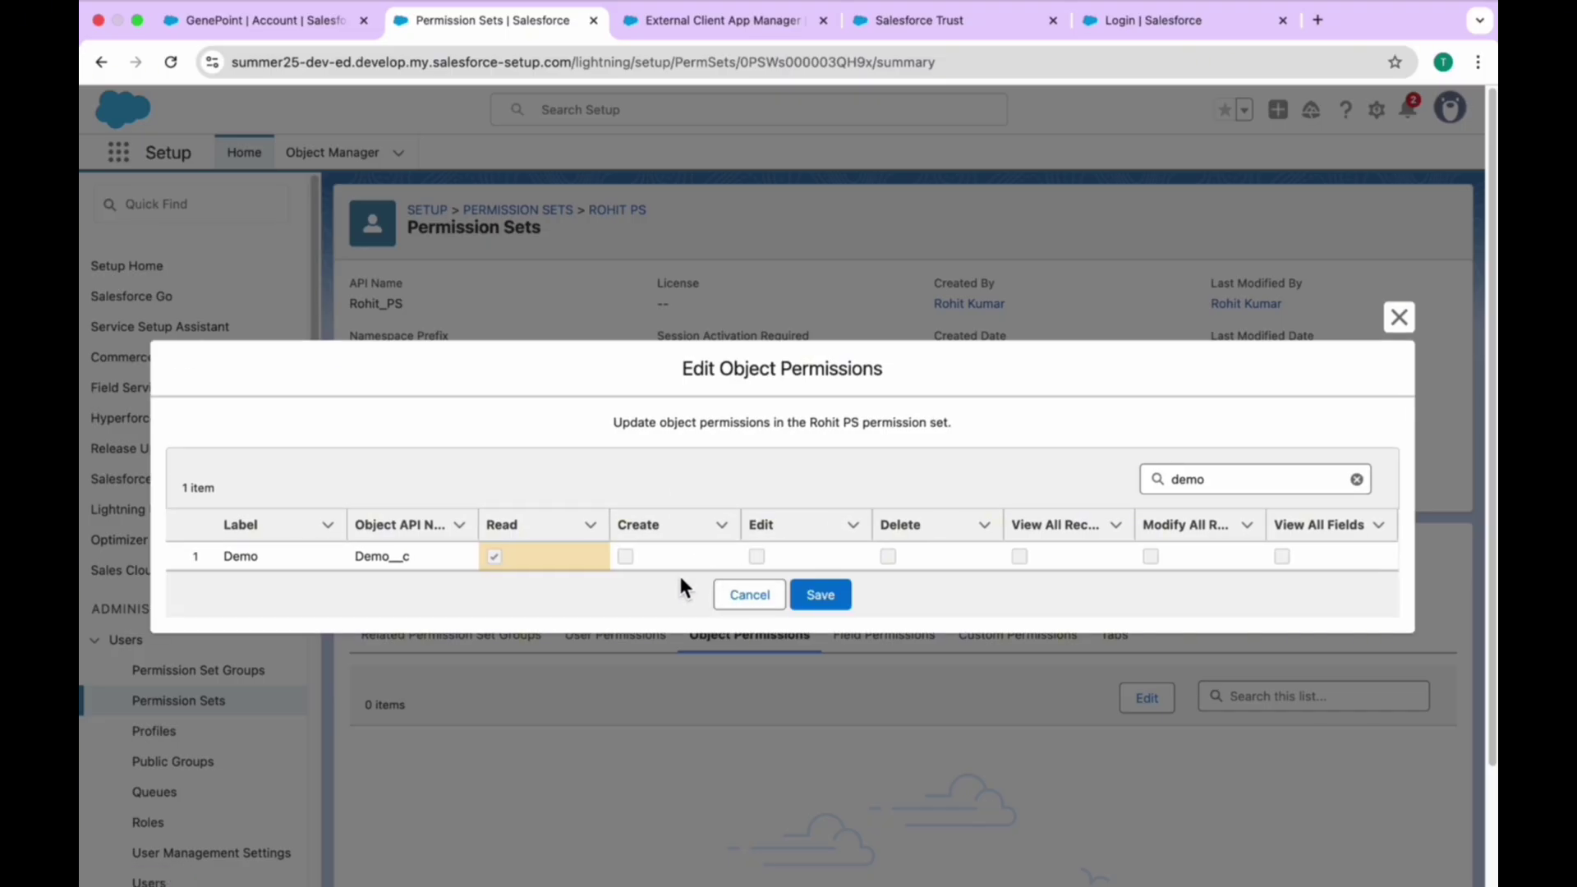
left_click(726, 557)
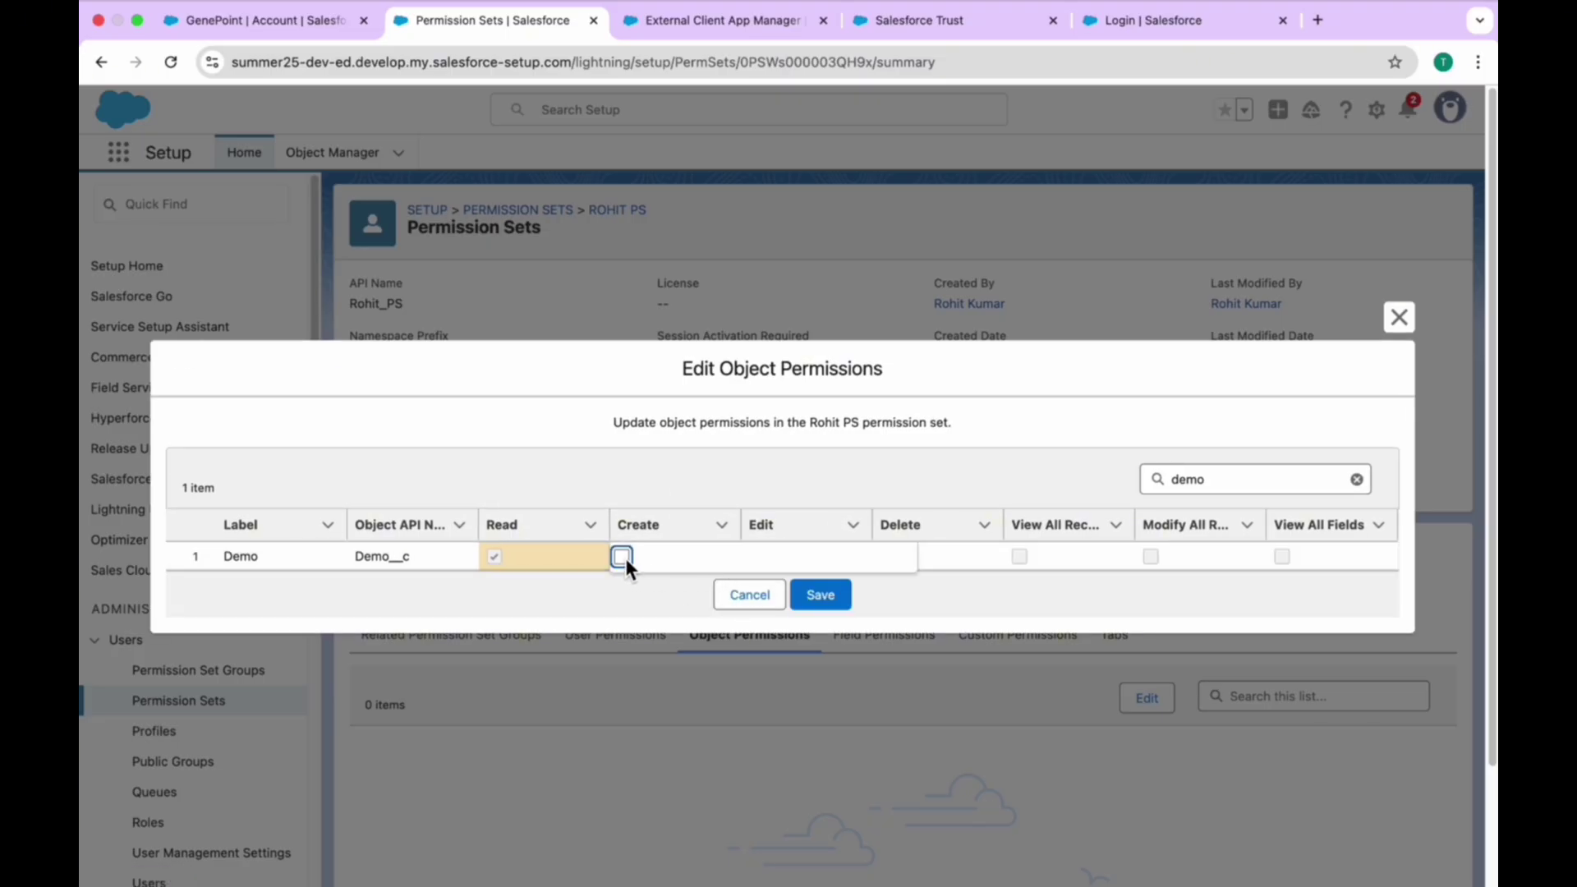
left_click(875, 461)
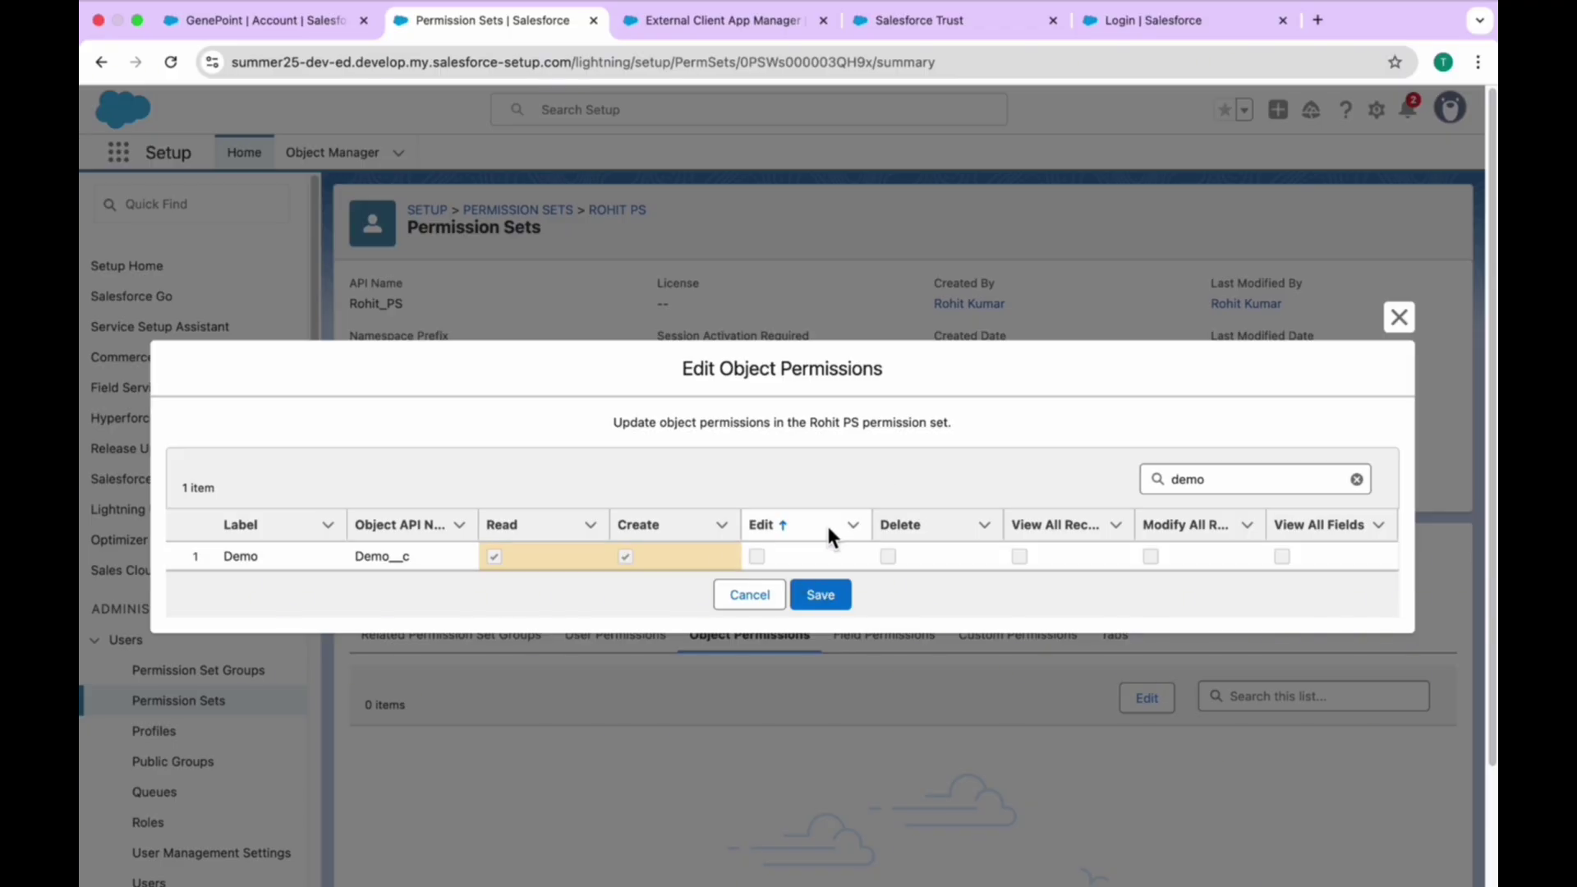
left_click(855, 557)
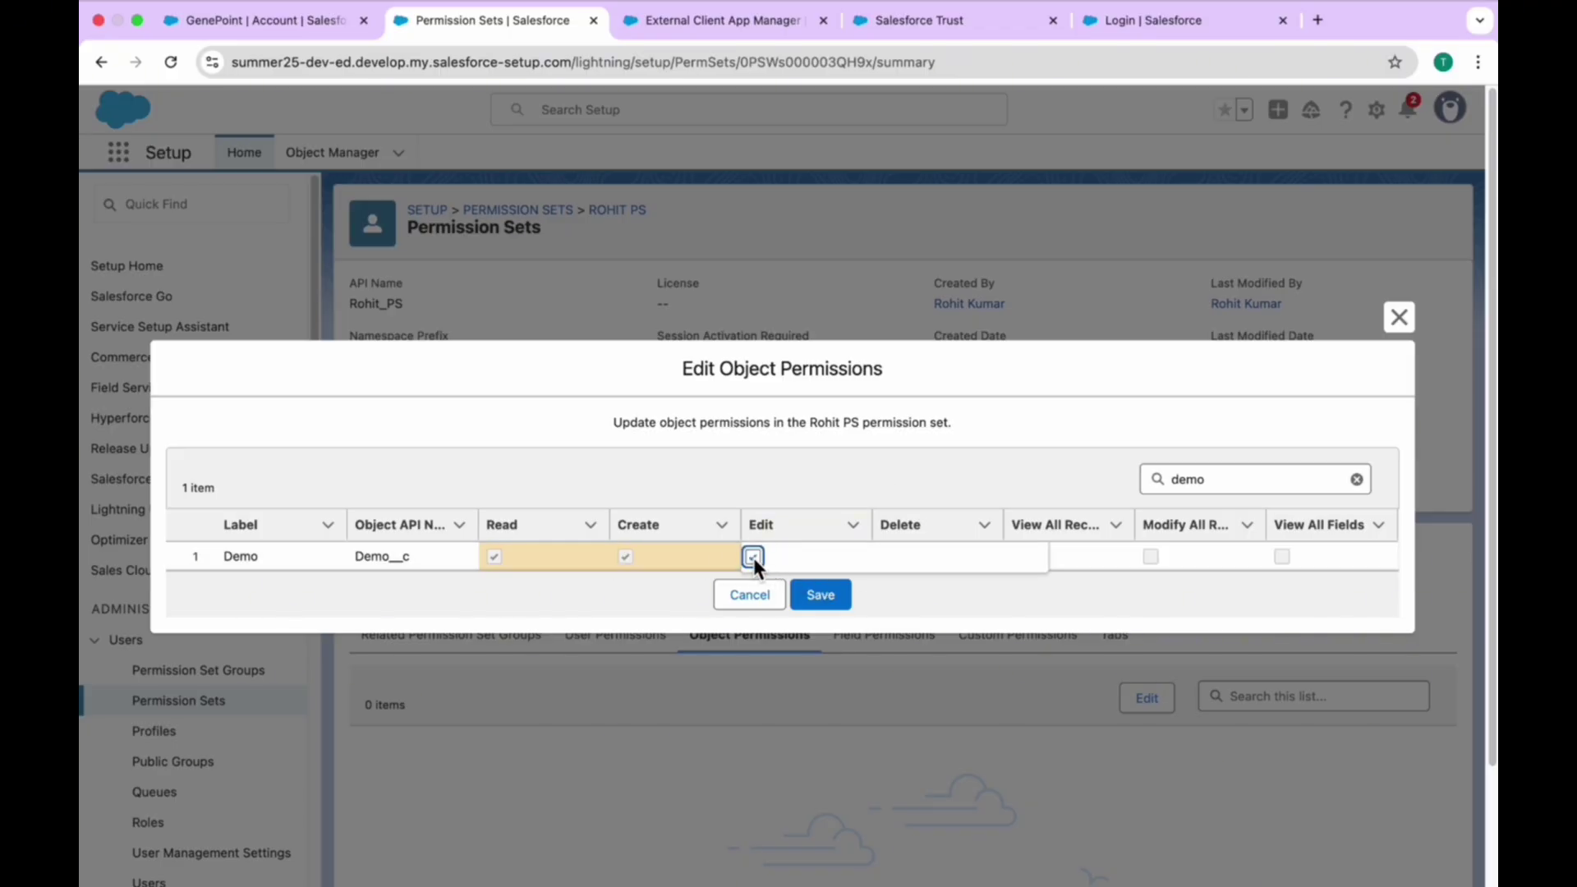
left_click(885, 472)
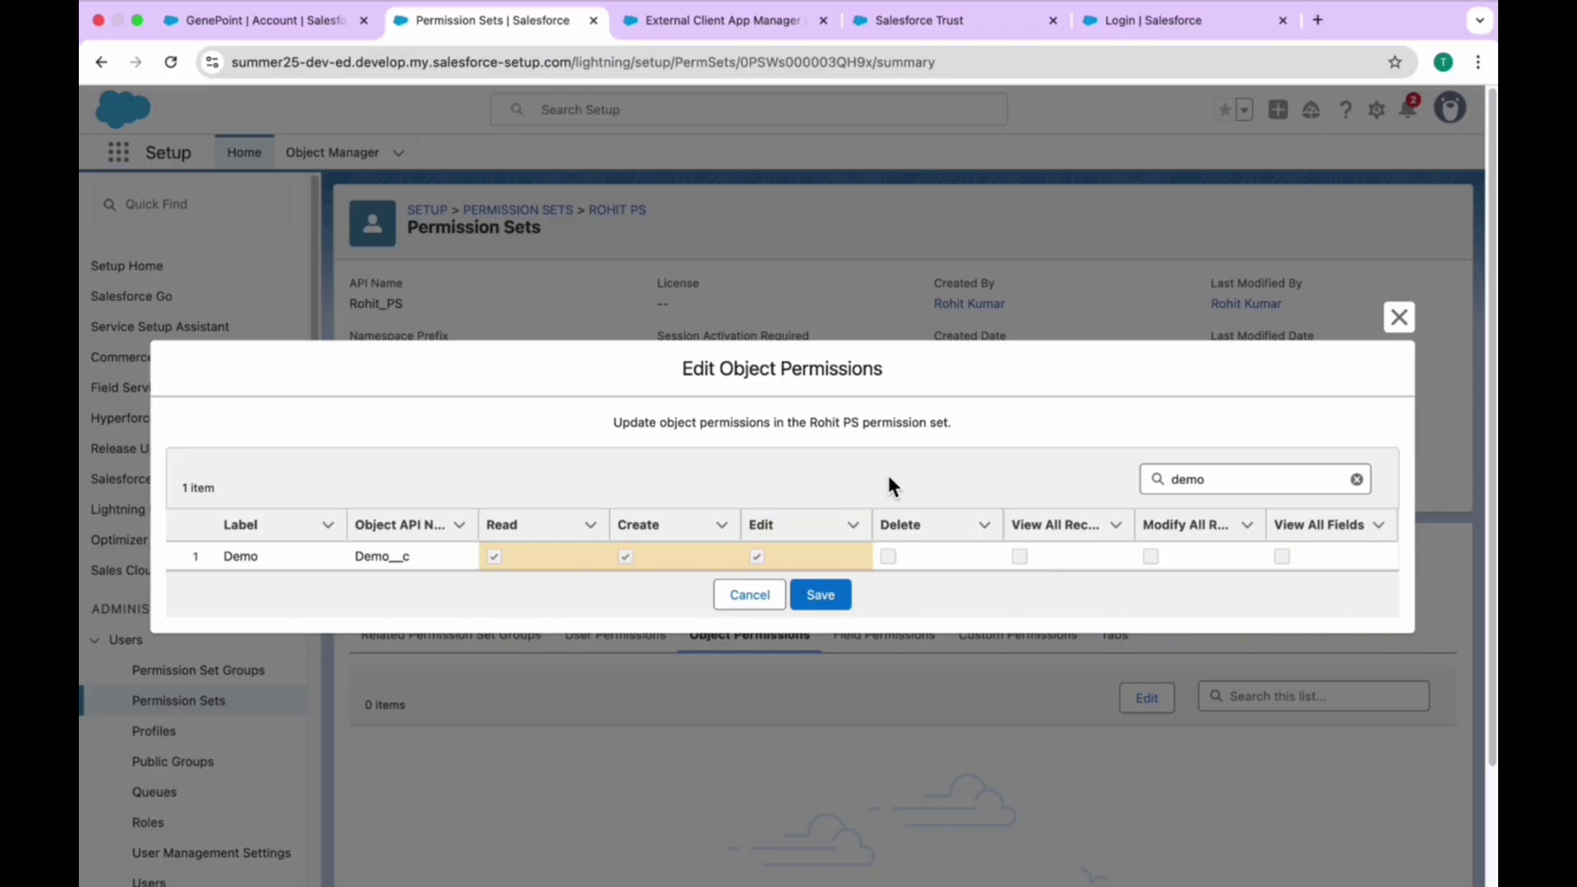
left_click(988, 558)
left_click(886, 557)
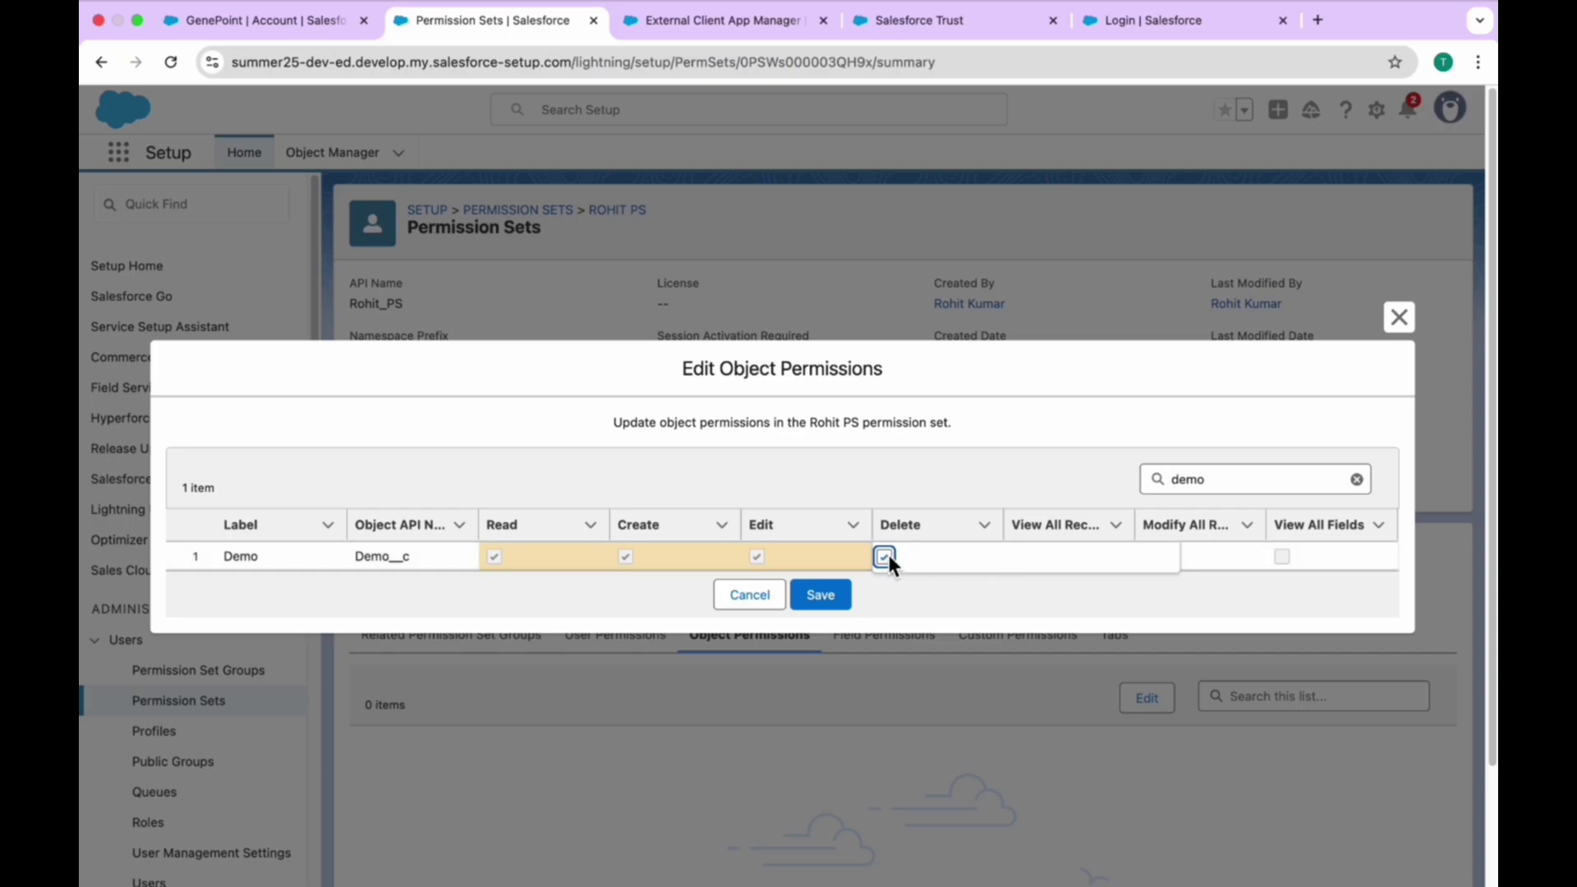
left_click(839, 594)
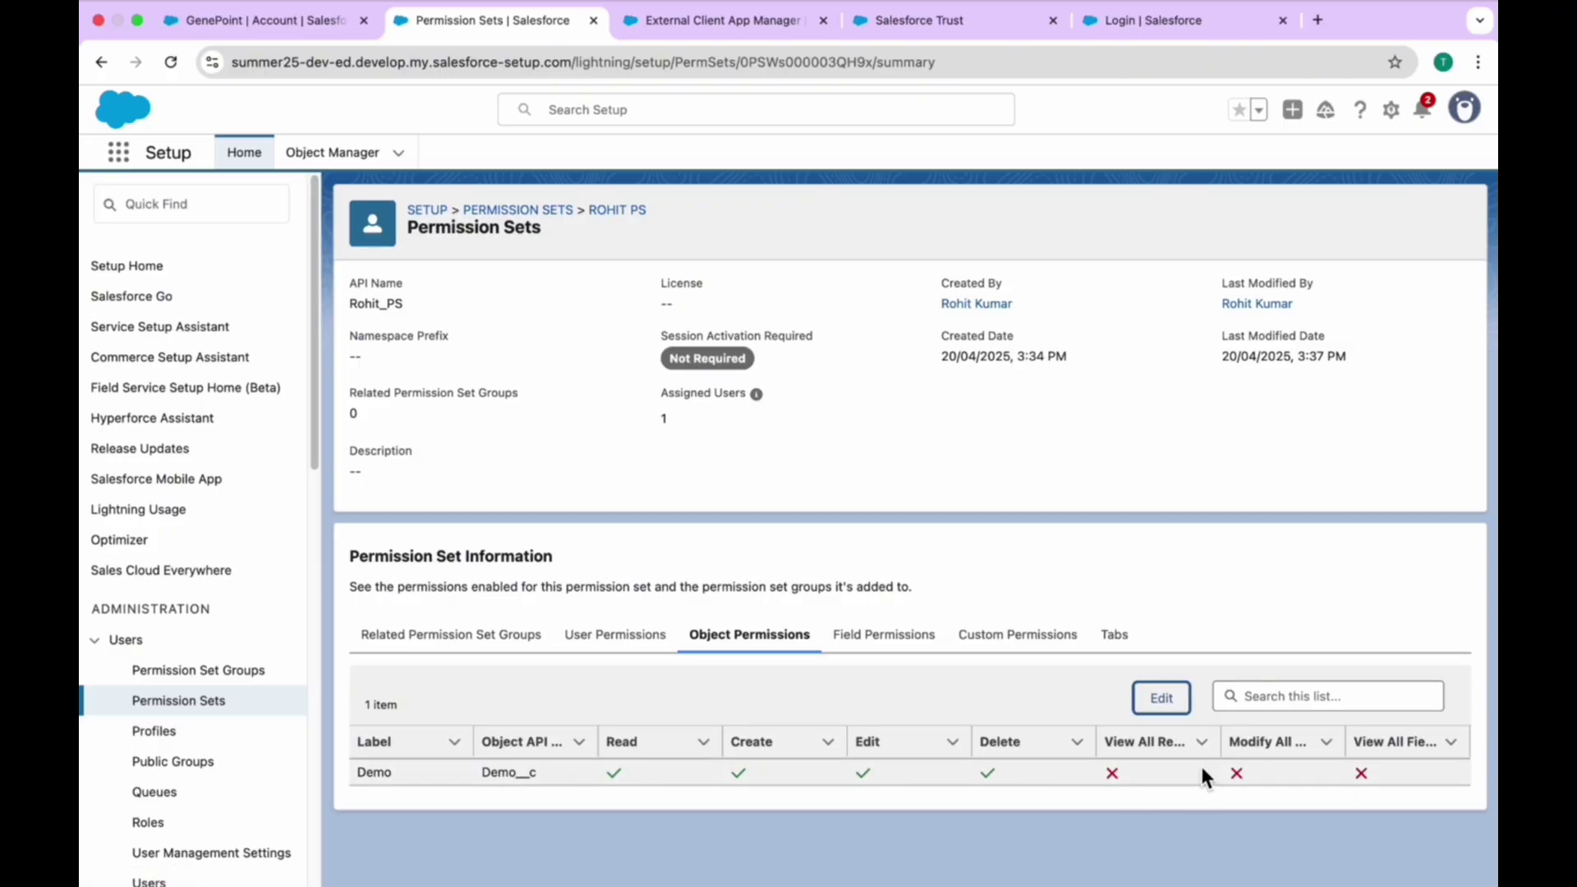
left_click(1162, 697)
scroll(576, 545, "down", 10)
scroll(576, 546, "down", 15)
scroll(577, 545, "up", 8)
mouse_move(1167, 434)
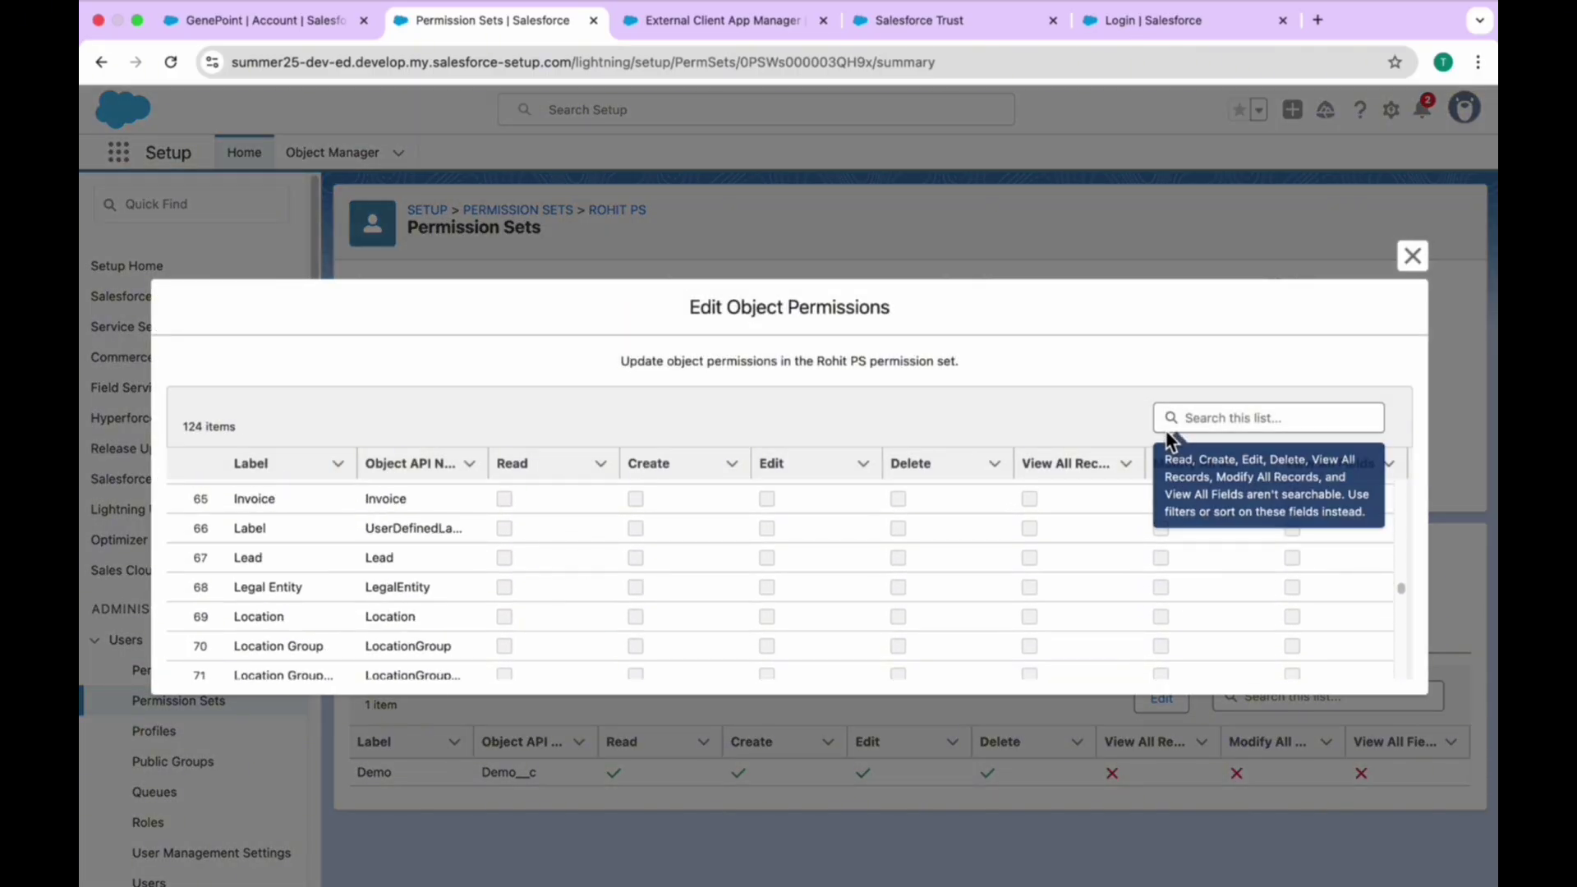
left_click(1206, 415)
type("demo")
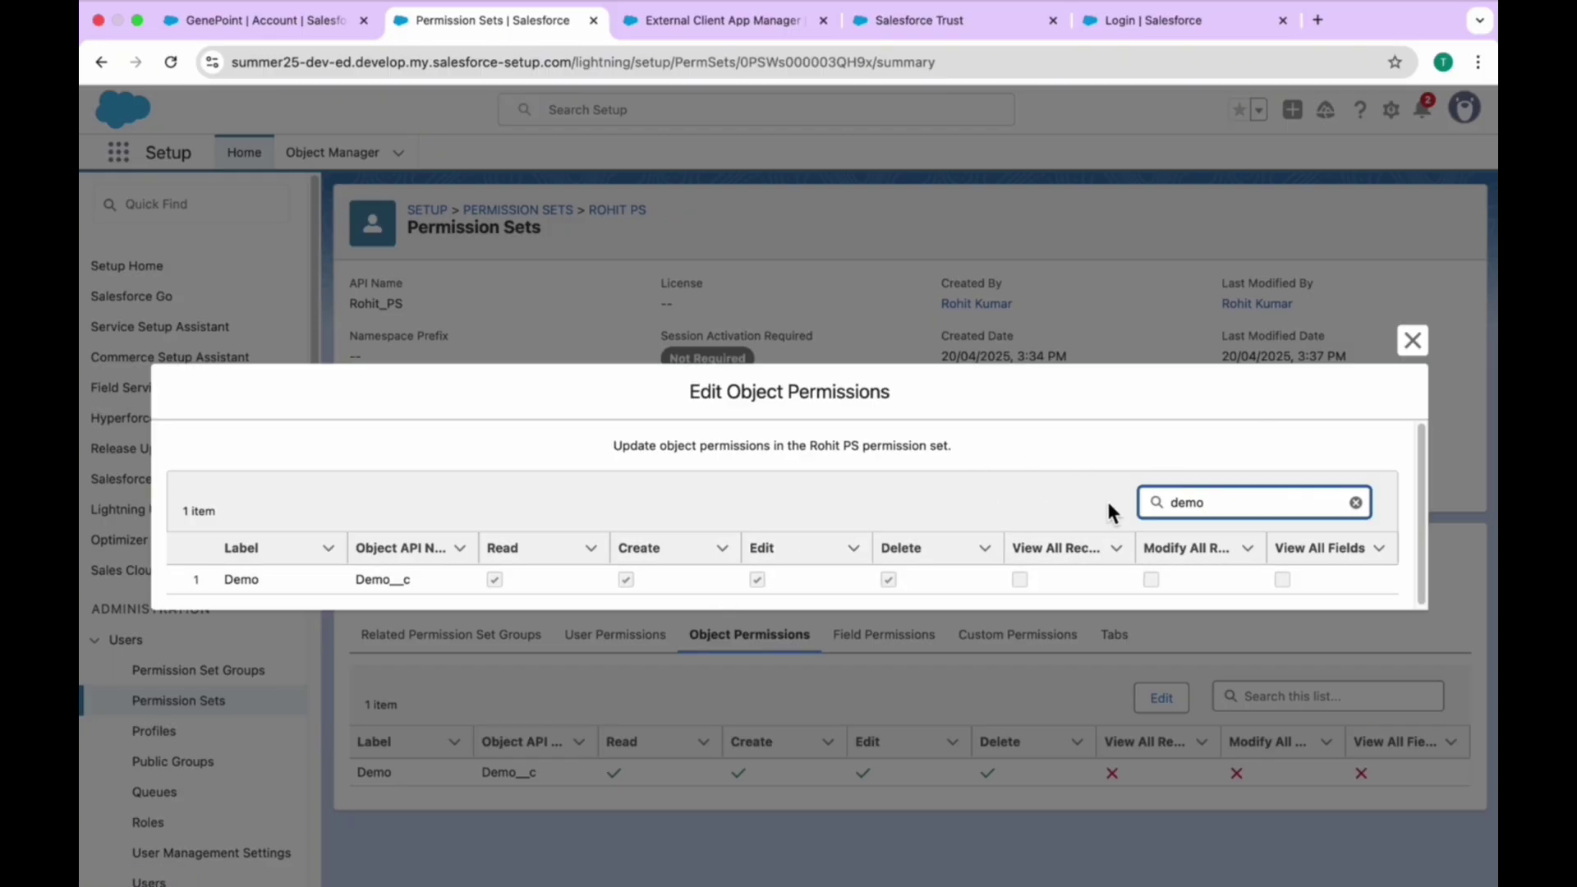
mouse_move(1175, 492)
left_click(1413, 342)
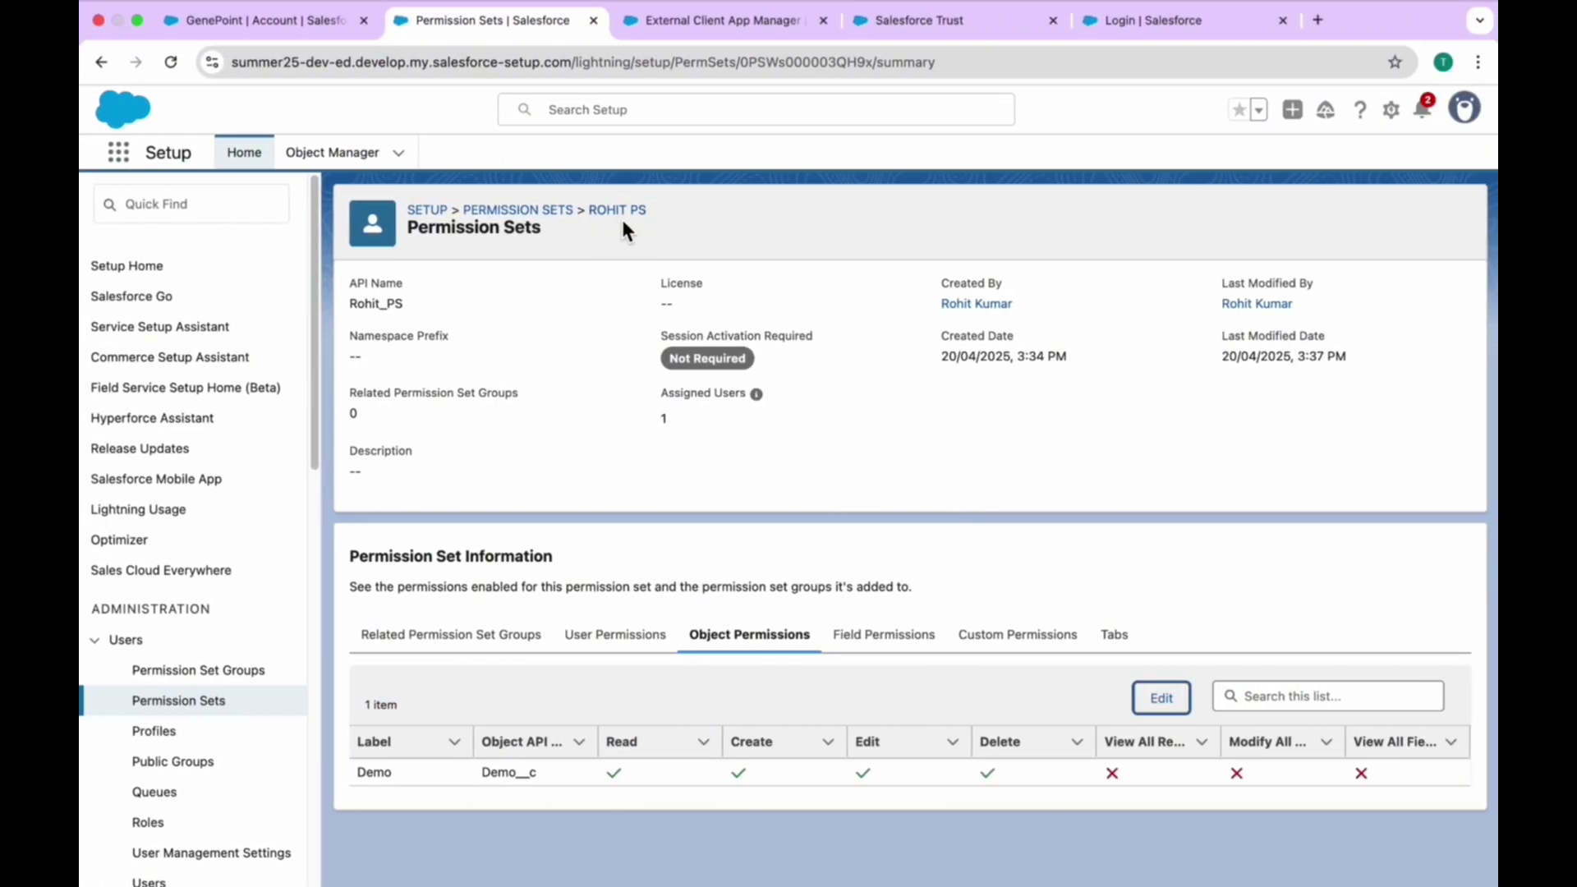
- Grant Read access on the Account field Account Number in the permission set
left_click(884, 640)
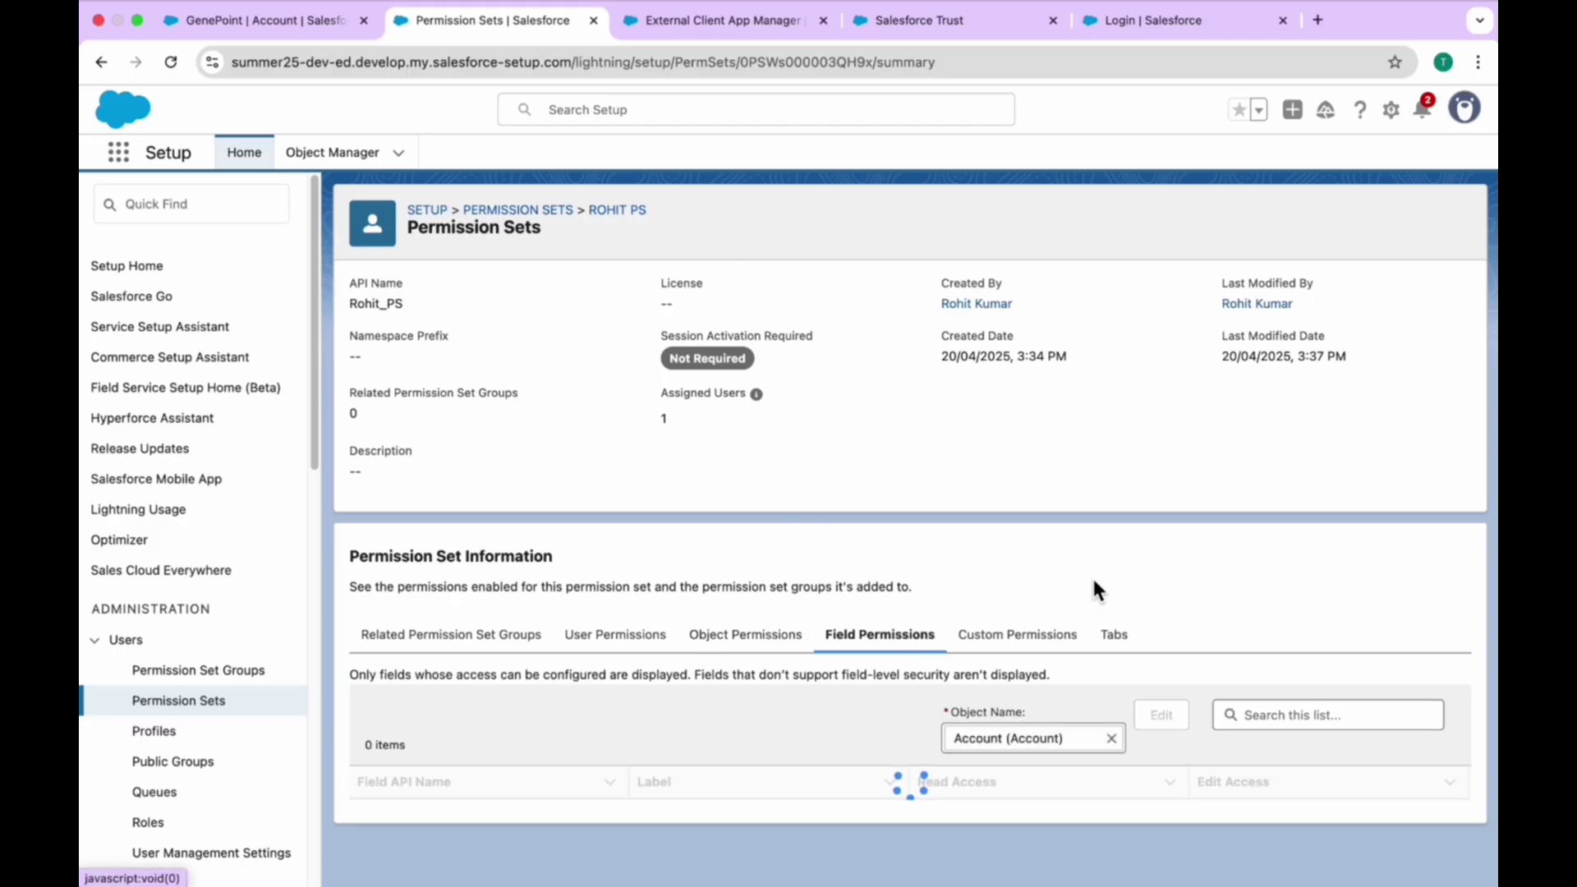
scroll(1093, 589, "down", 3)
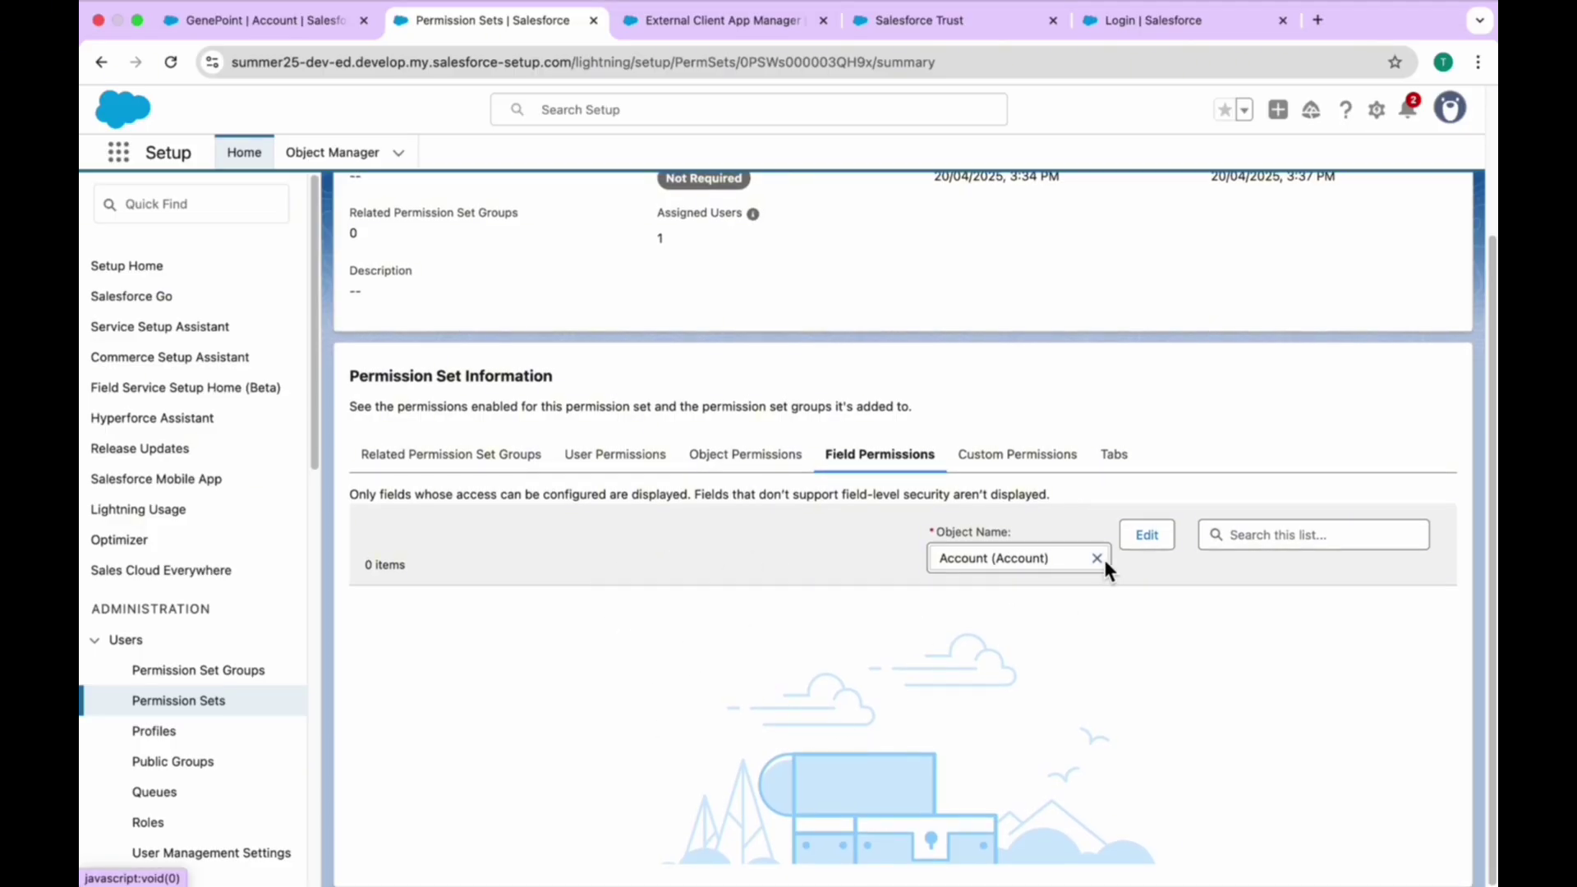
left_click(1147, 535)
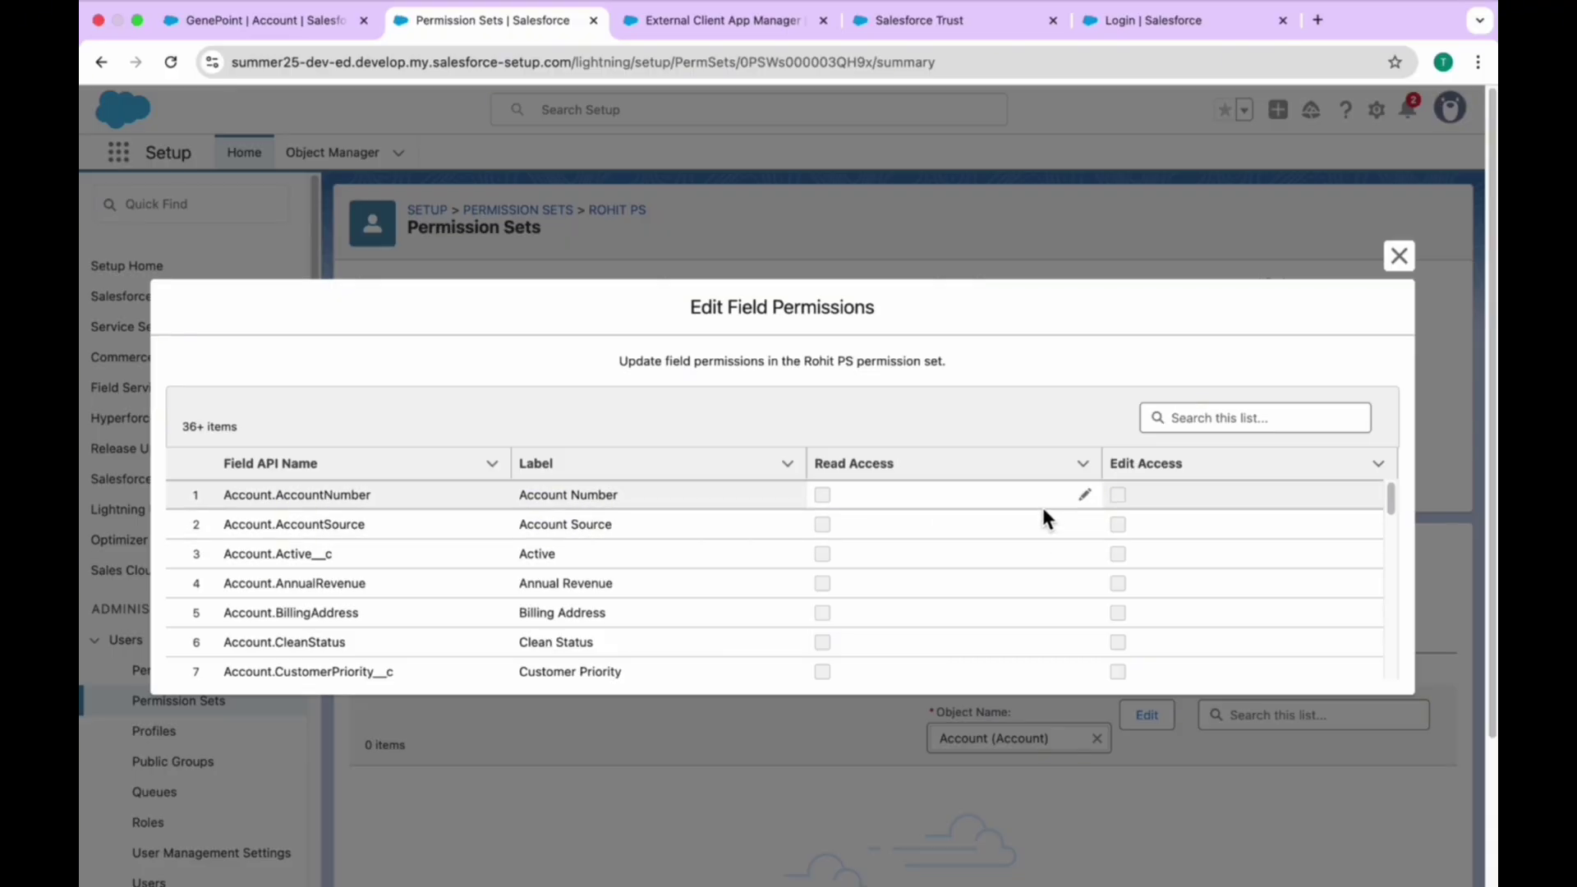
left_click(1085, 496)
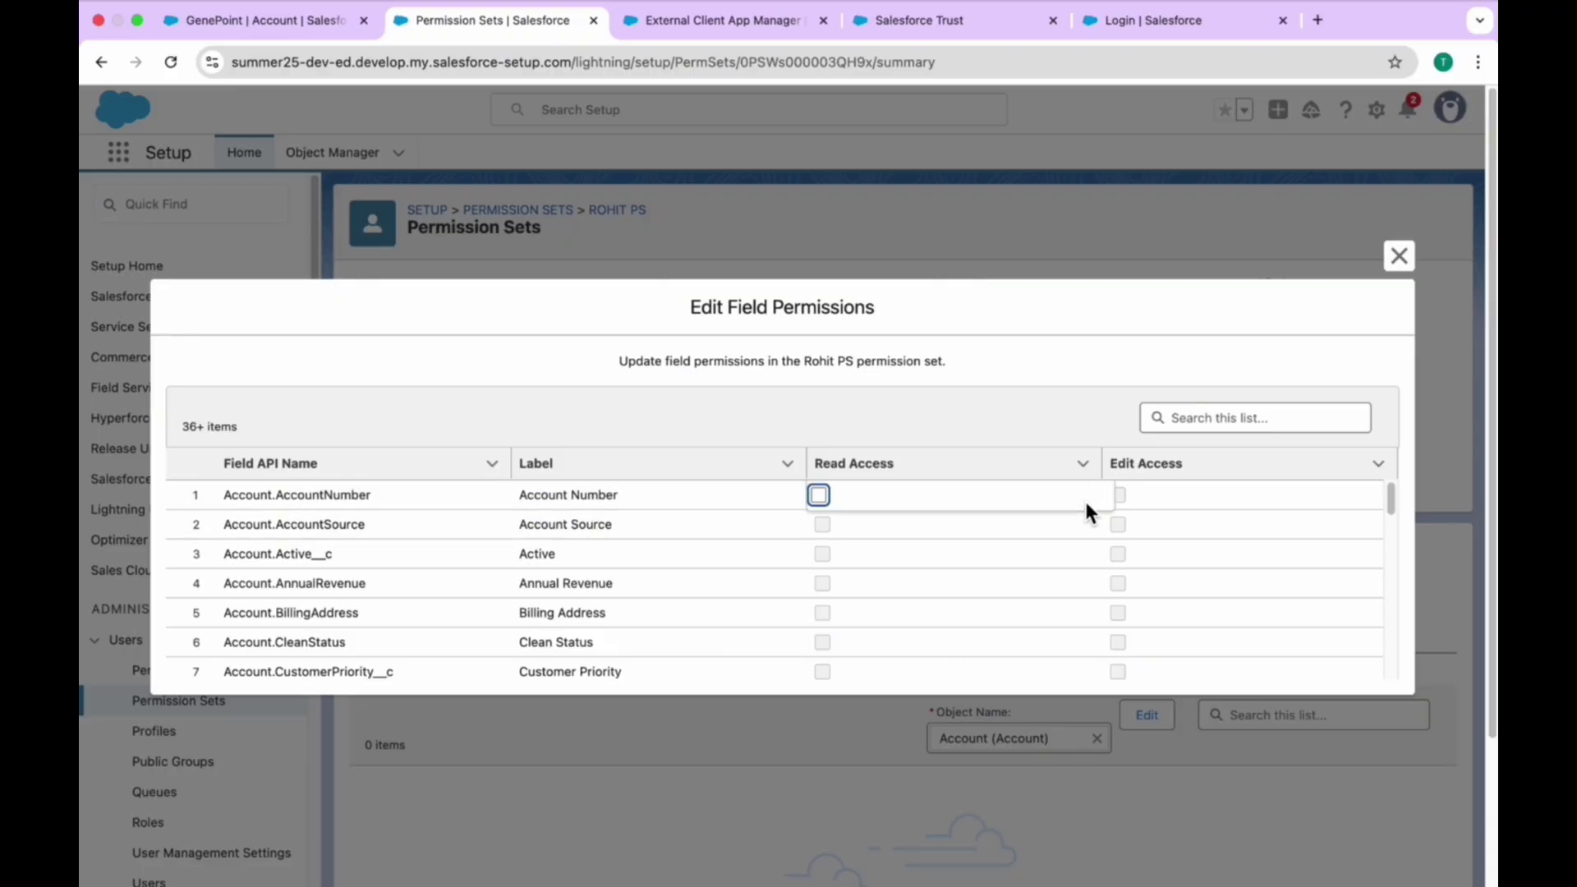
left_click(819, 496)
left_click(886, 831)
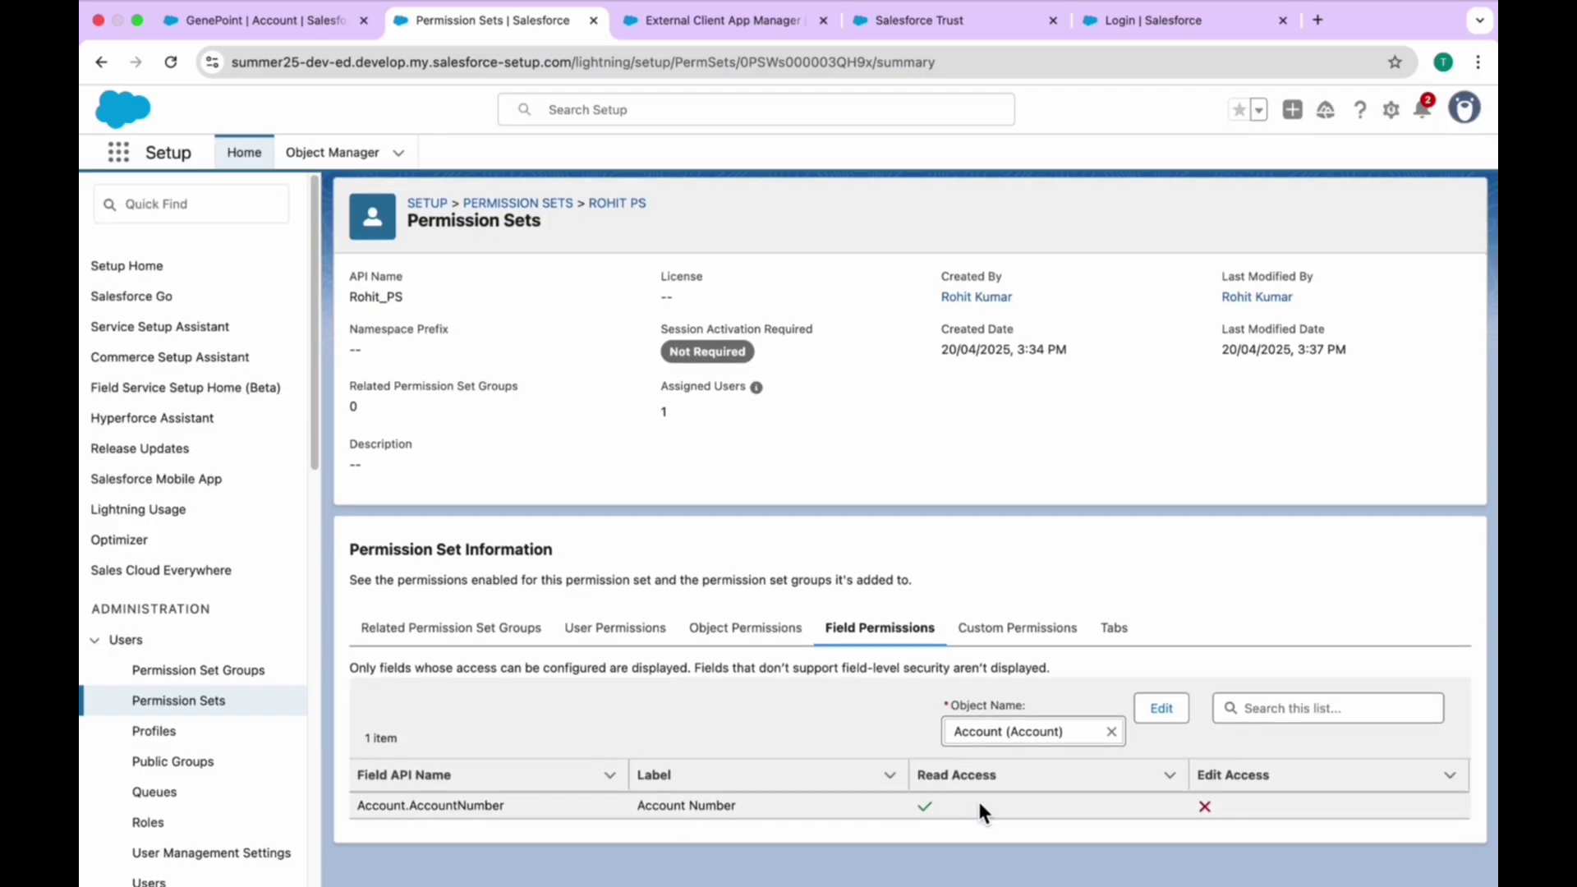
- Grant Read access on the SLA field too, leaving Edit access off
left_click(1162, 714)
scroll(870, 575, "down", 5)
scroll(872, 582, "down", 3)
scroll(872, 582, "up", 4)
scroll(871, 582, "down", 4)
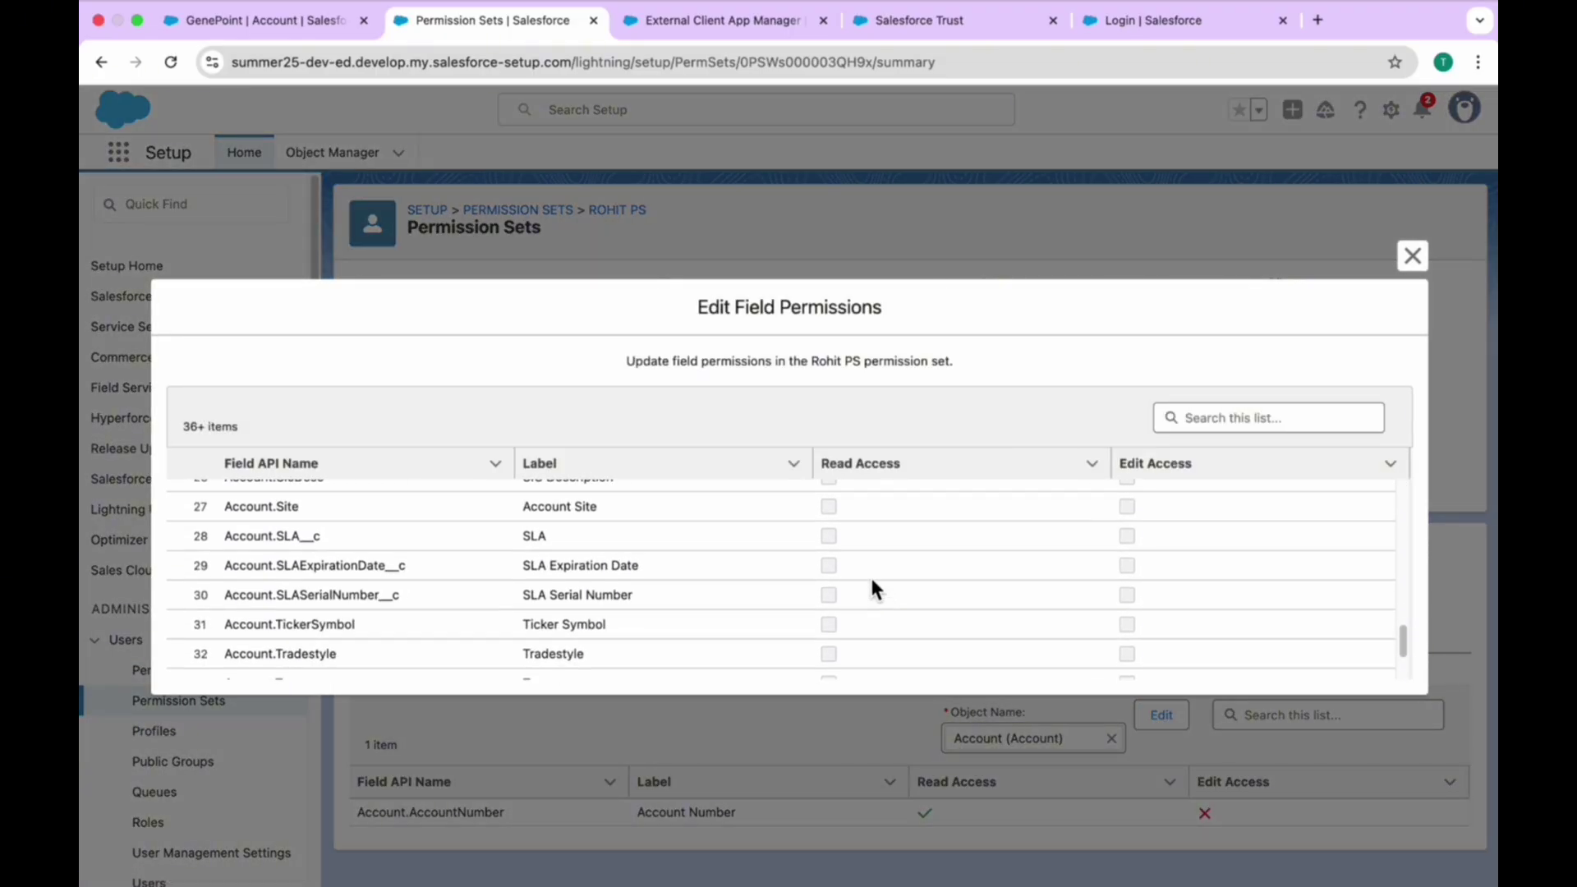
left_click(1096, 535)
left_click(828, 535)
scroll(939, 612, "down", 3)
left_click(831, 658)
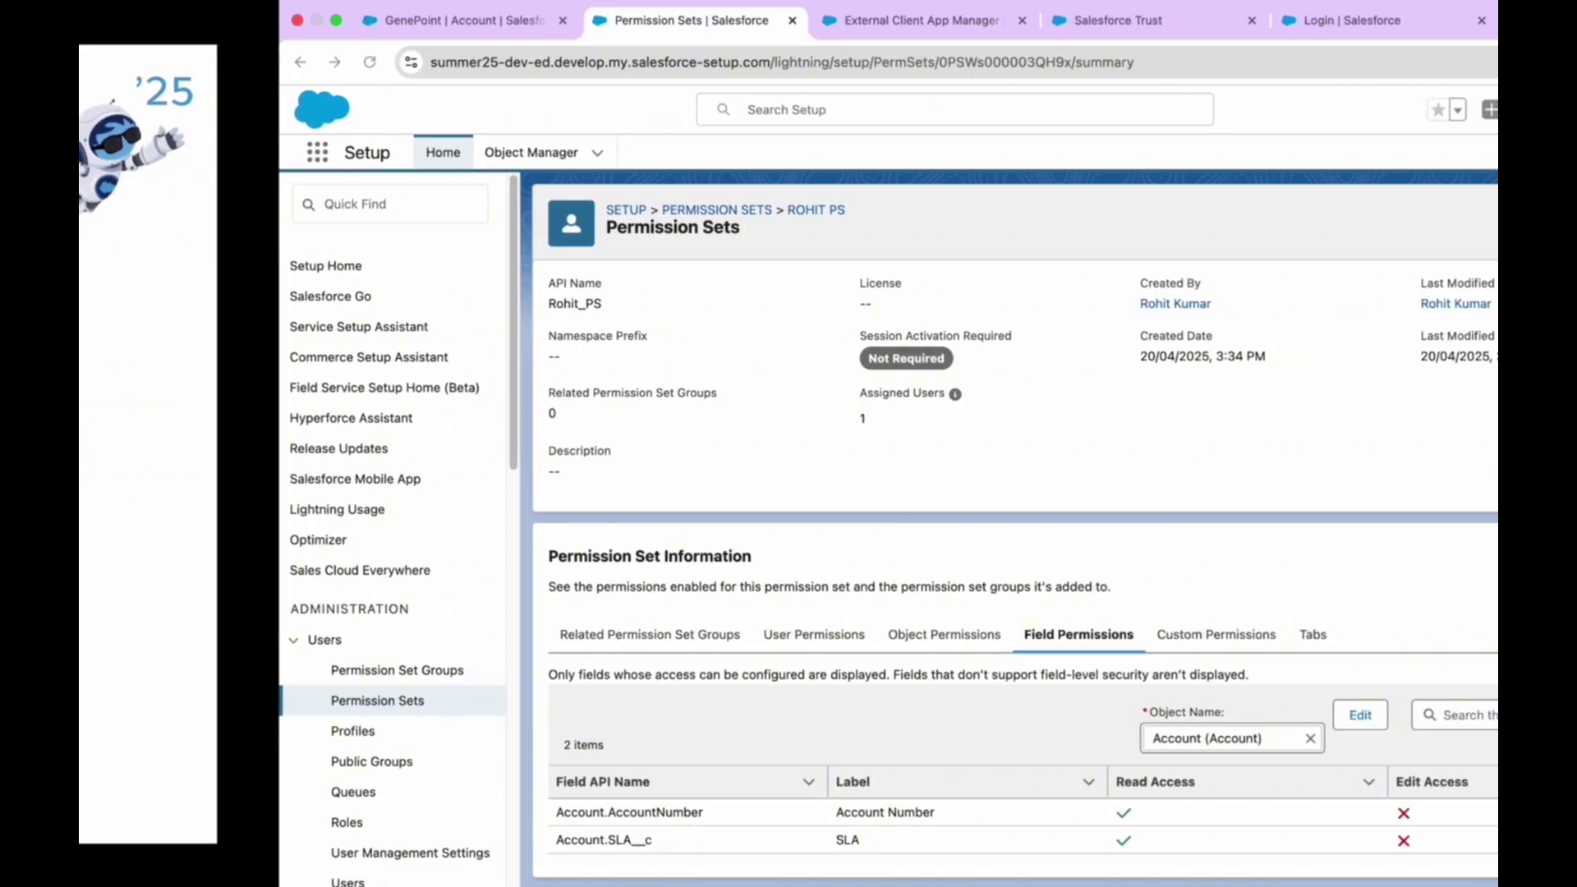
- From the Sales app's Accounts list, start a new account and try saving it with Account Name blank
left_click(283, 25)
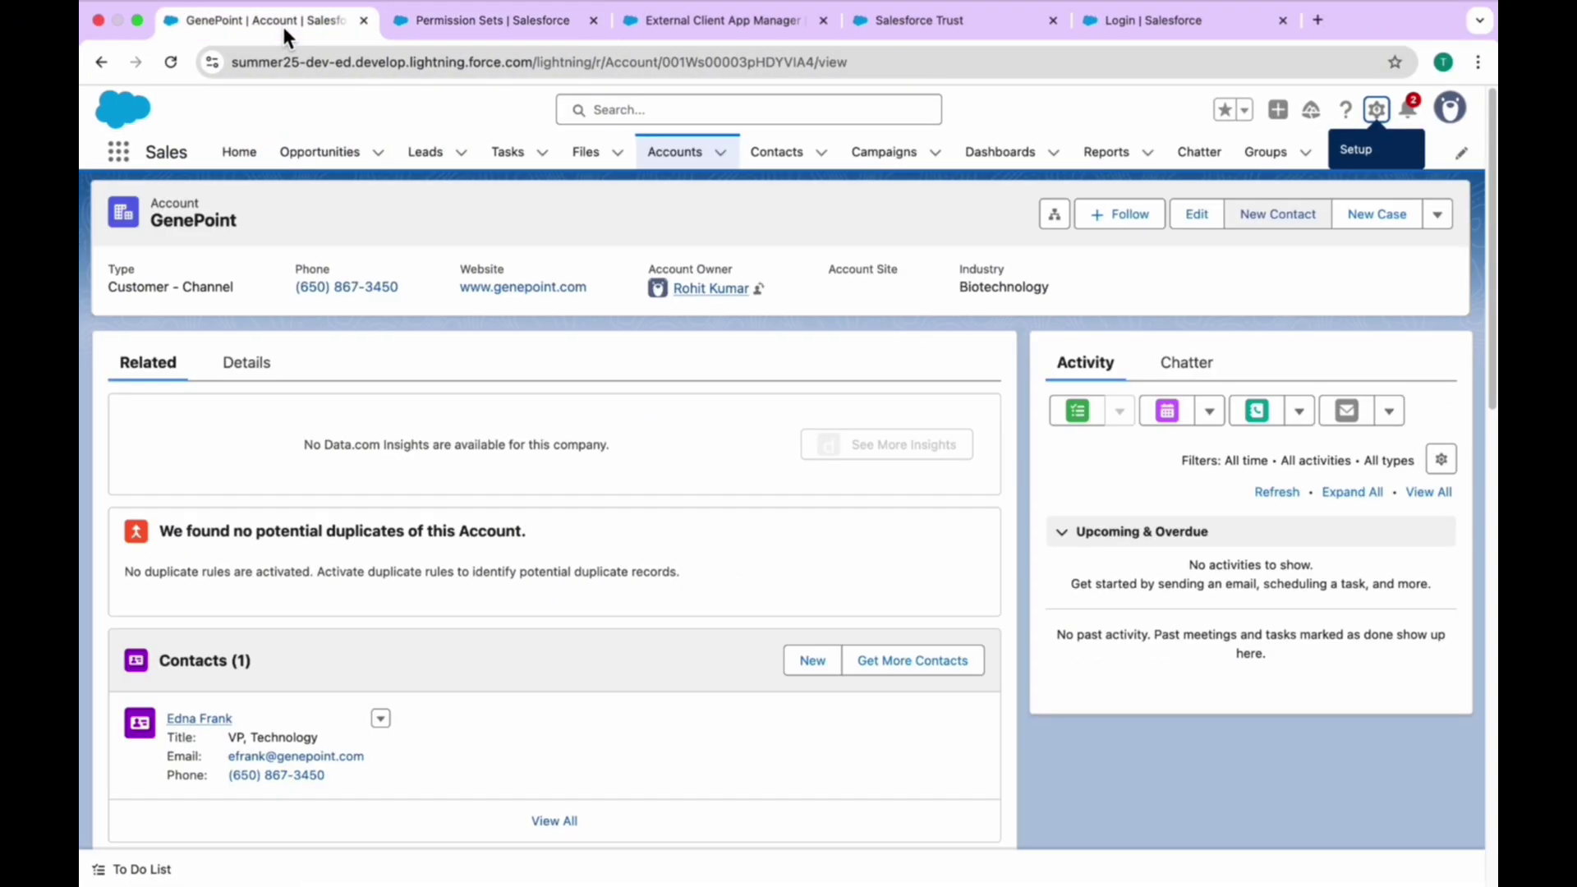
left_click(685, 160)
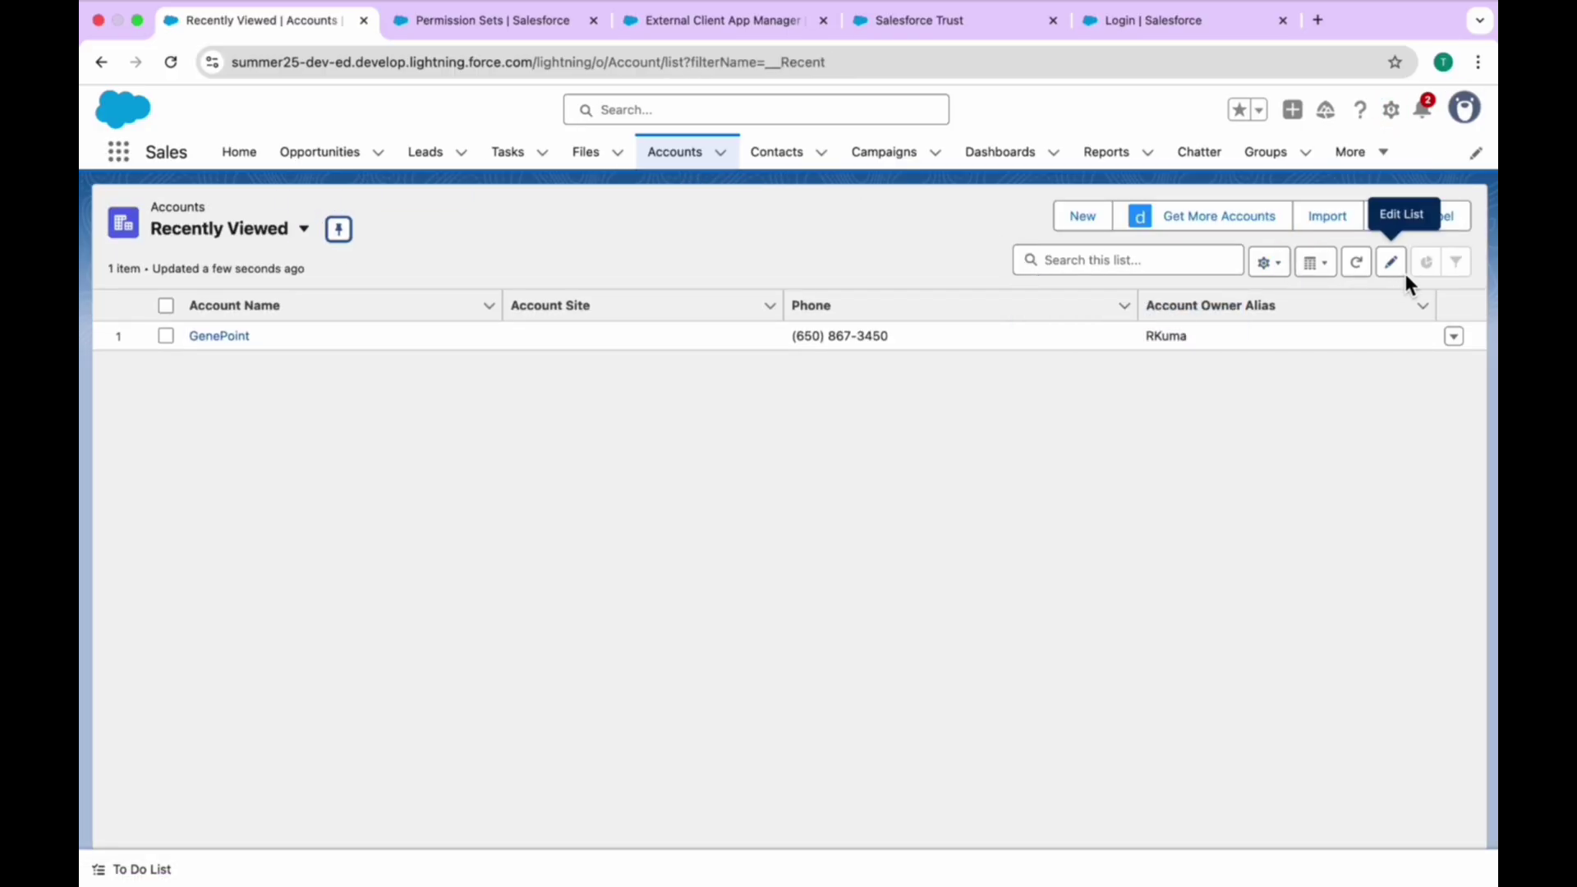
left_click(1084, 217)
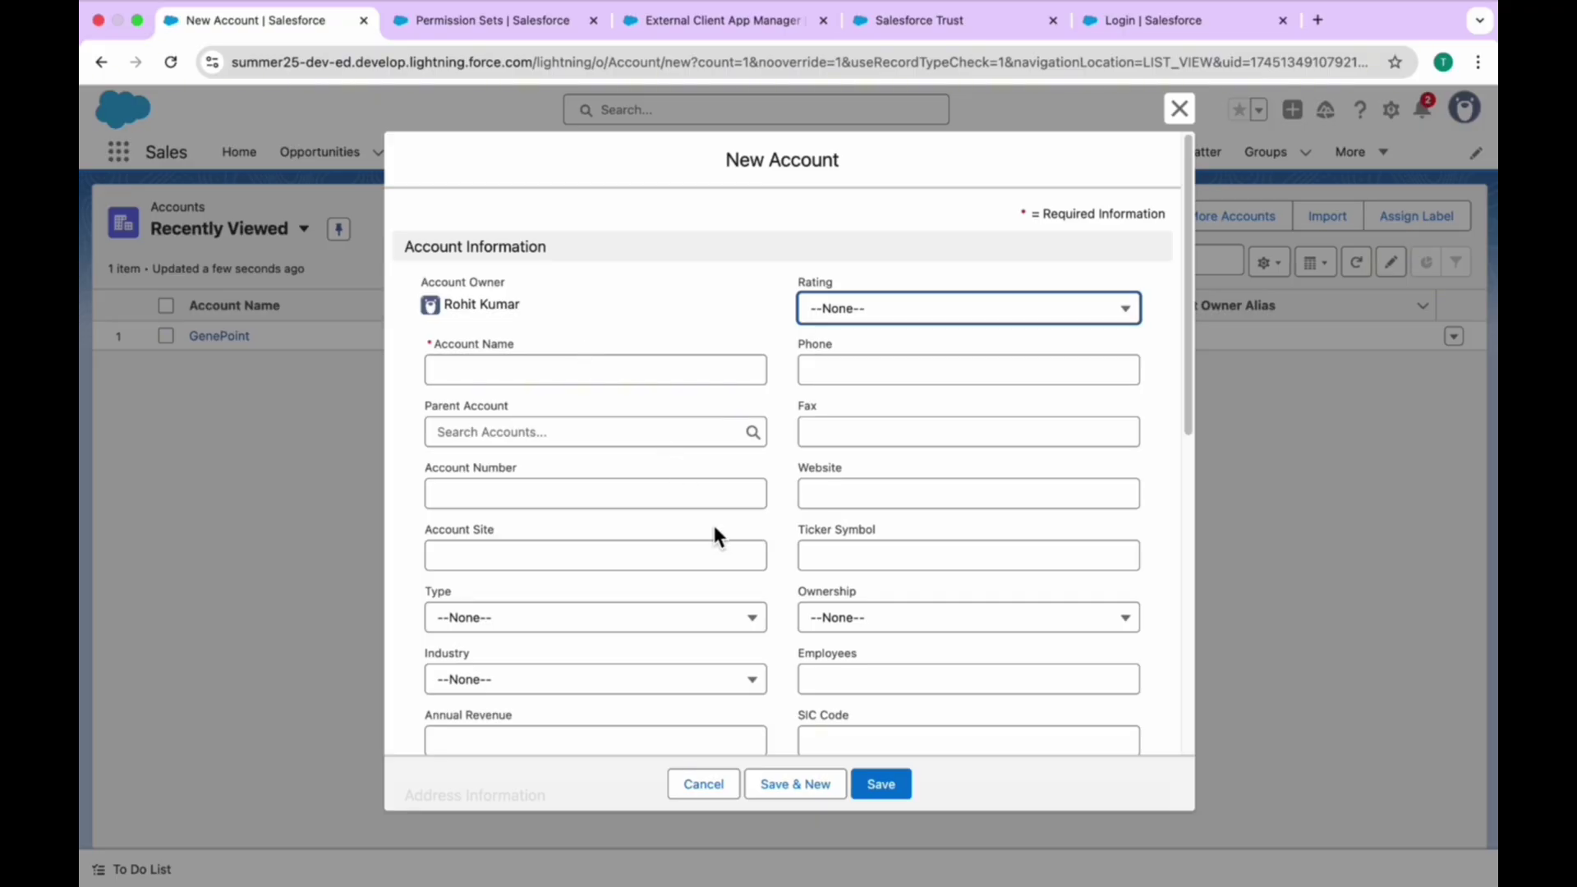
left_click(885, 789)
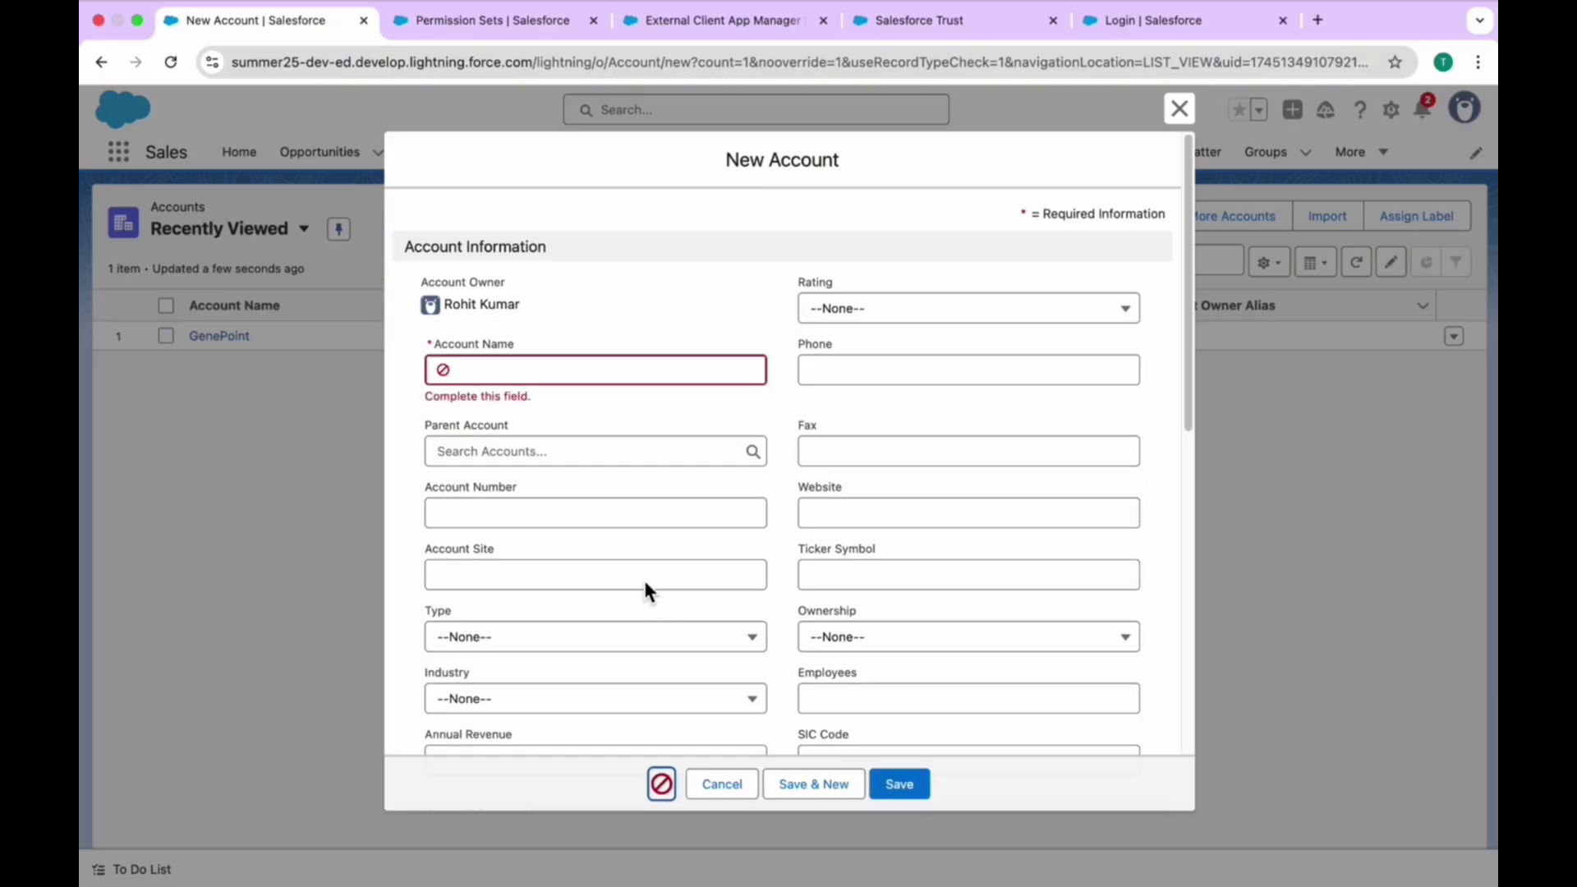